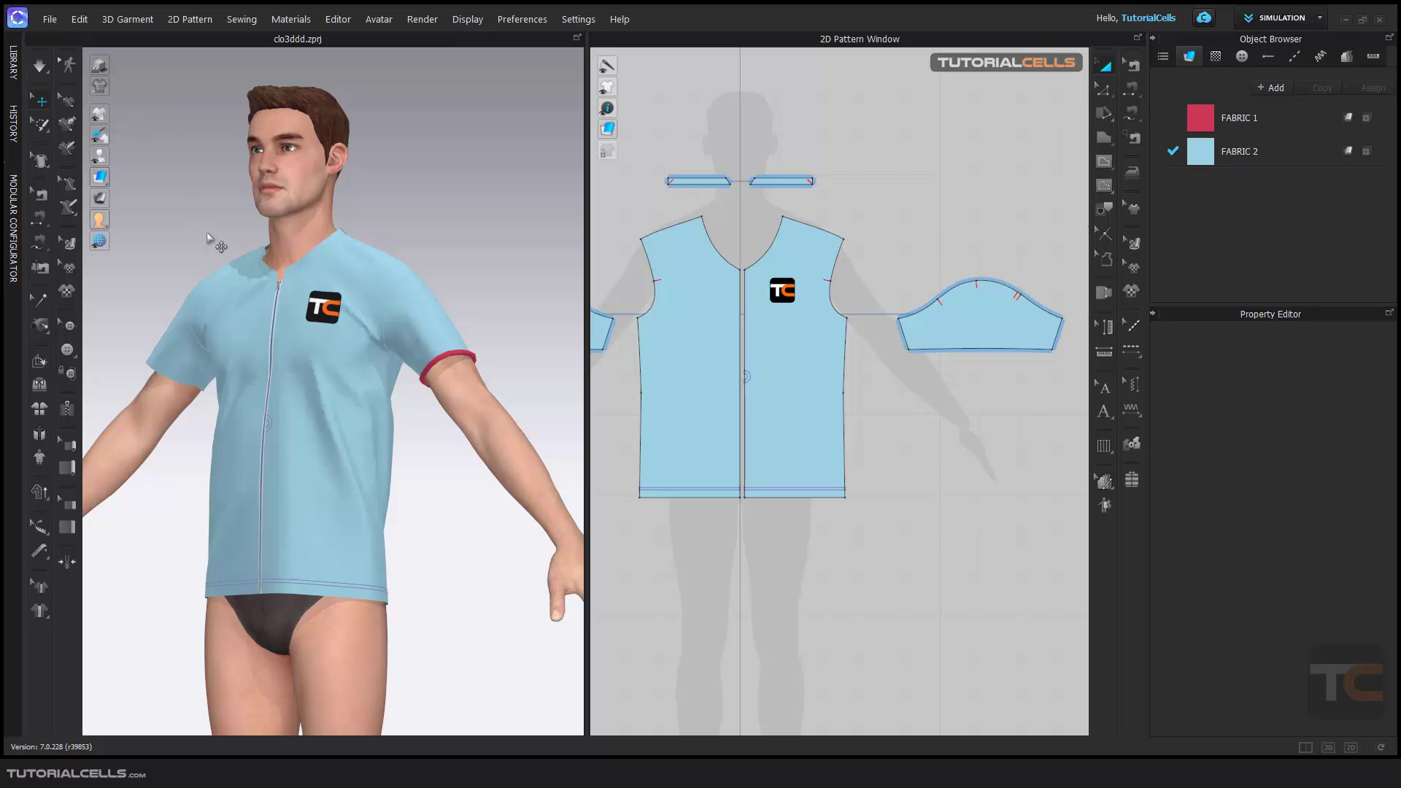
Pan, orbit to a three-quarter view and zoom until the shirt's chest fills the 3D window.
middle_drag(215, 243, 234, 213)
scroll(372, 310, up, 3)
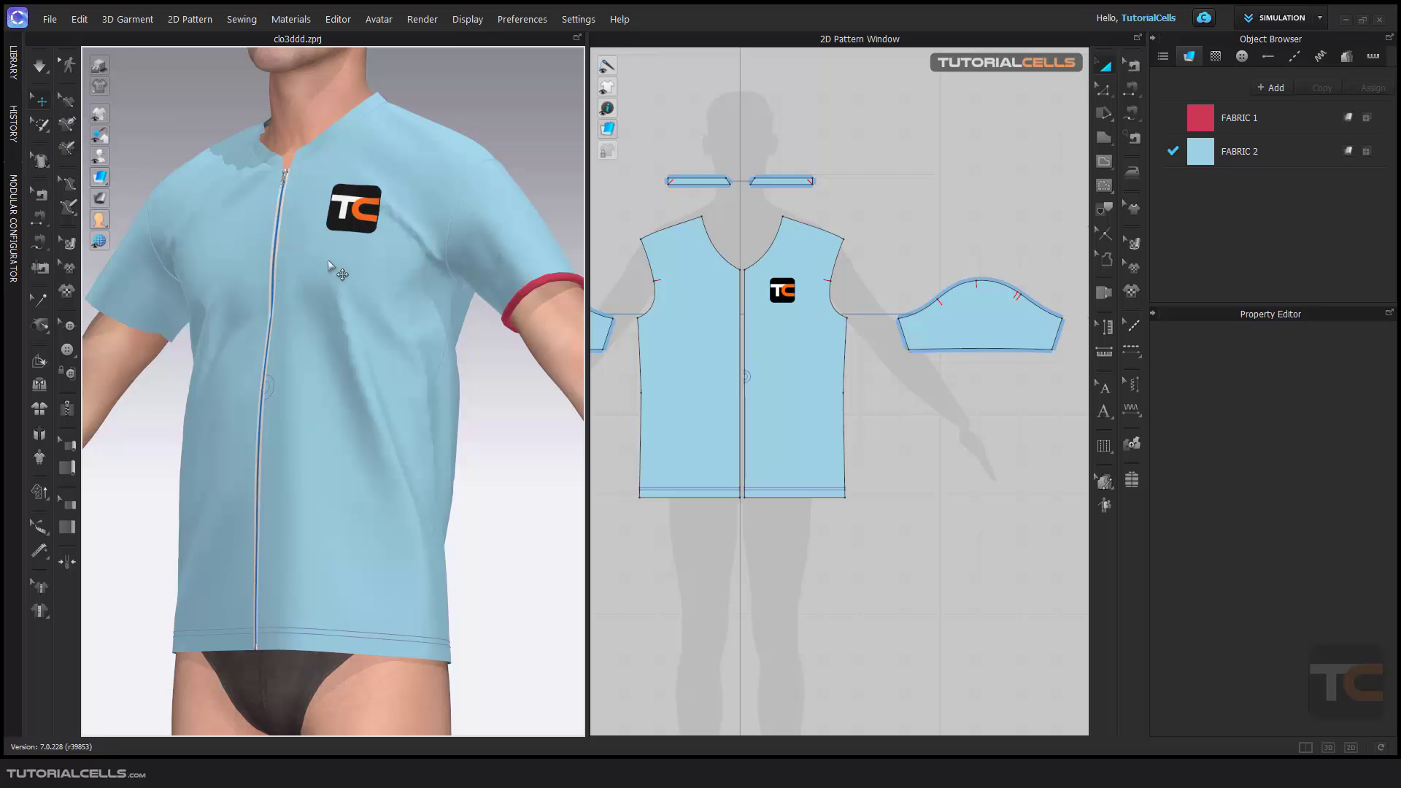
right_drag(384, 257, 313, 286)
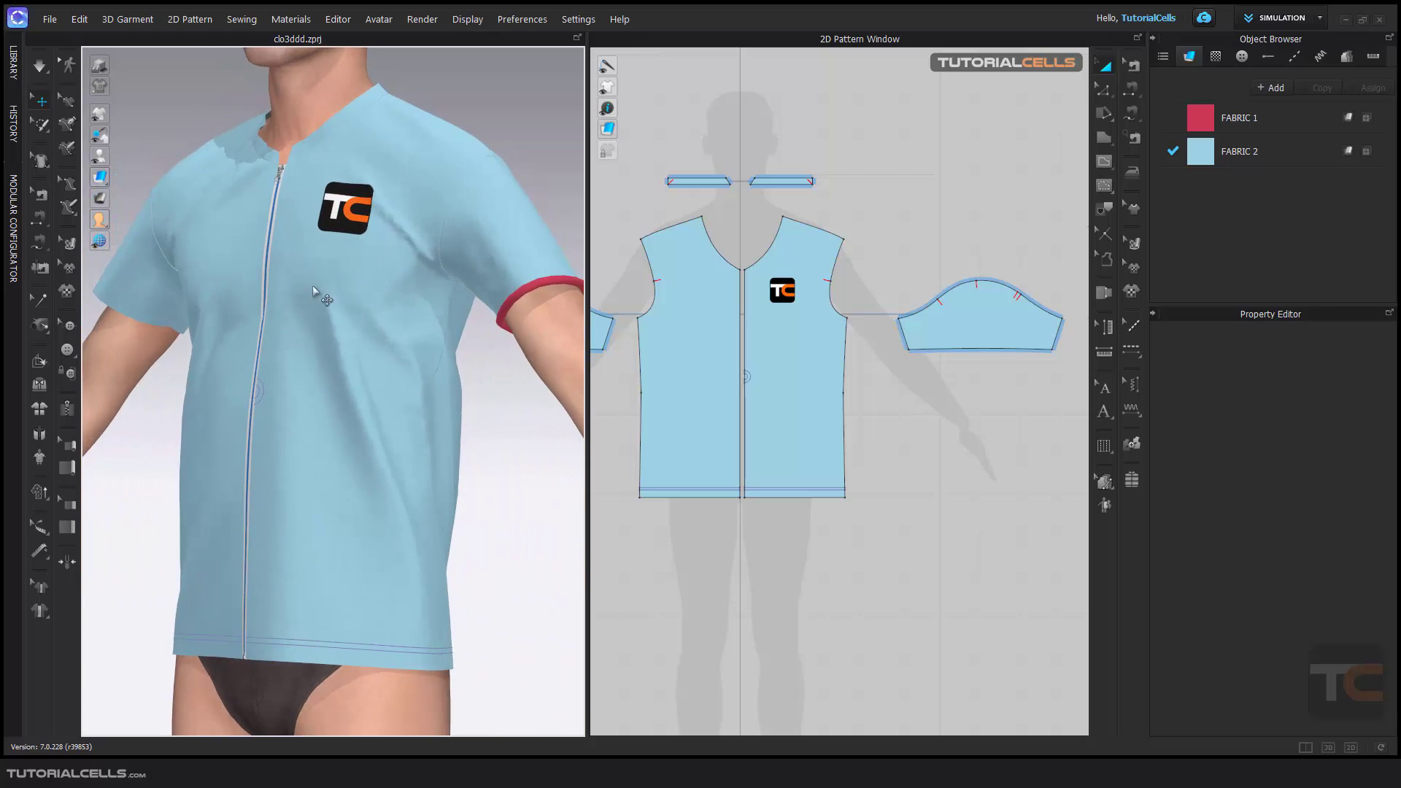
scroll(312, 286, up, 5)
middle_drag(312, 286, 348, 378)
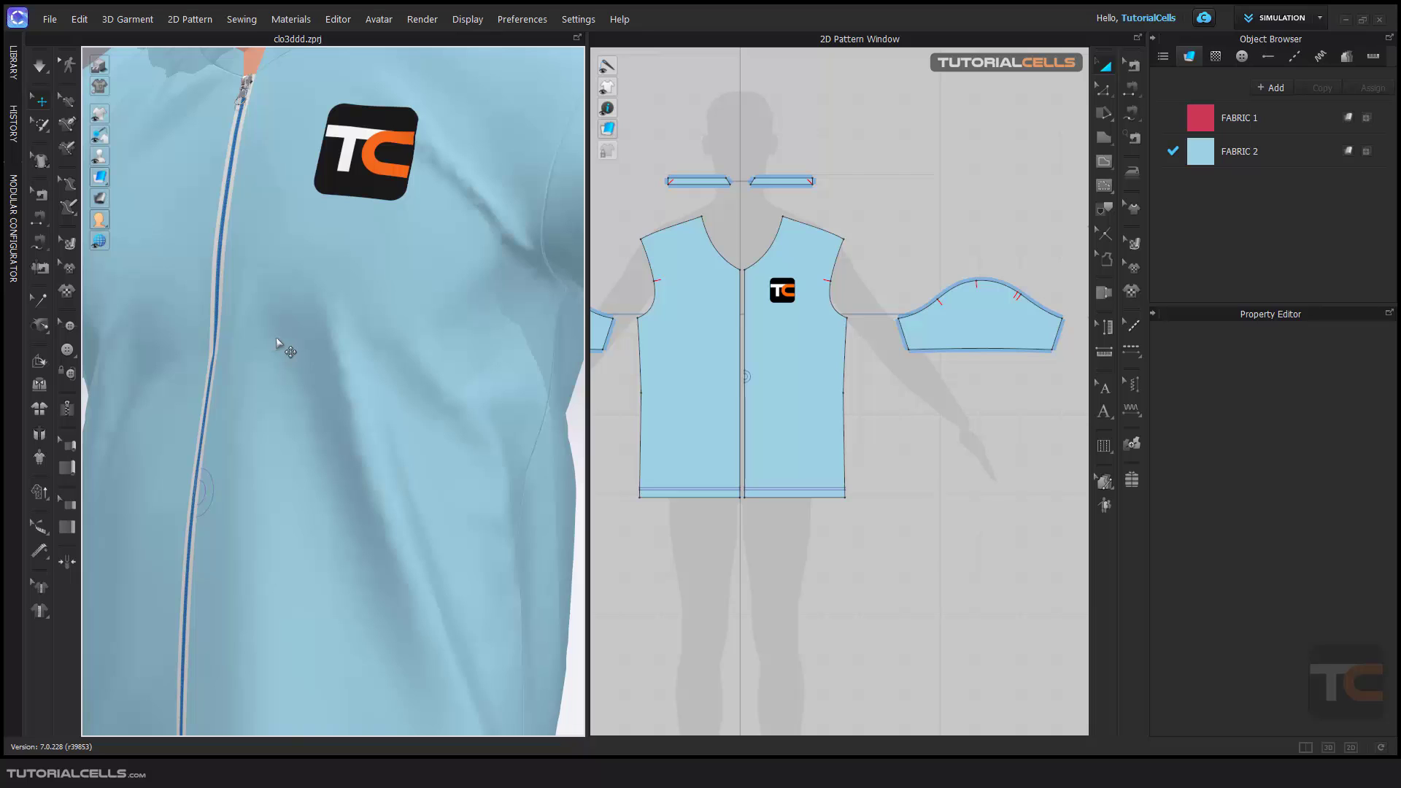
With the 3D Pen, draw a closed pocket outline below the TC logo (5.98, 18.11, 3.01 cm segments).
click(72, 130)
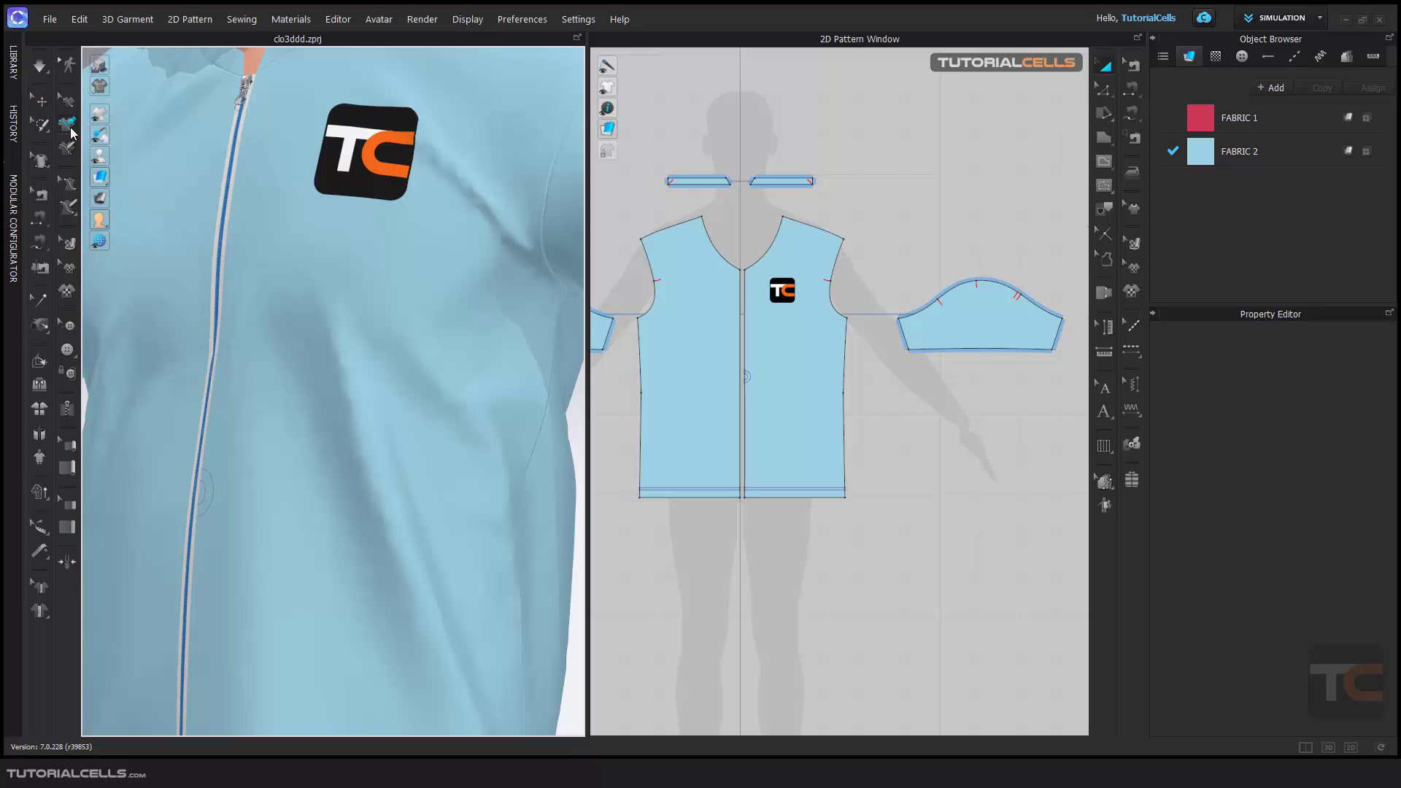
click(394, 252)
mouse_move(442, 320)
right_down()
mouse_move(332, 322)
mouse_move(416, 325)
right_up()
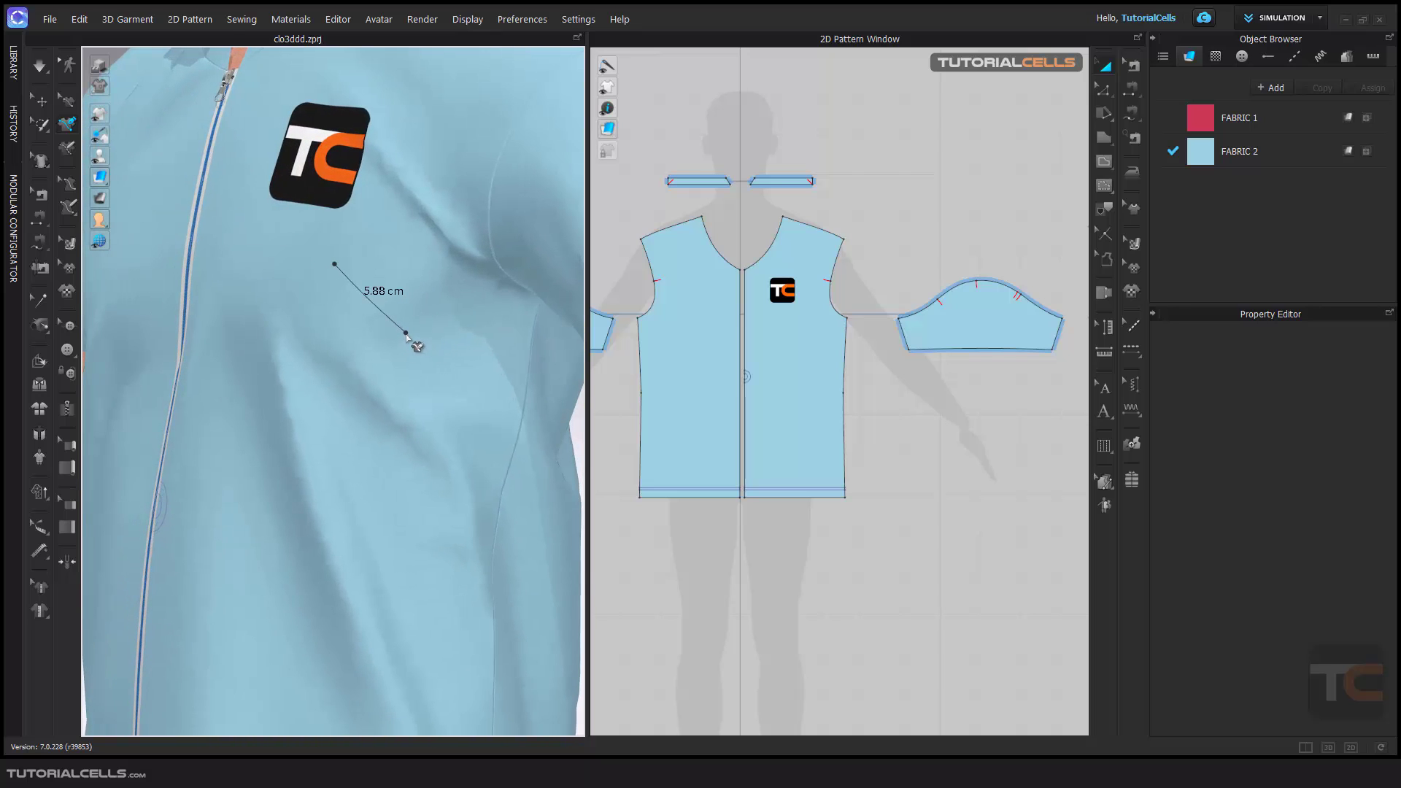
click(406, 335)
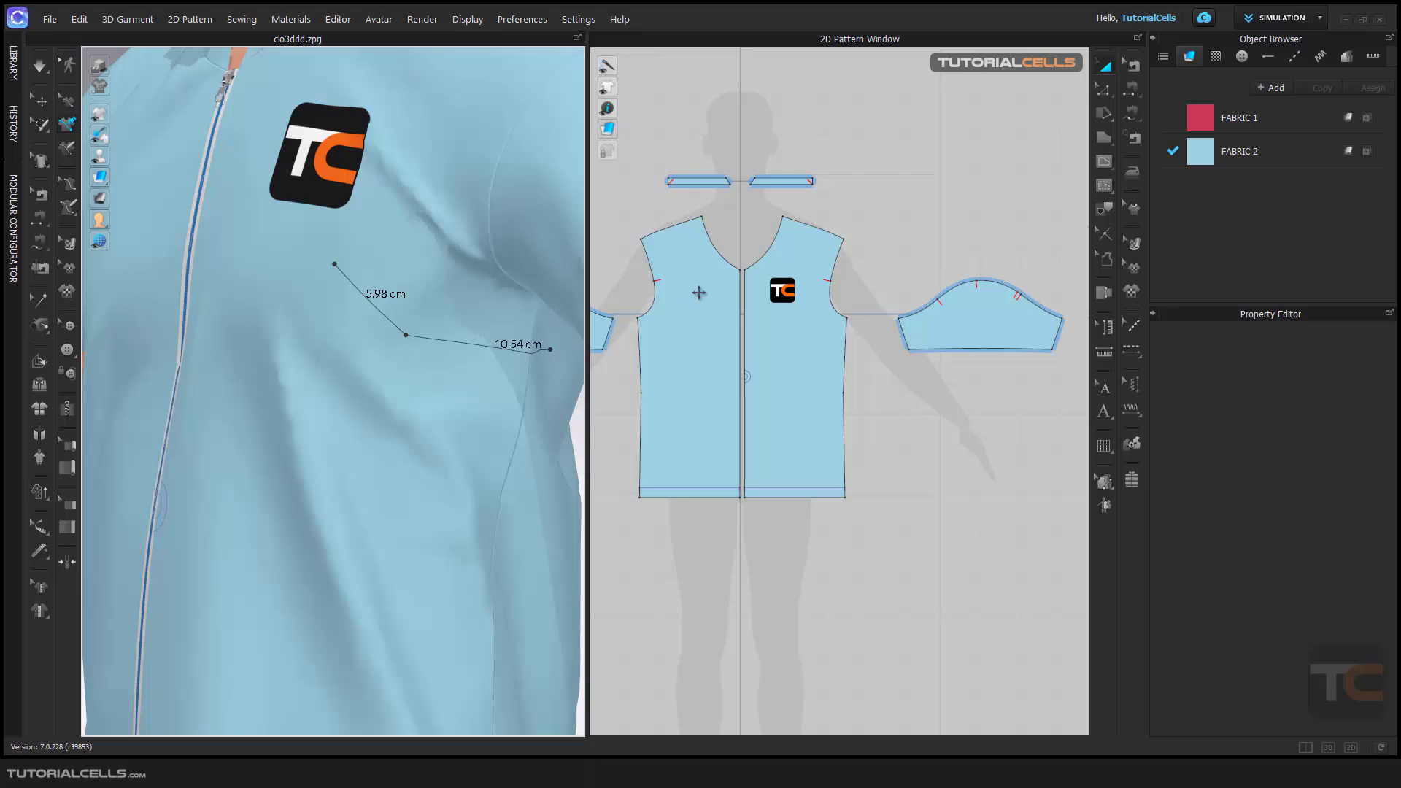
click(402, 385)
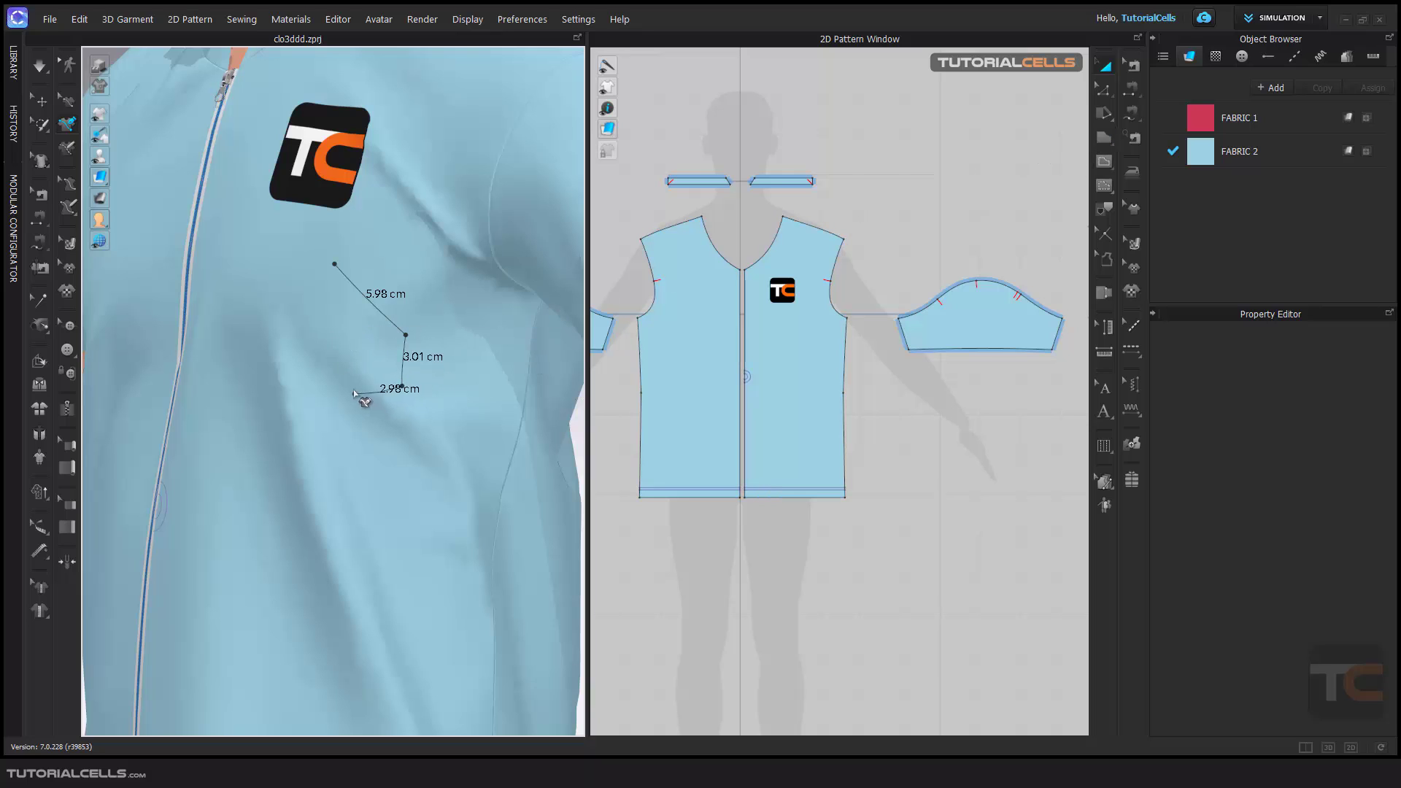
click(358, 408)
click(343, 359)
click(320, 315)
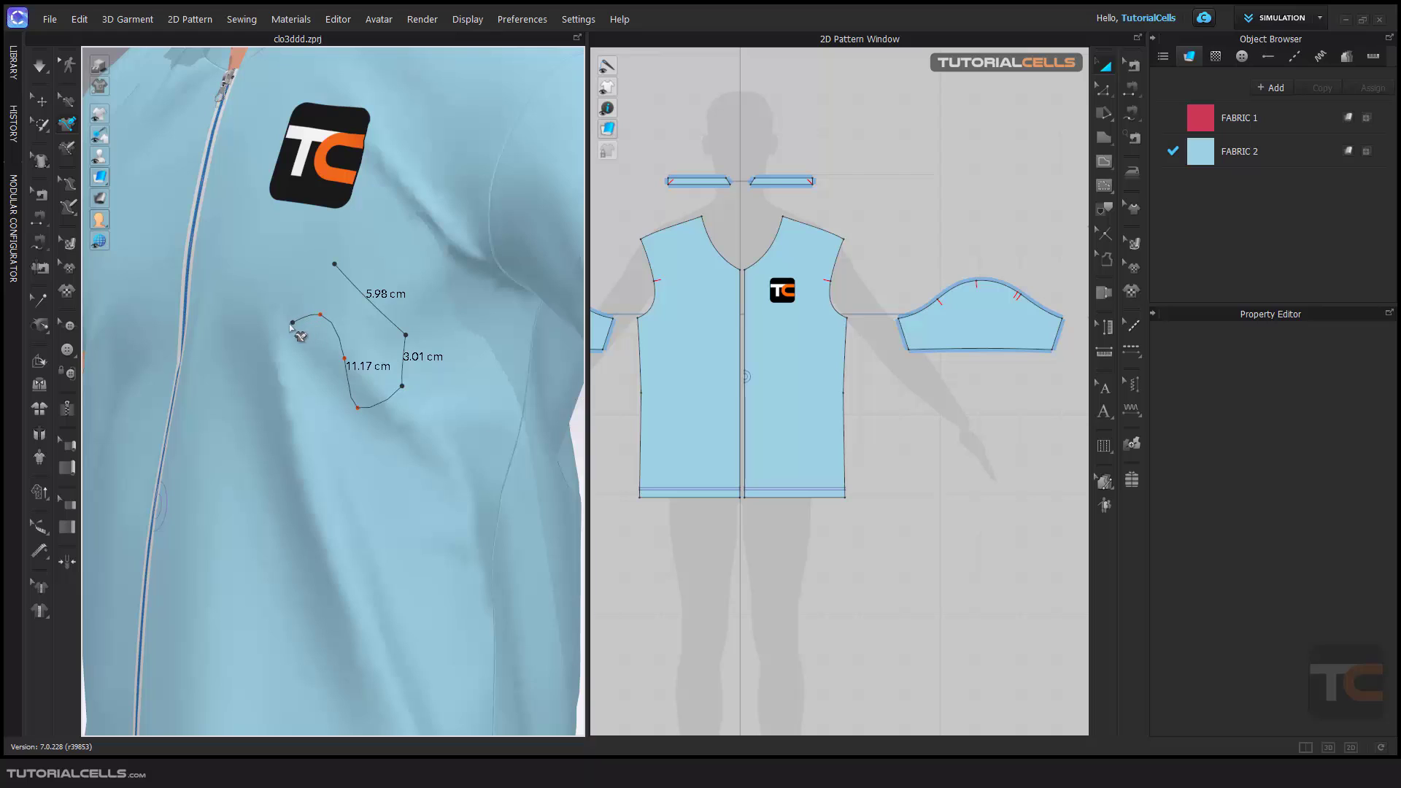
click(272, 267)
click(335, 265)
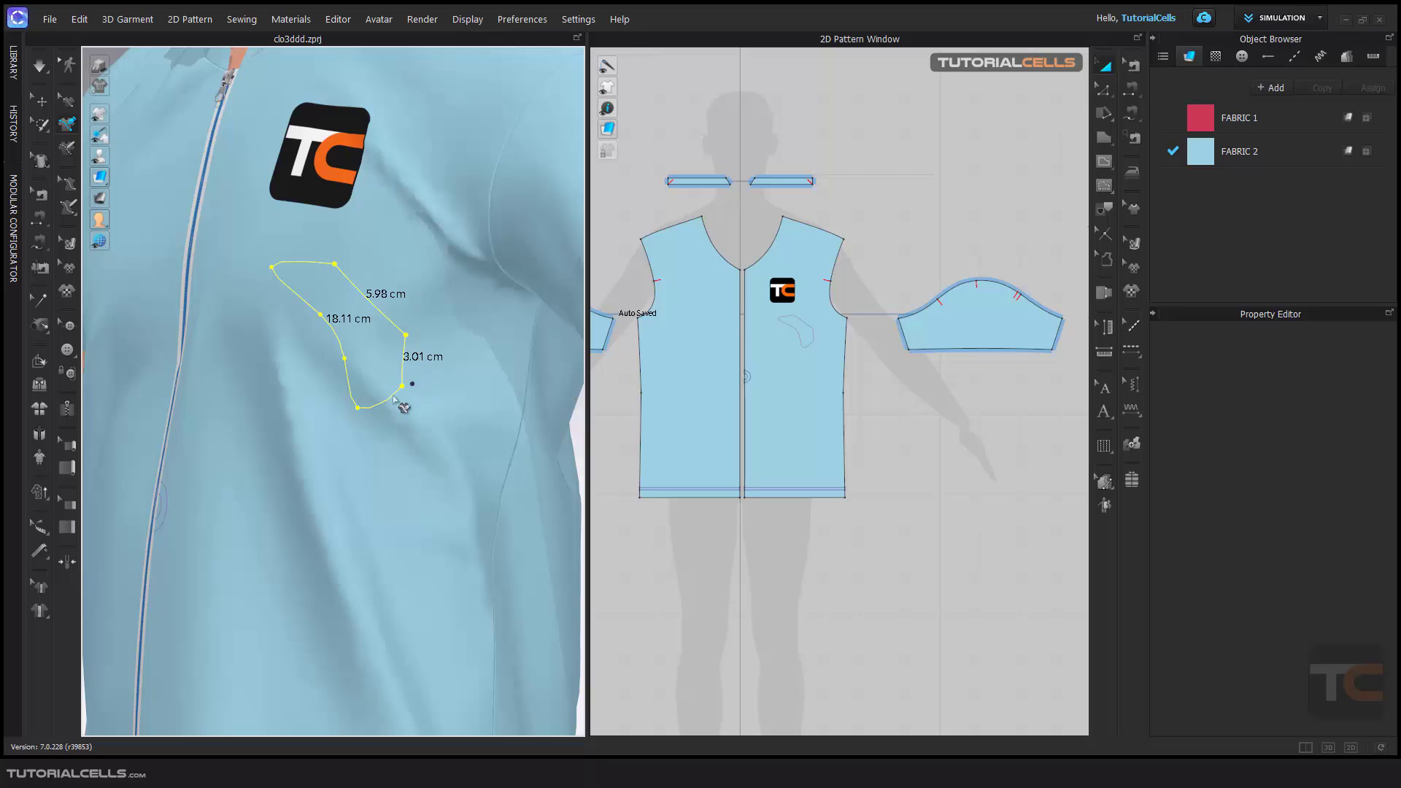
scroll(772, 304, up, 8)
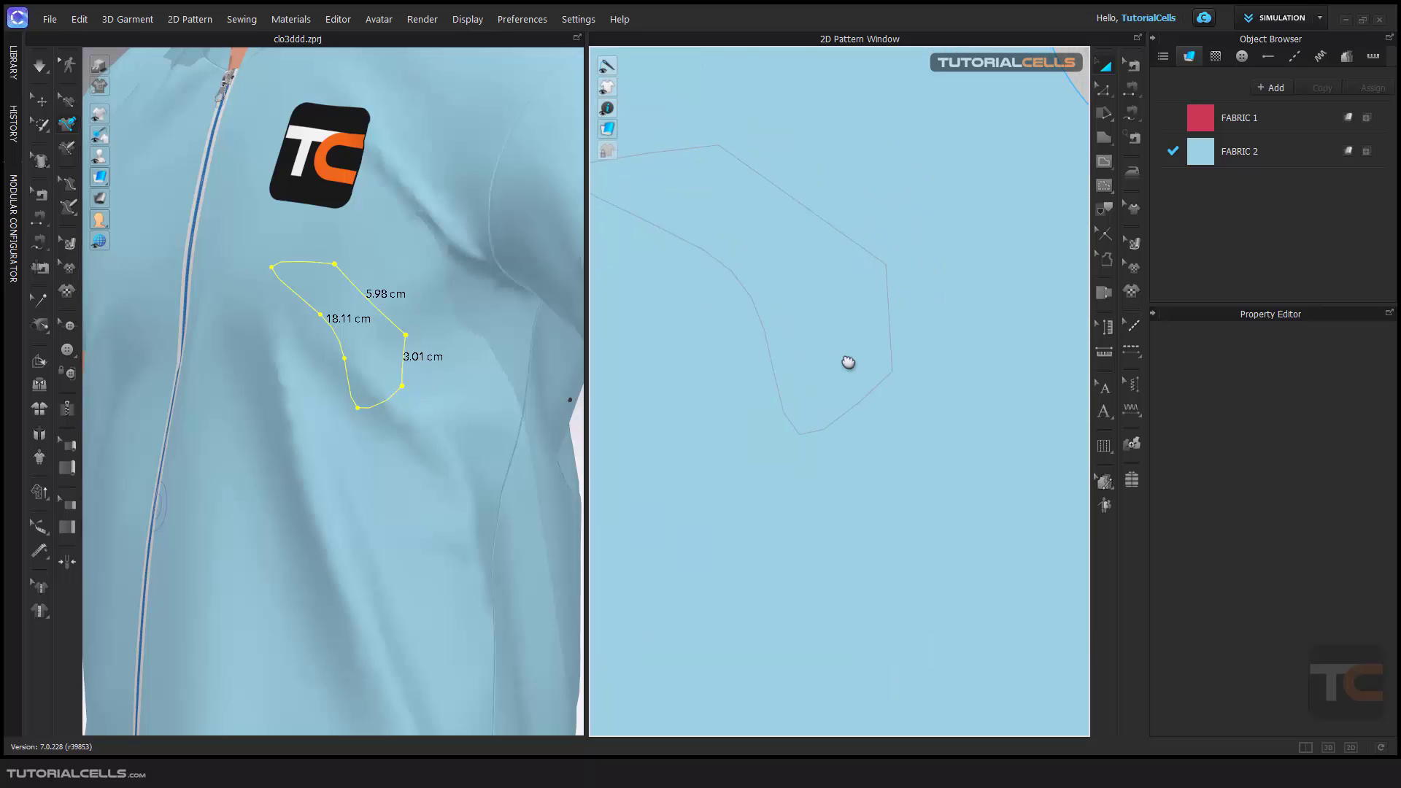
Switch to Edit 3D Pen (Z) and drag the outline's top vertex up.
scroll(840, 332, down, 5)
click(976, 220)
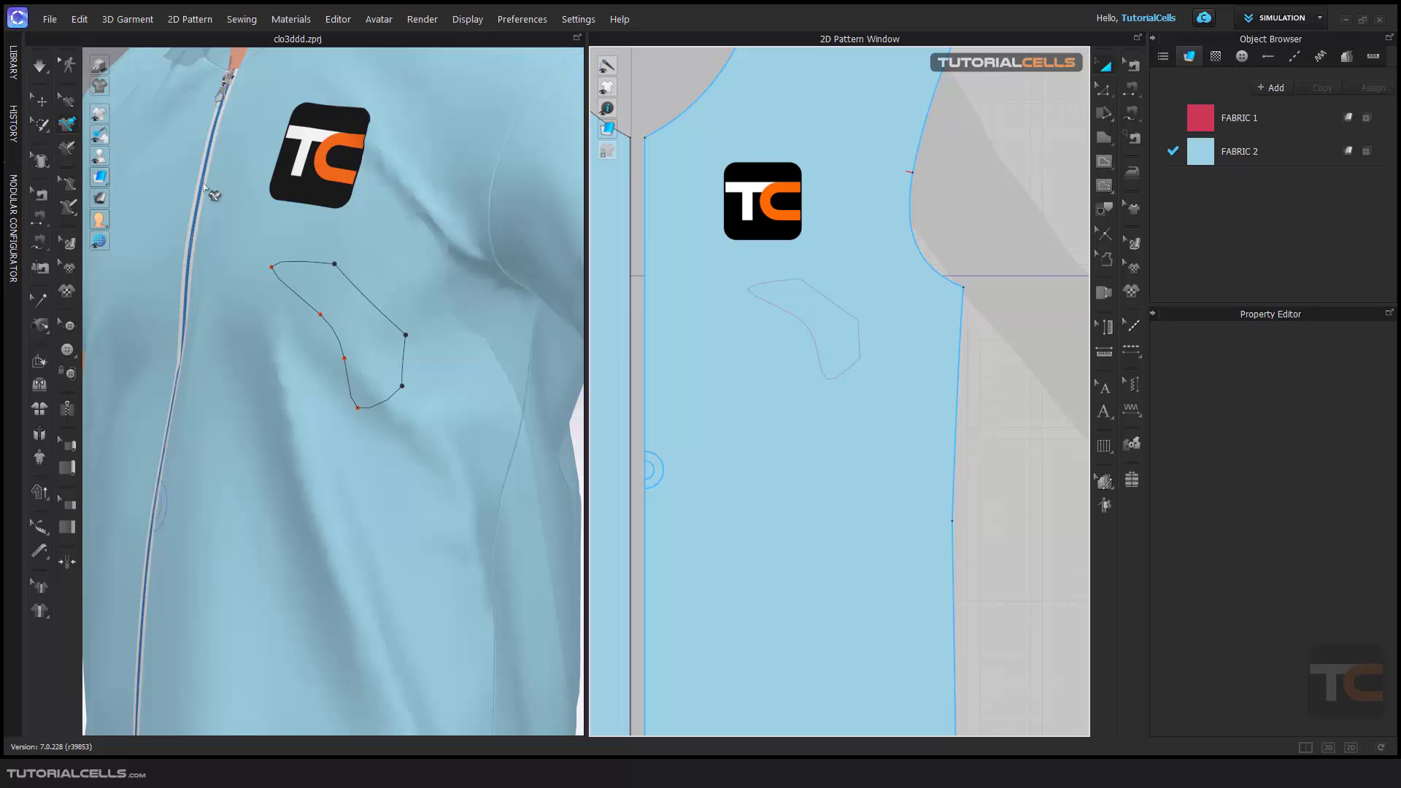
key(z)
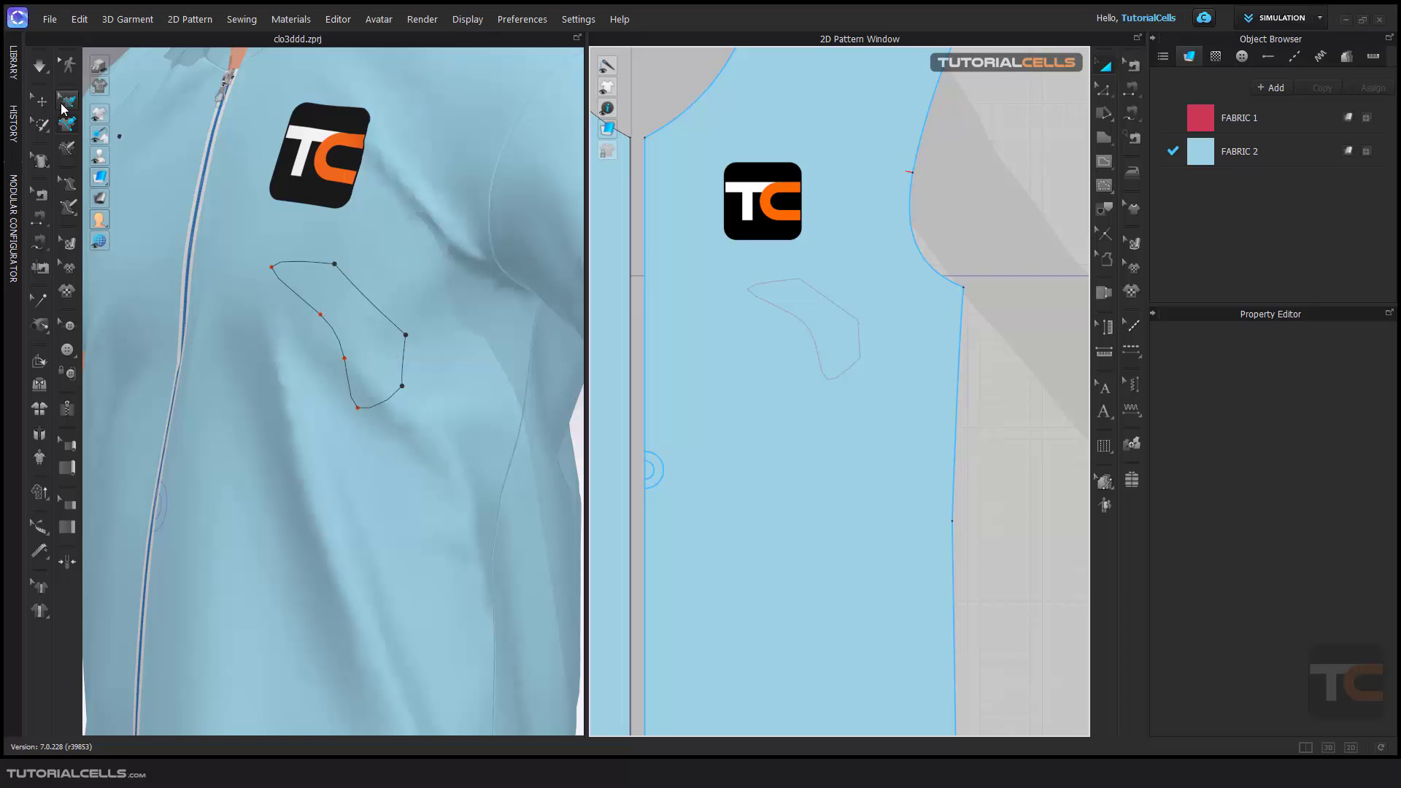
click(335, 264)
drag(335, 264, 262, 278)
Add a point on the top-right segment and drag it to reshape that edge.
right_click(343, 248)
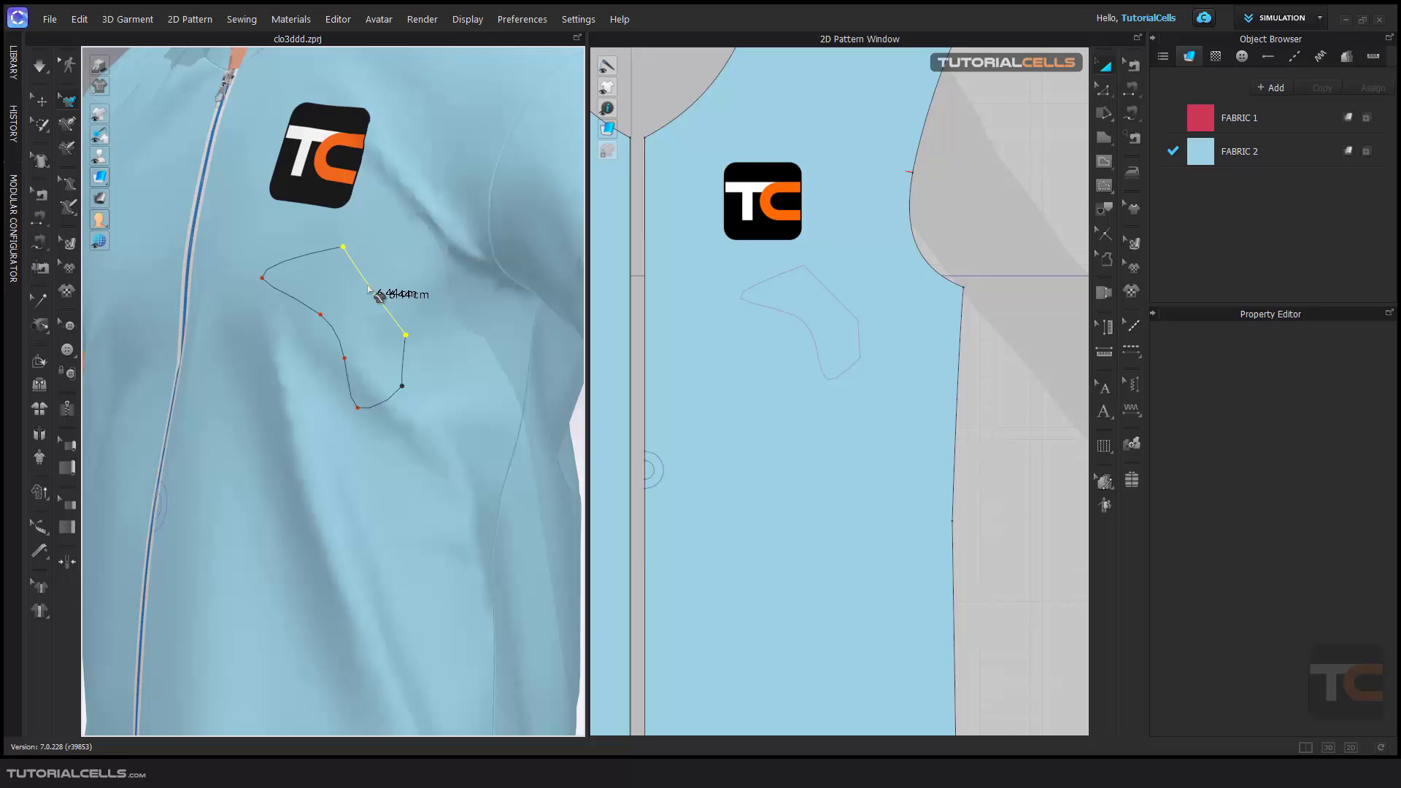
right_click(368, 284)
click(386, 314)
drag(381, 294, 385, 275)
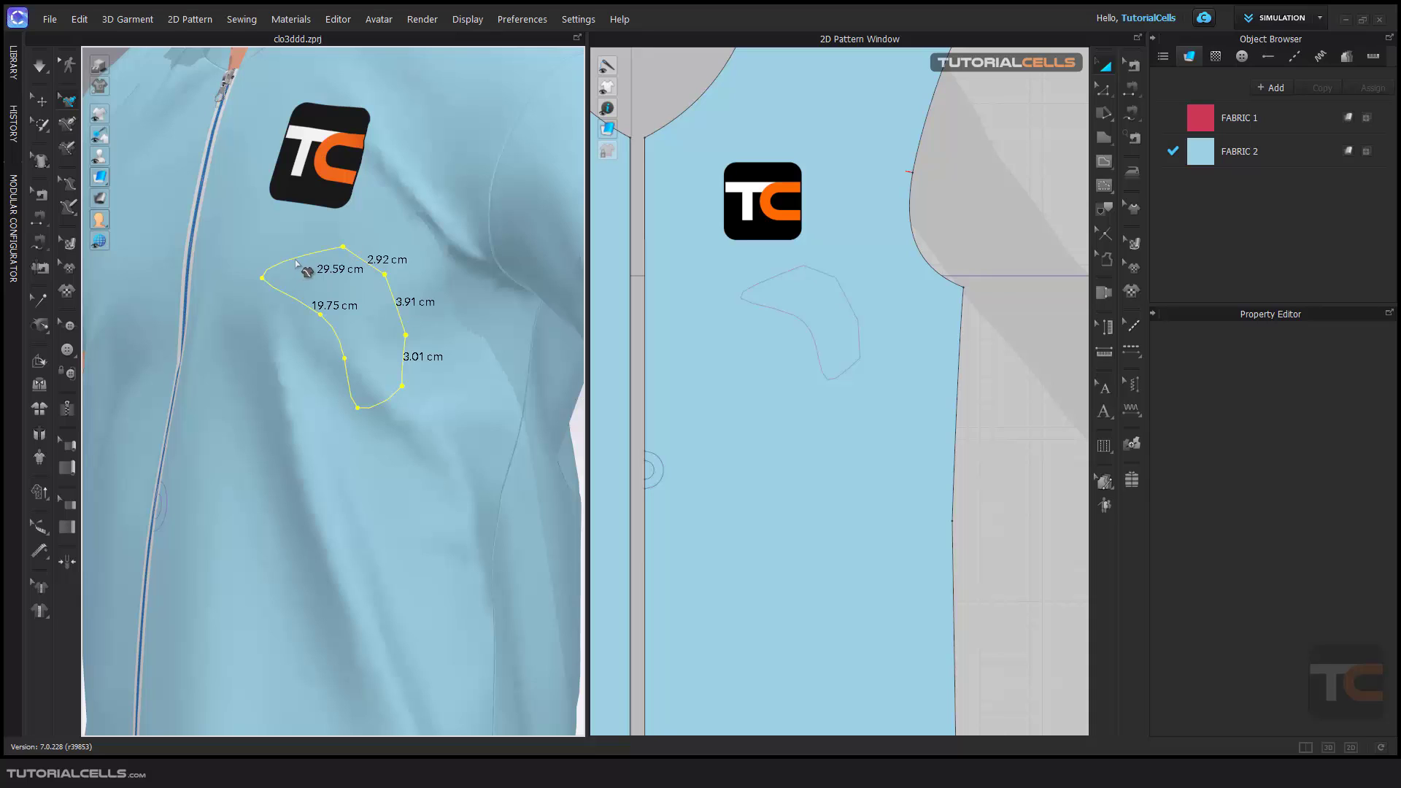
right_click(294, 258)
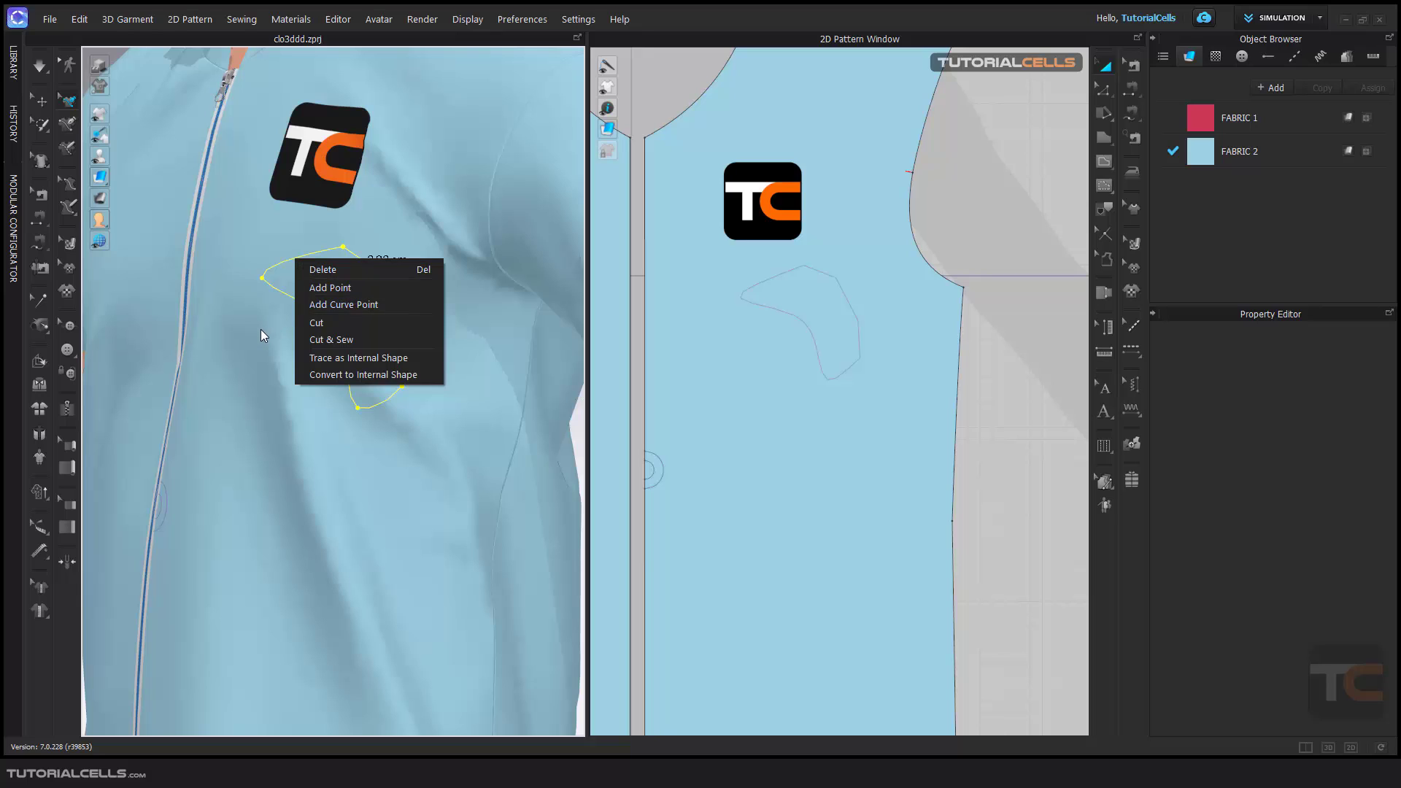
Add a curve point on the outline's top edge and pull it up to round it.
click(349, 305)
right_click(367, 265)
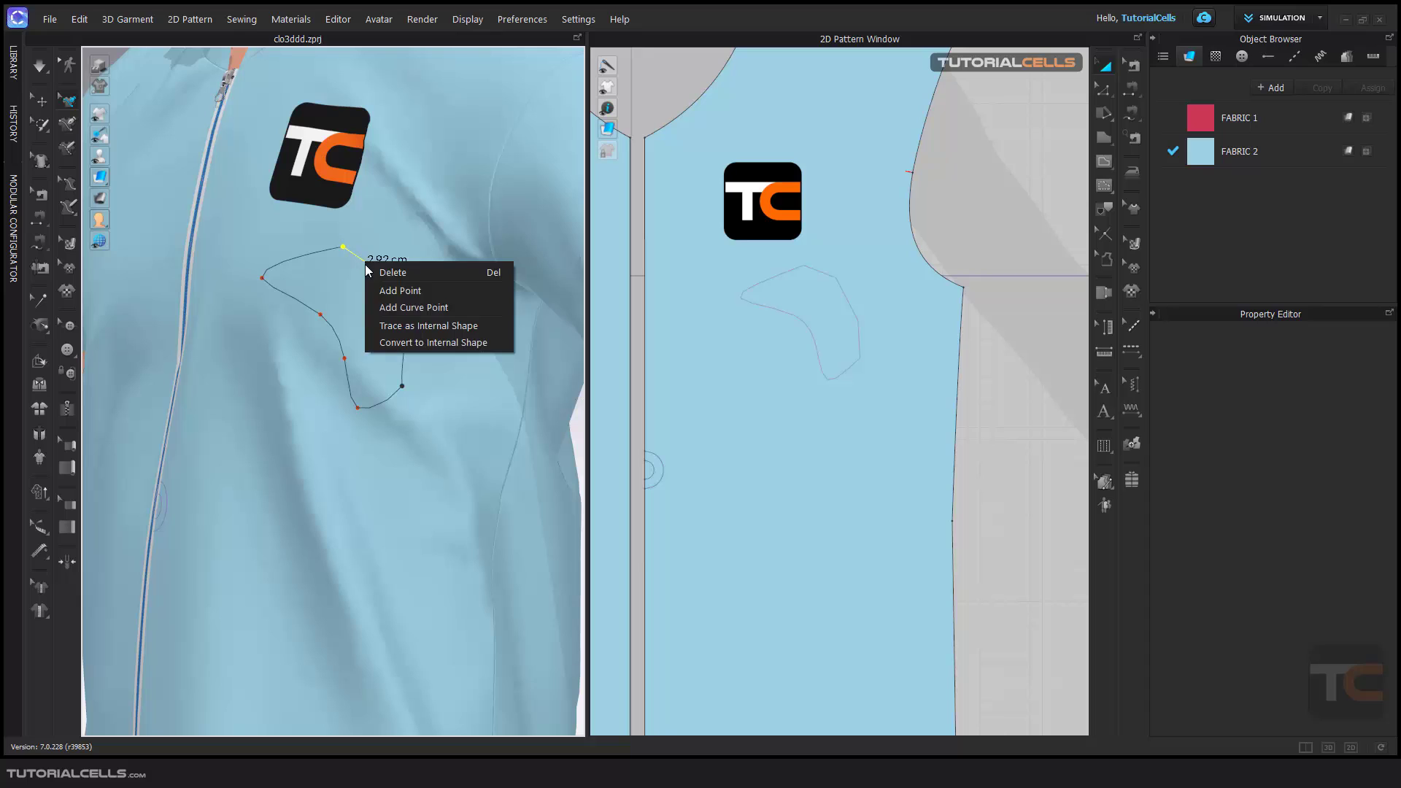
click(395, 304)
drag(368, 268, 376, 253)
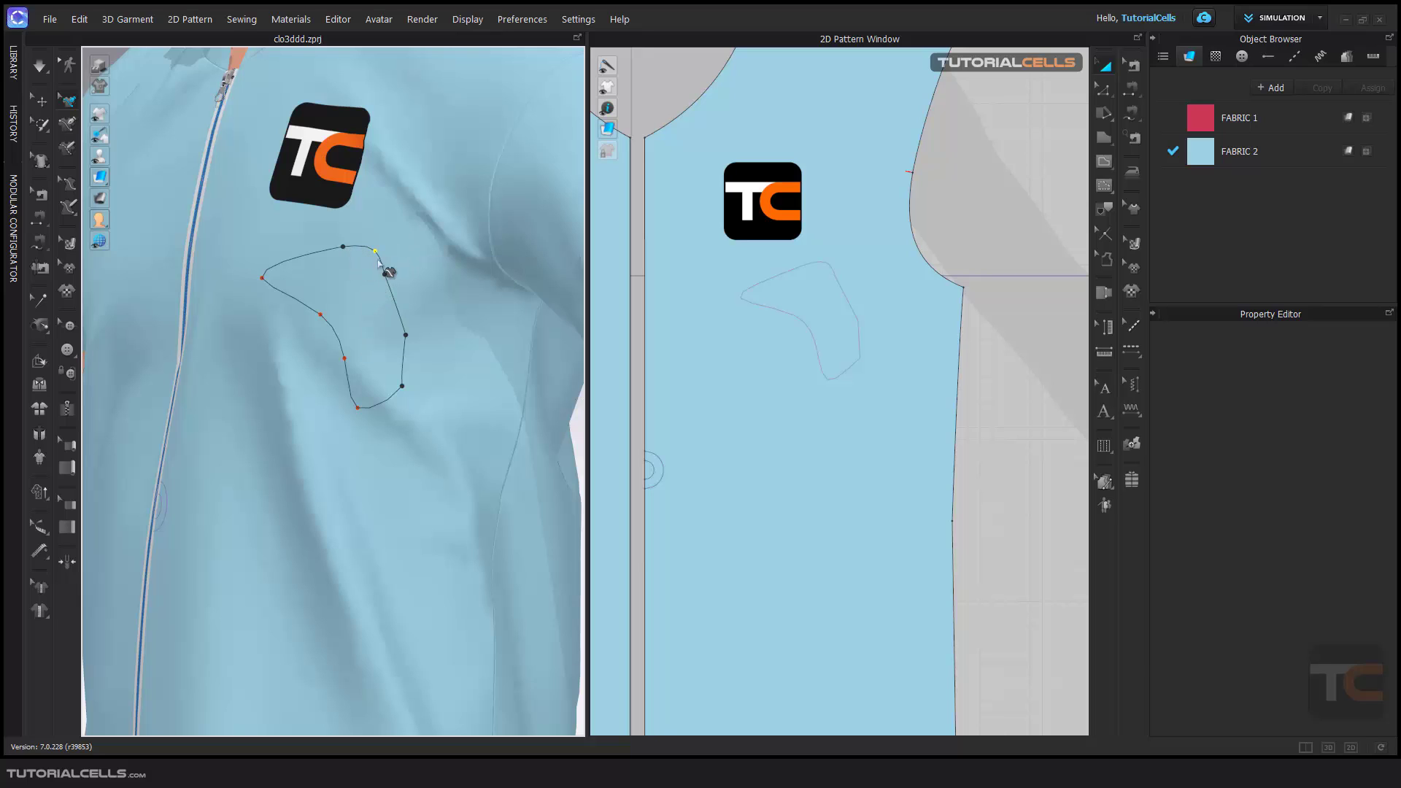
Convert the chest outline into an internal shape on the front panel.
click(326, 255)
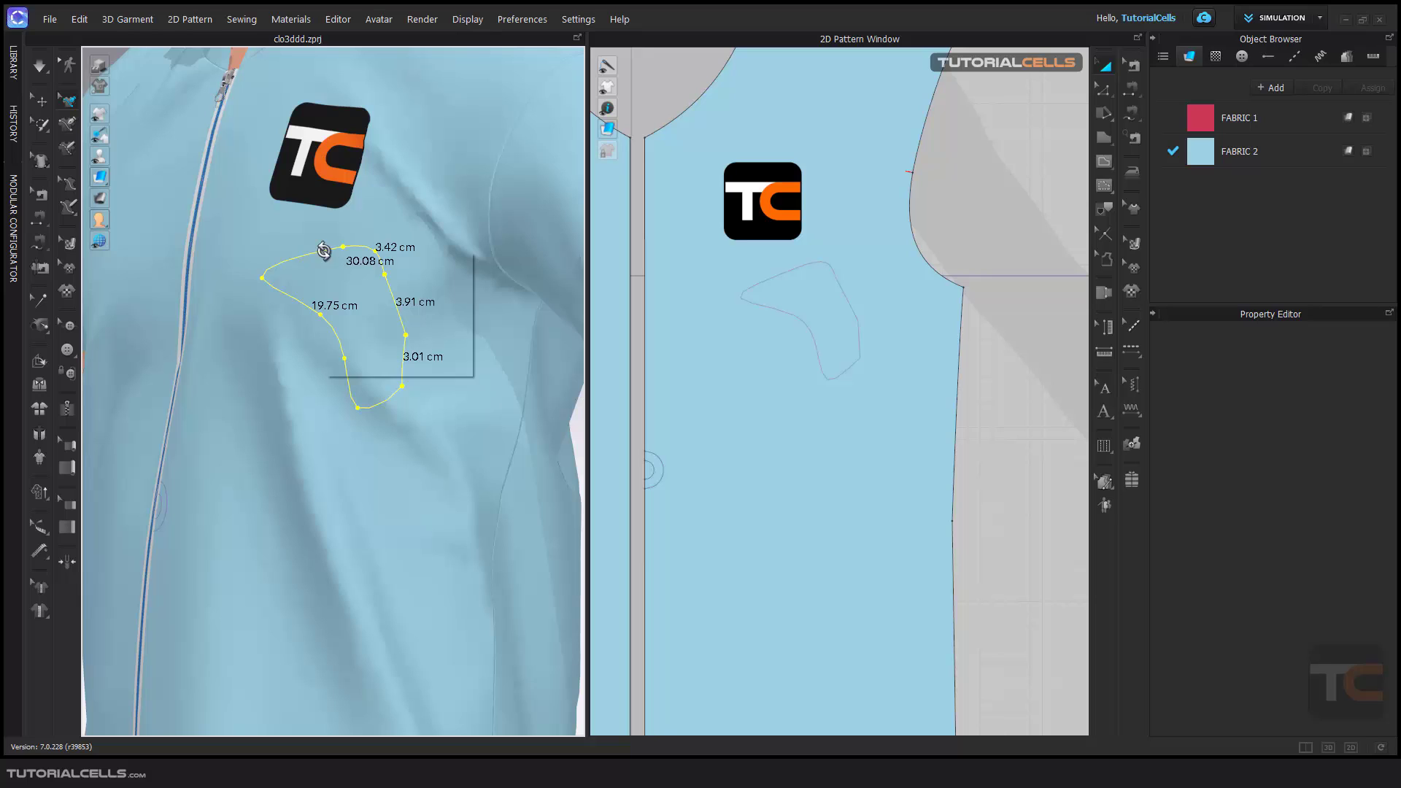
right_click(325, 251)
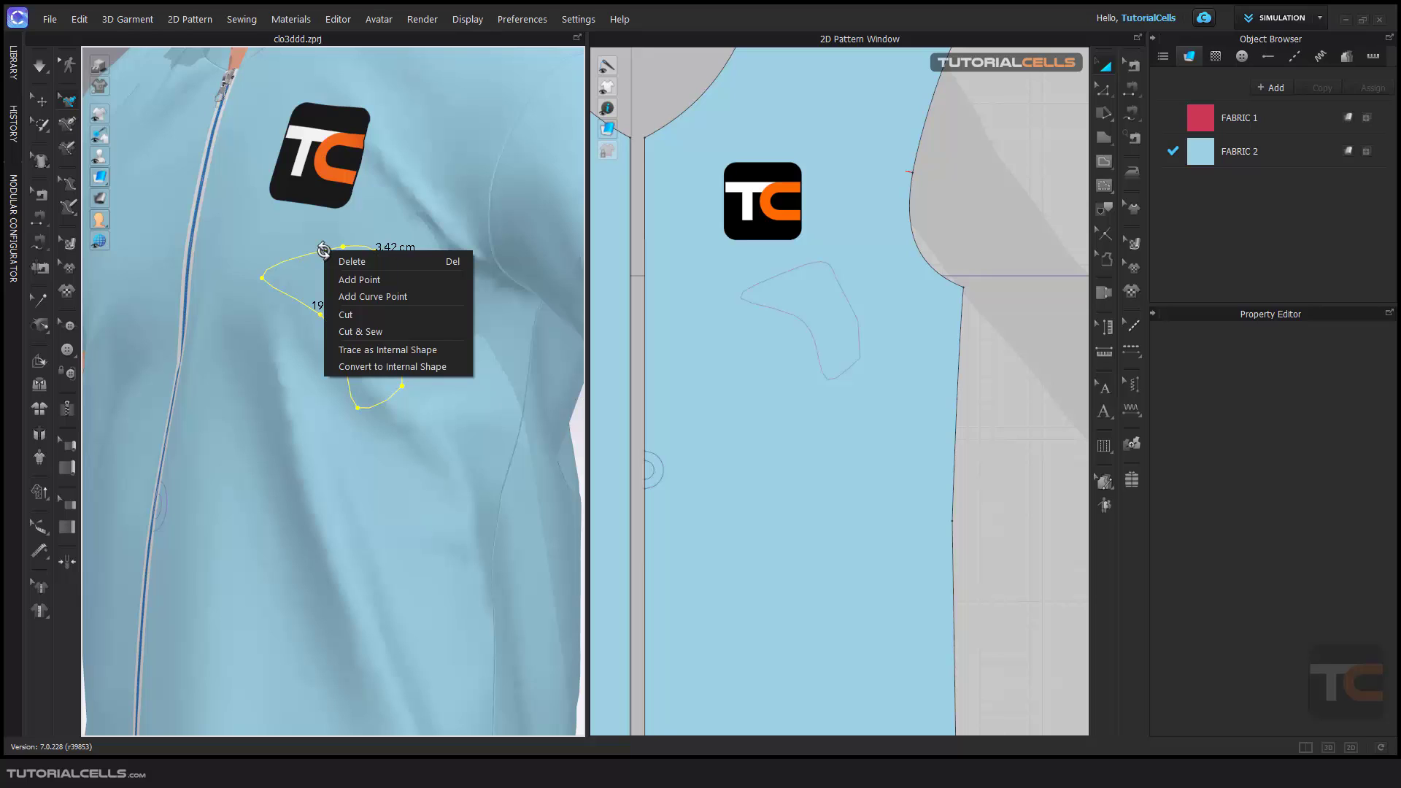
click(414, 367)
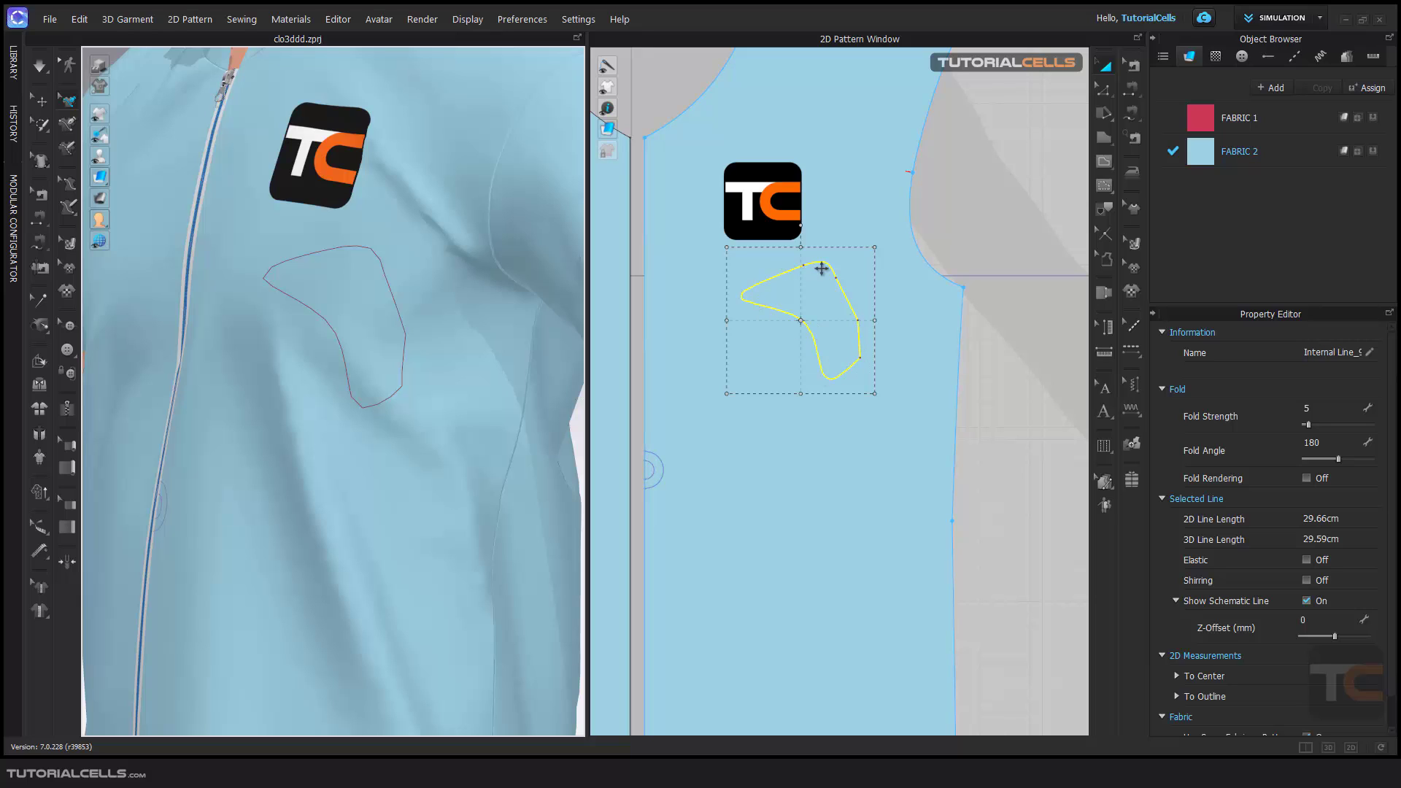
Select the pocket internal shape on the front pattern piece and delete it.
click(989, 277)
click(845, 300)
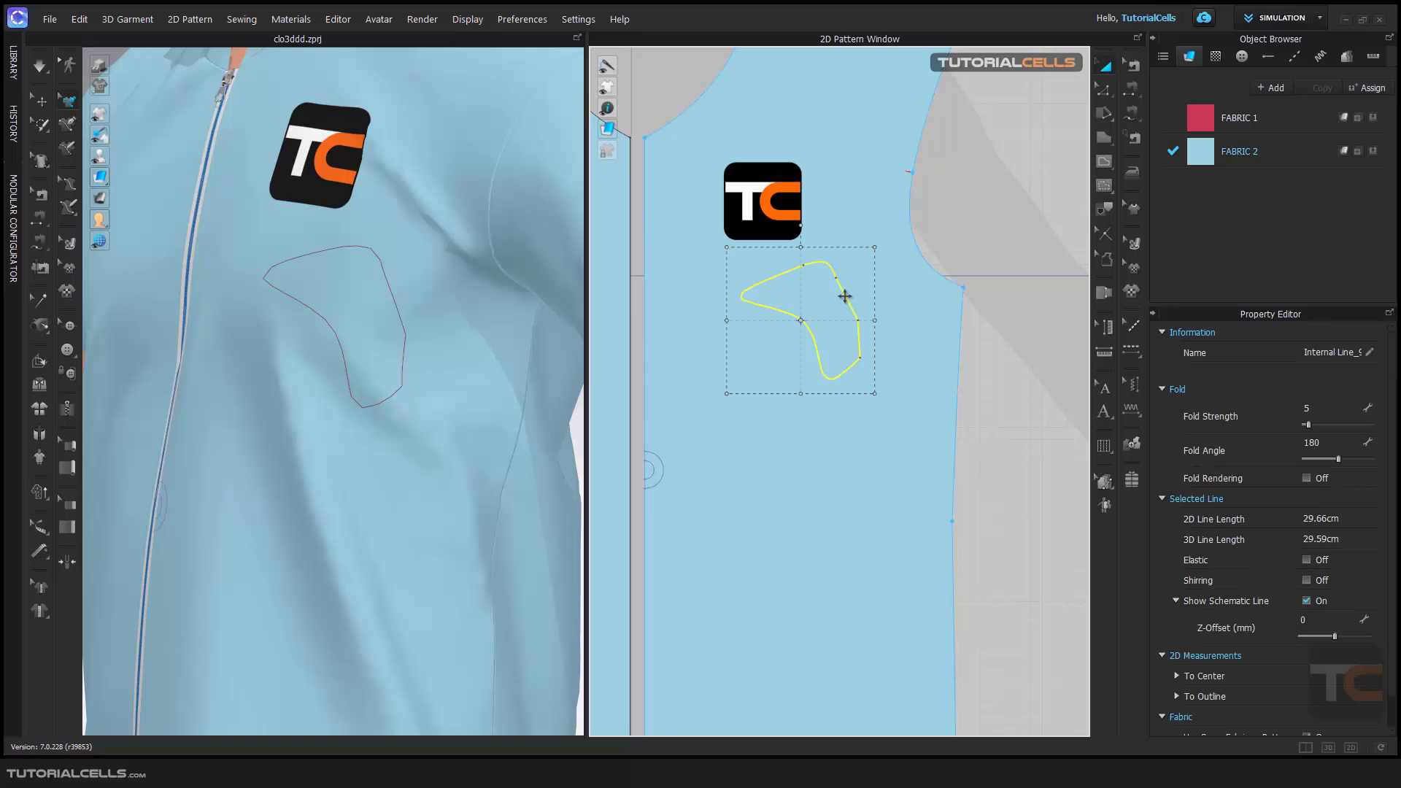
right_click(847, 305)
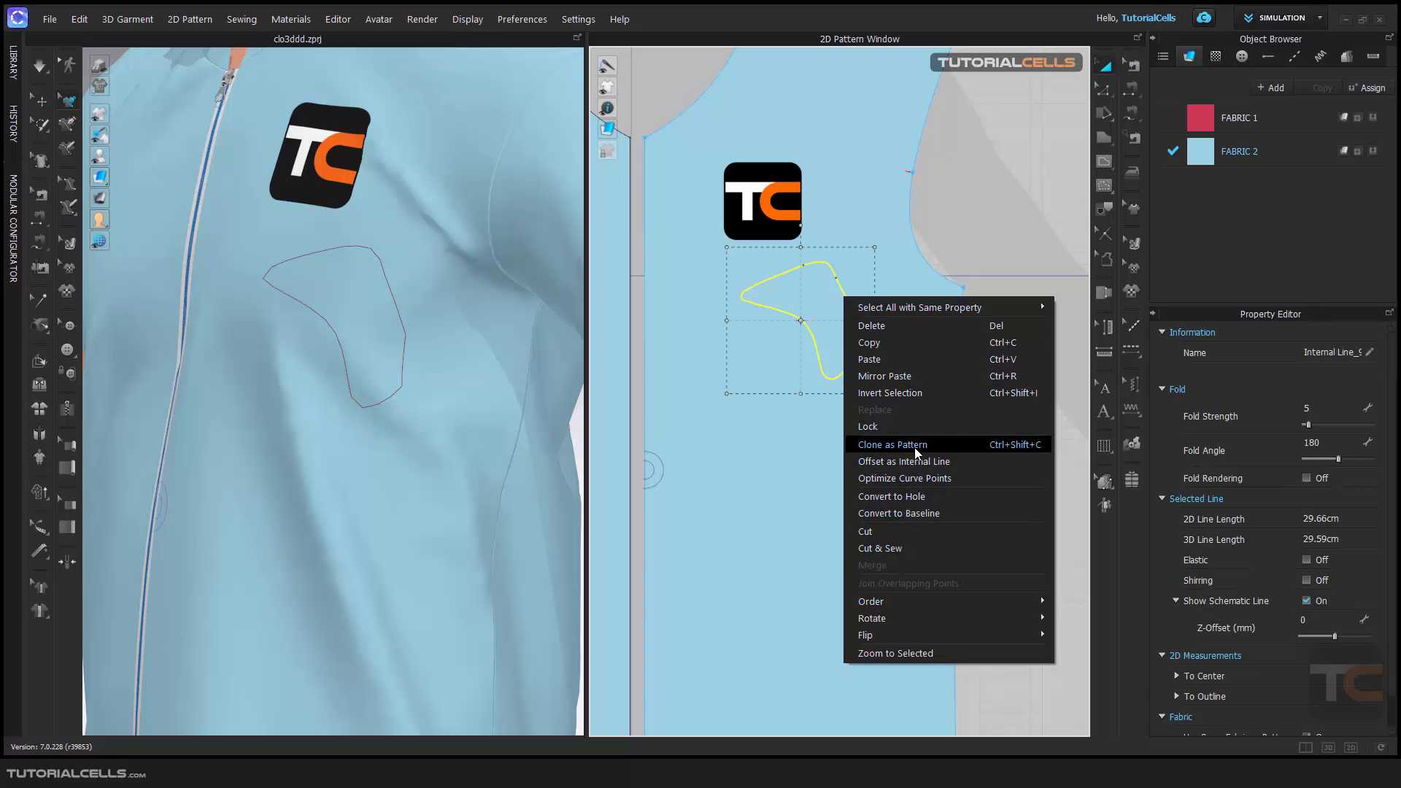
click(970, 261)
mouse_move(354, 292)
right_down()
mouse_move(297, 275)
mouse_move(348, 283)
right_up()
click(783, 278)
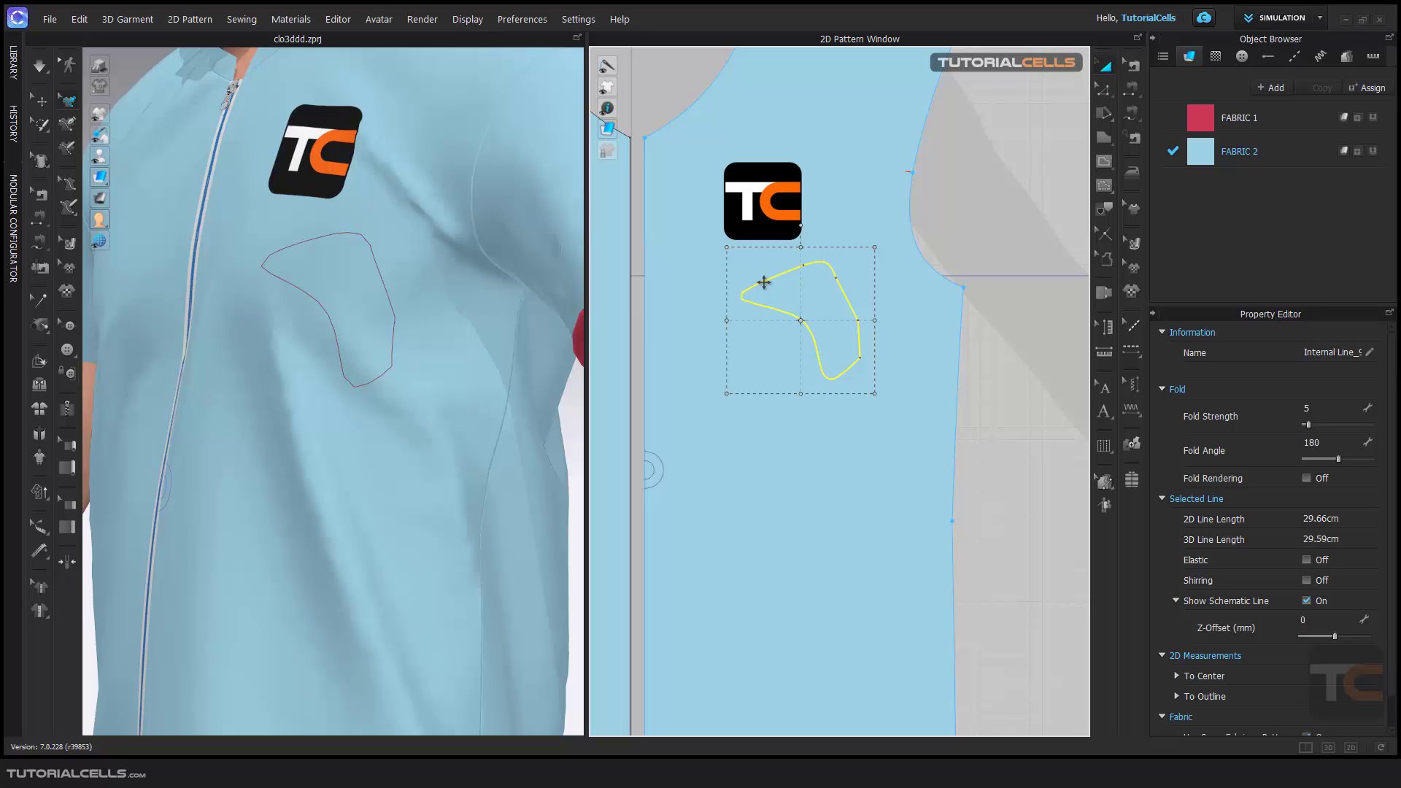
key(Delete)
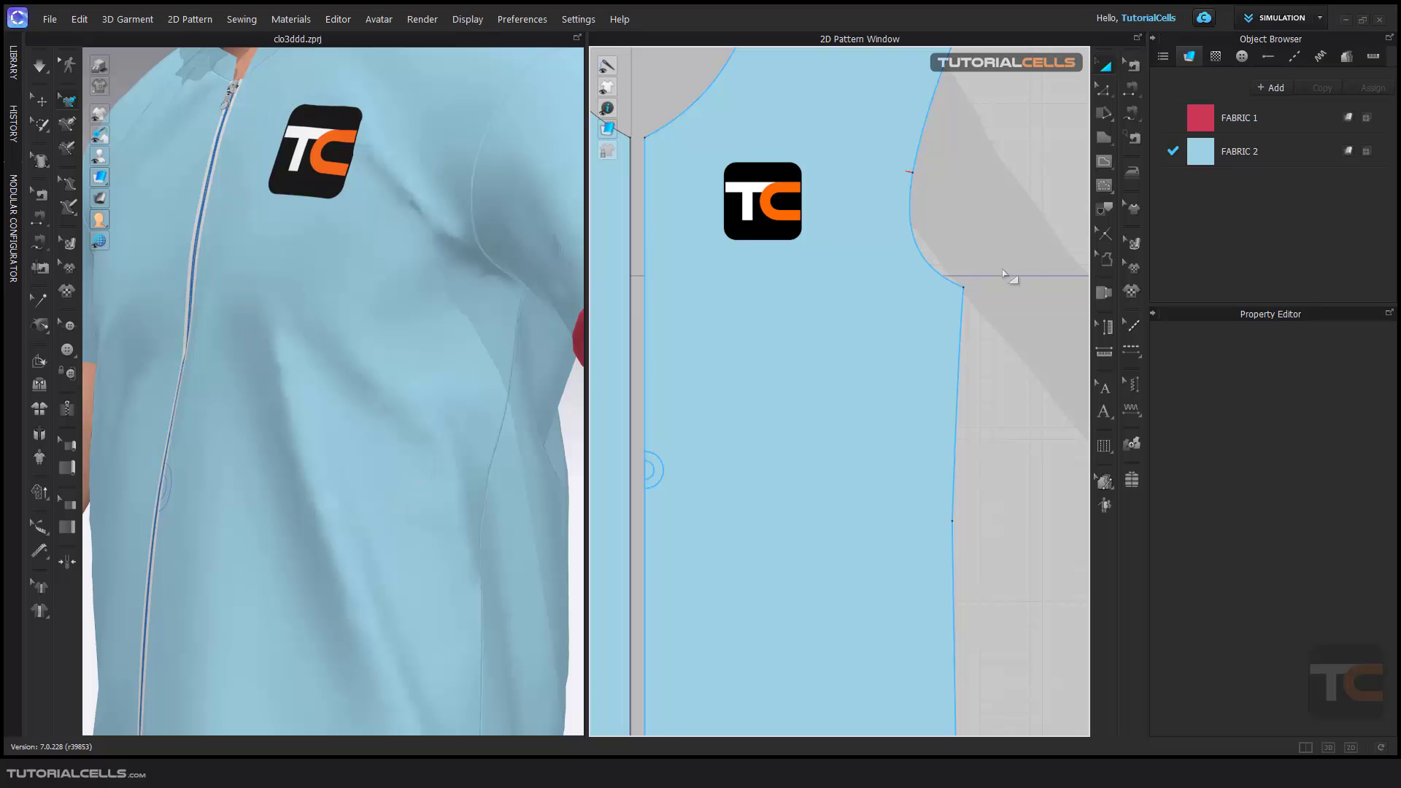
Draw a closed rounded internal curve on the front pattern below the logo with Internal Polygon/Line.
click(1108, 164)
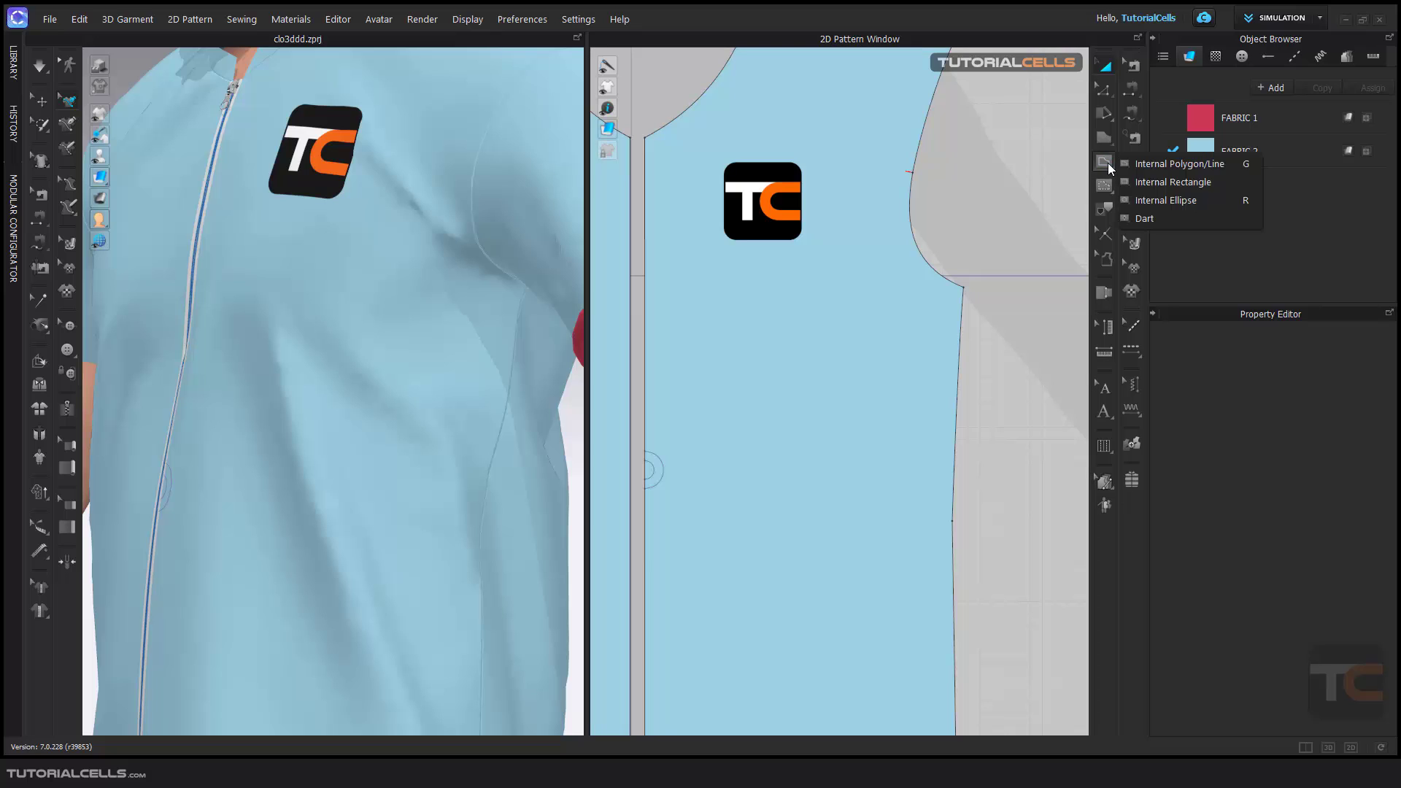
click(830, 278)
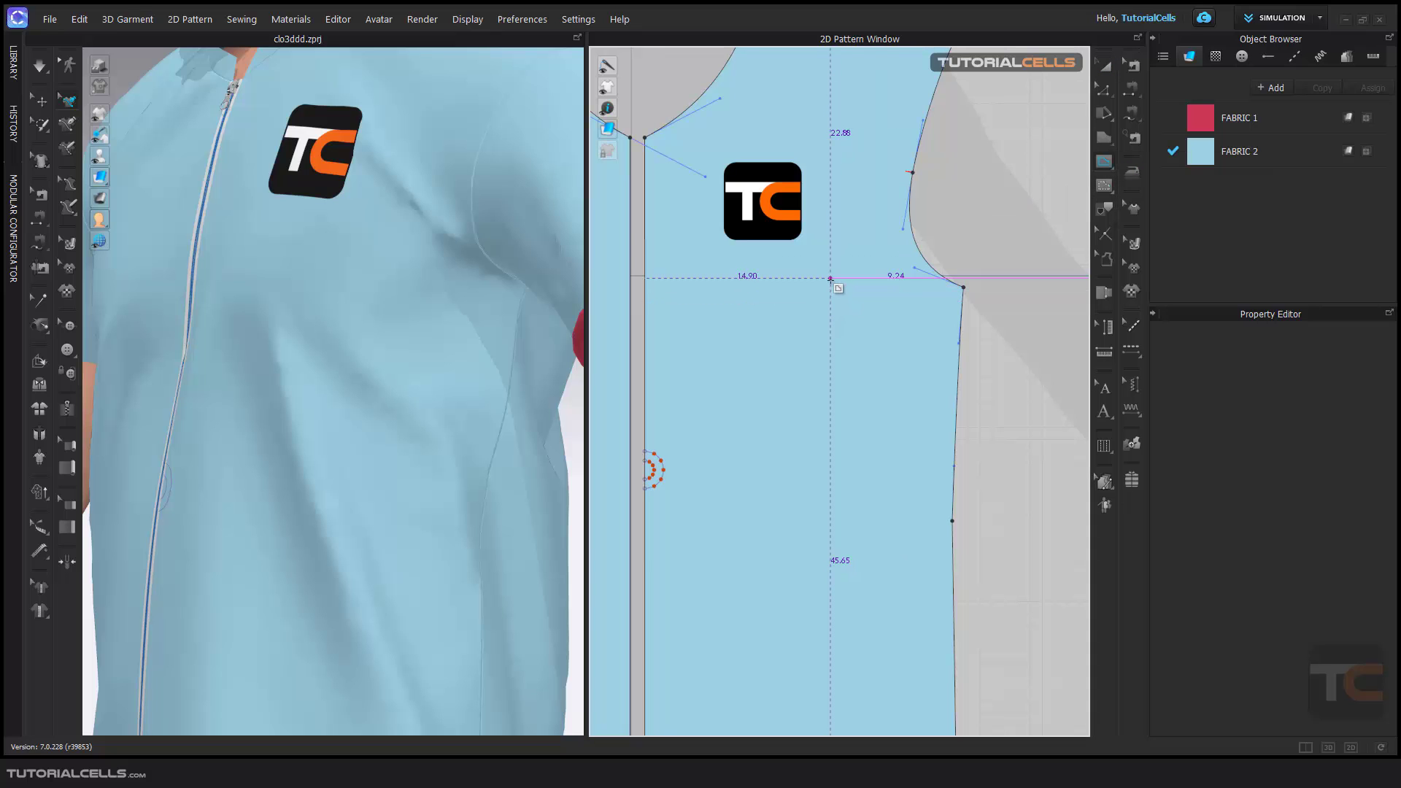
click(874, 316)
drag(837, 402, 781, 290)
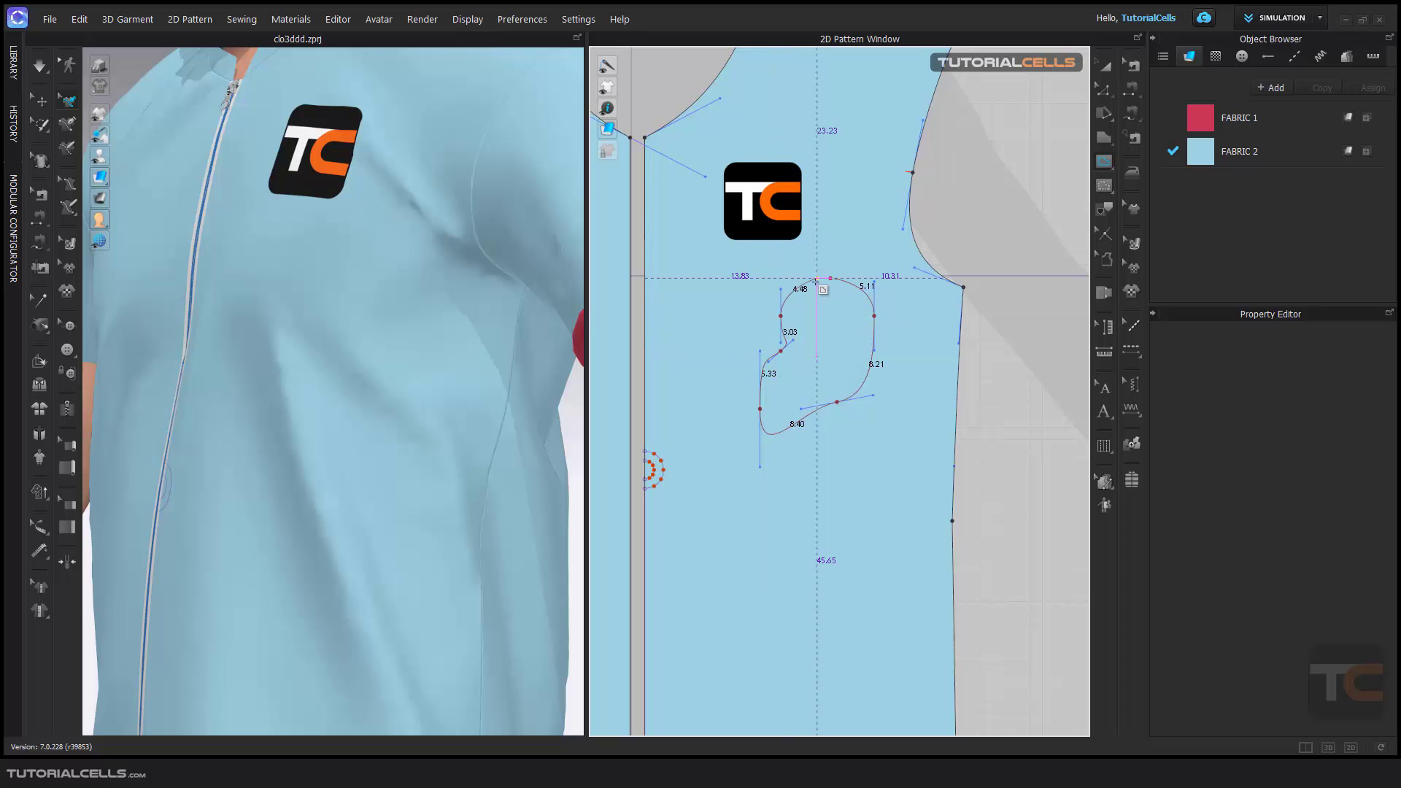
click(830, 278)
Select the new internal curve with Transform Pattern and delete it.
mouse_move(360, 322)
right_down()
mouse_move(288, 291)
mouse_move(365, 311)
right_up()
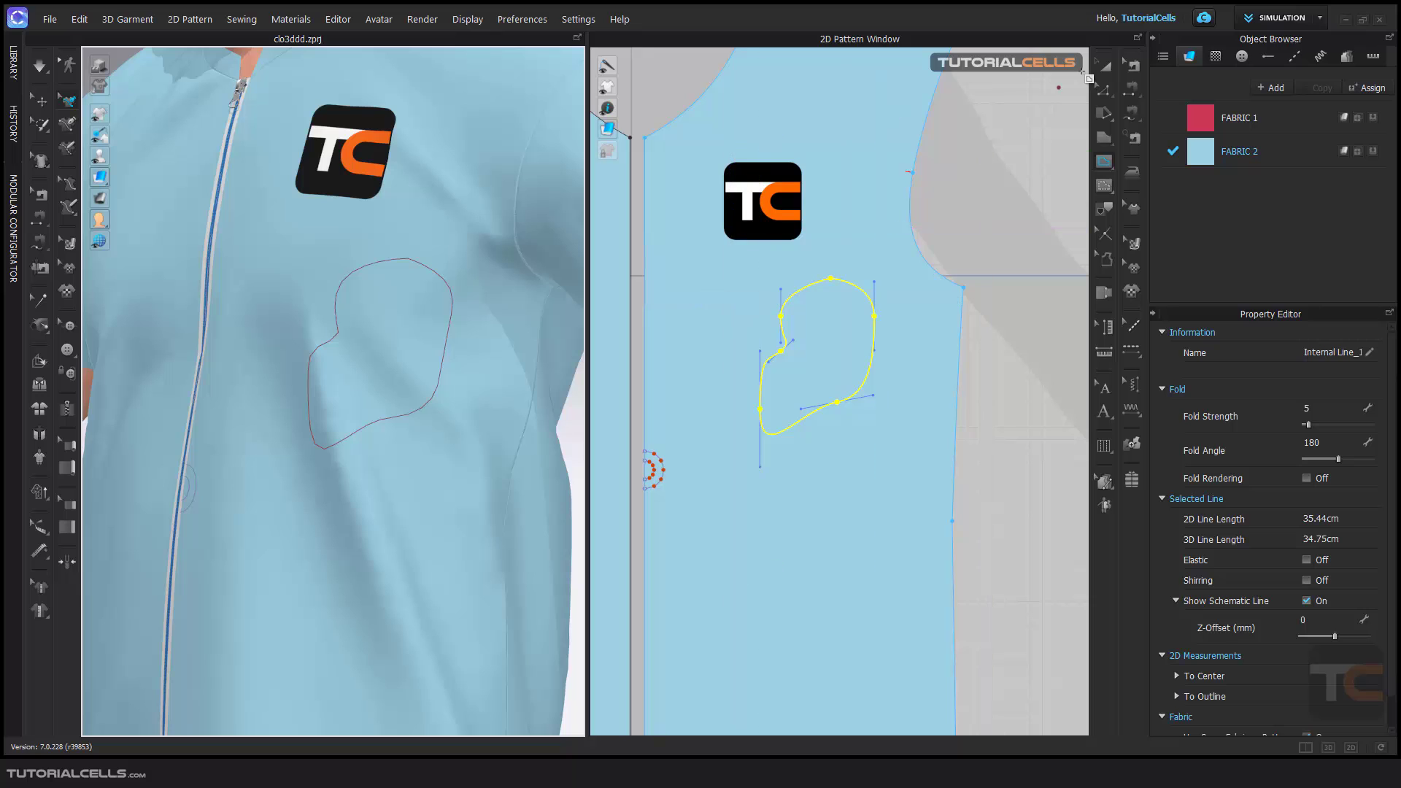
click(1104, 65)
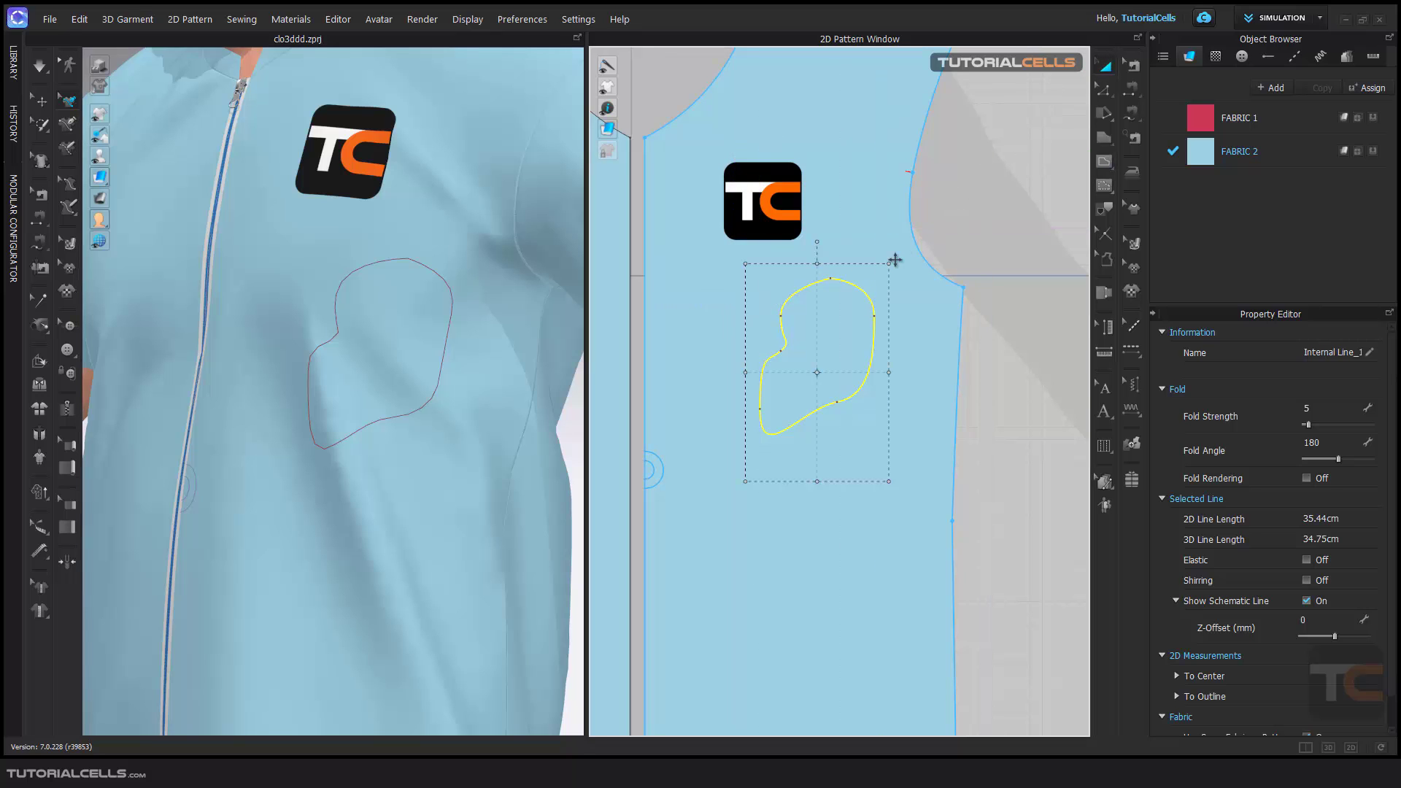
key(Delete)
Move the sleeve pattern piece up above the bodice in the 2D window.
scroll(819, 278, down, 5)
scroll(467, 292, down, 8)
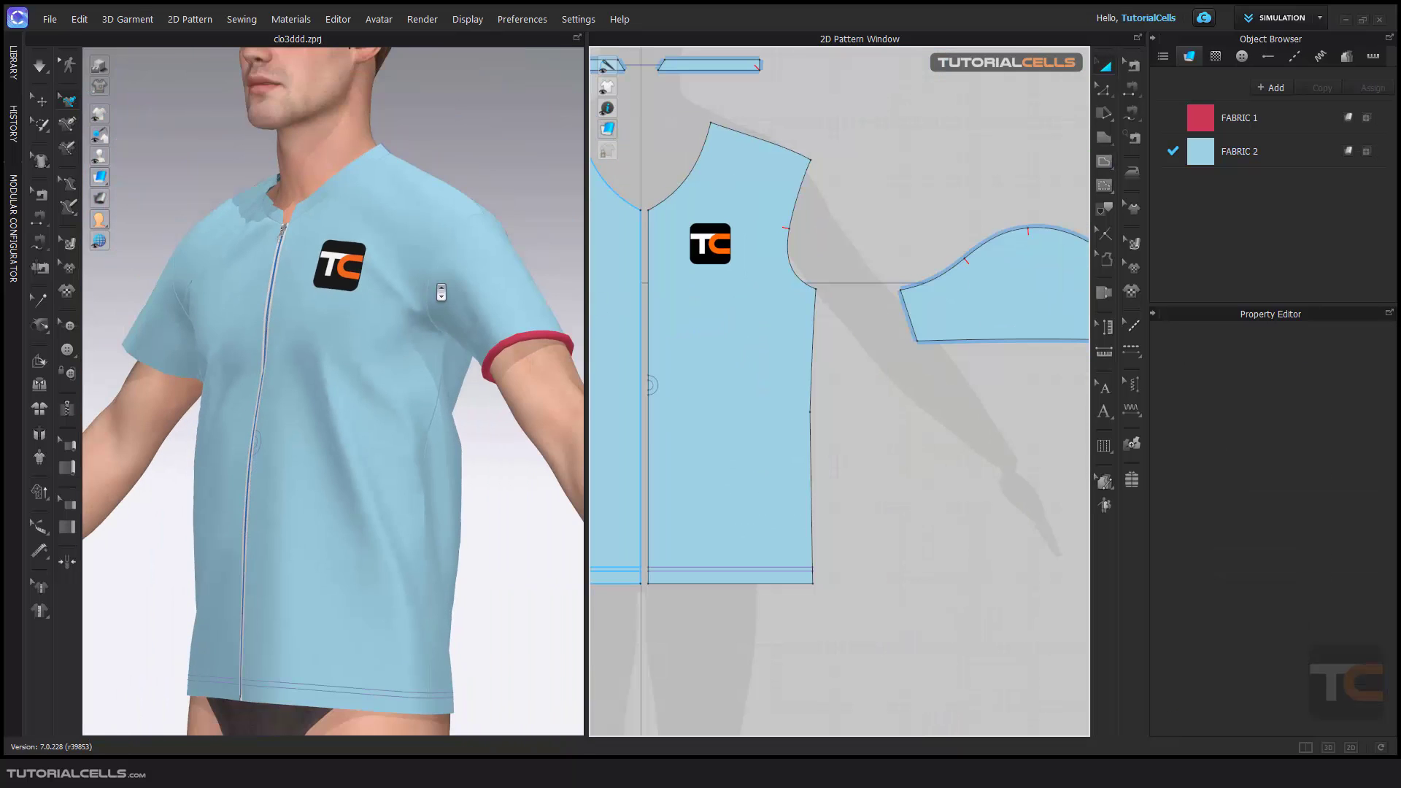
right_drag(438, 294, 401, 322)
scroll(398, 322, up, 3)
scroll(398, 322, down, 3)
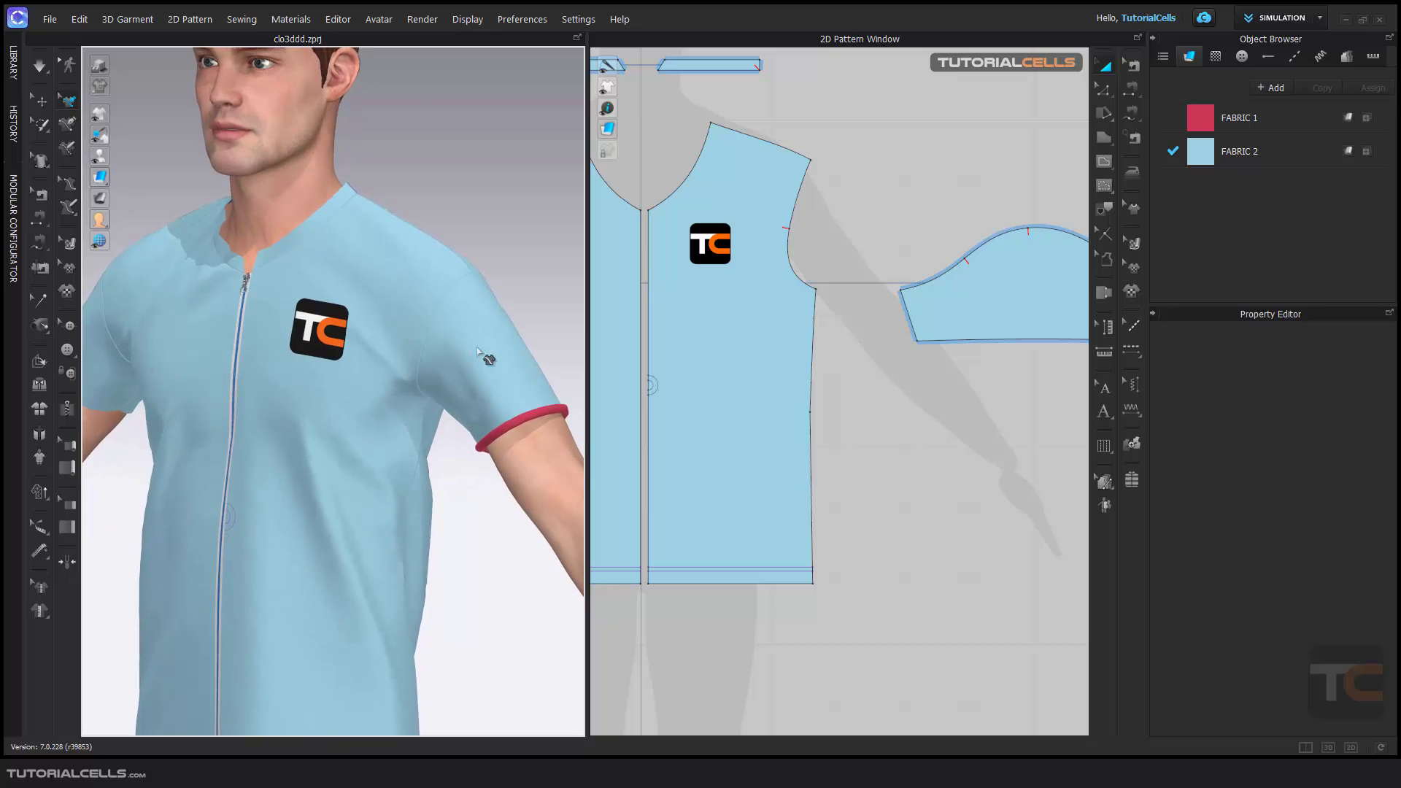
scroll(467, 351, up, 3)
scroll(780, 380, down, 5)
scroll(901, 369, up, 4)
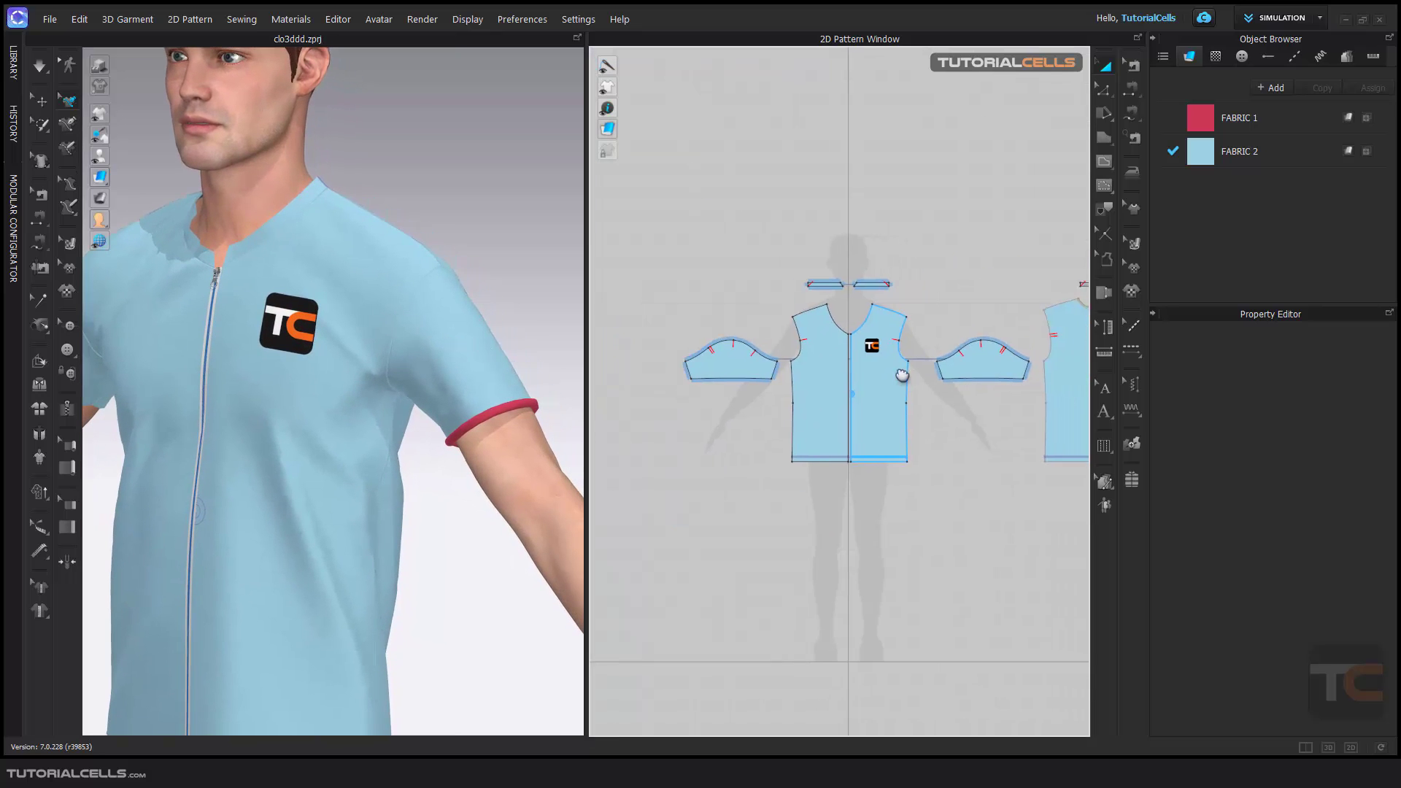
scroll(921, 362, up, 3)
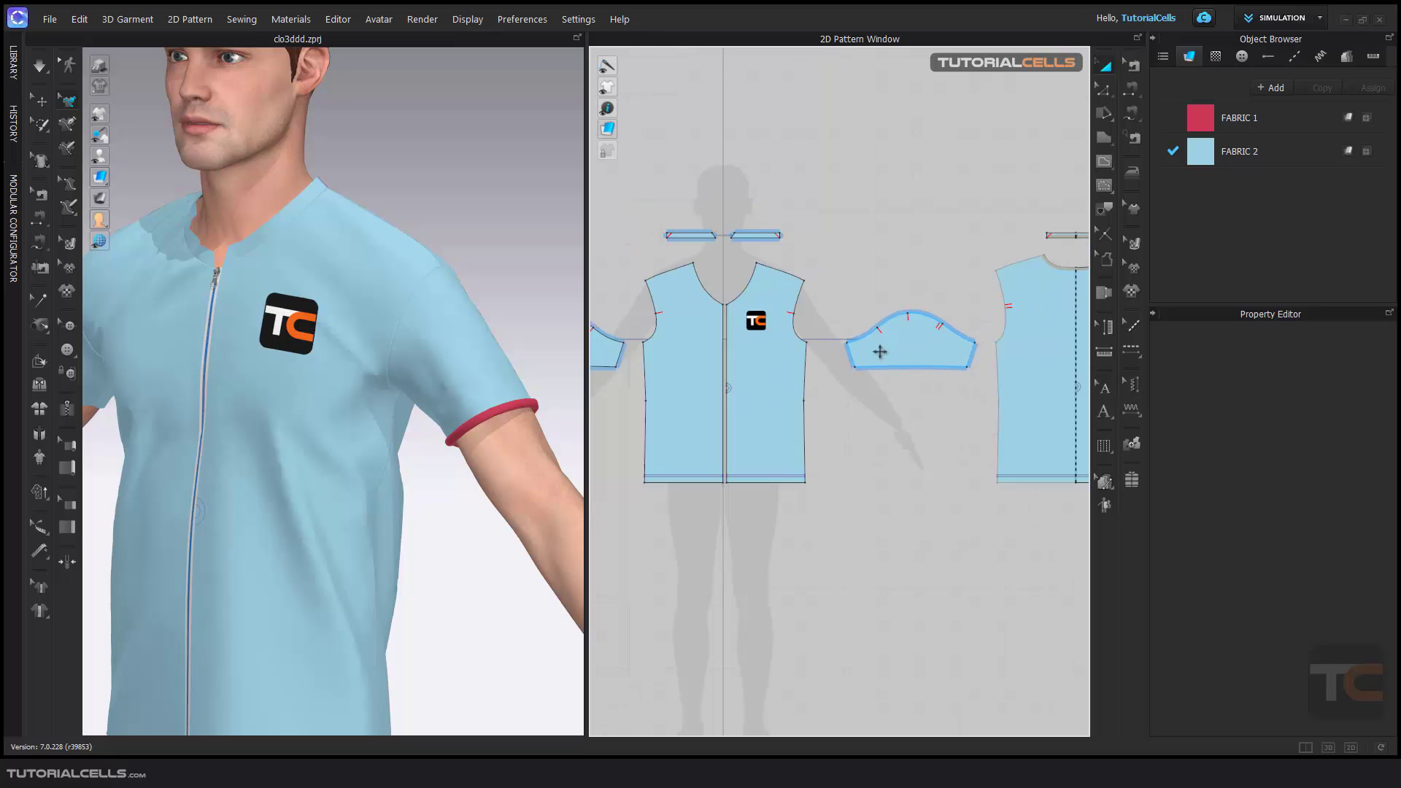
drag(902, 355, 883, 349)
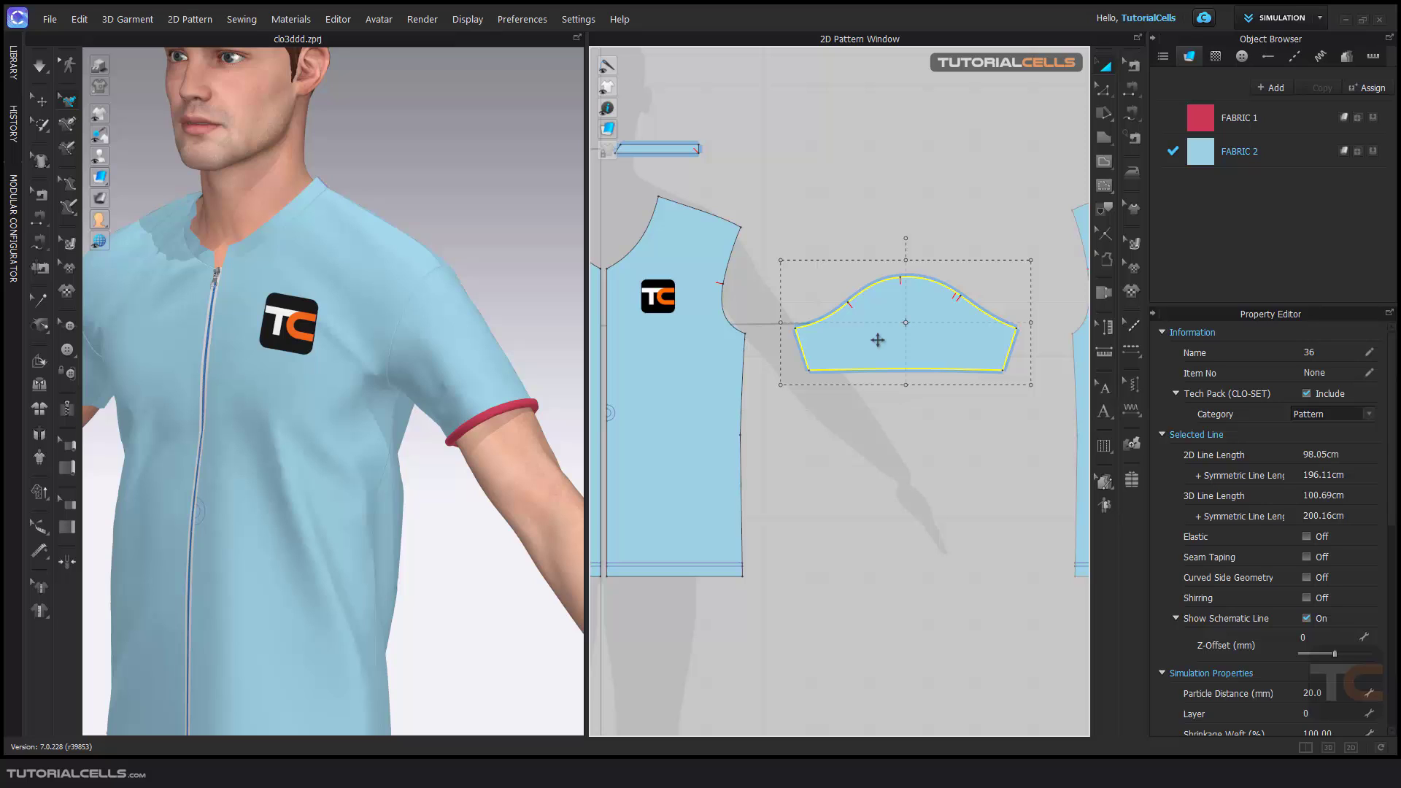
drag(875, 337, 863, 161)
right_drag(747, 261, 788, 366)
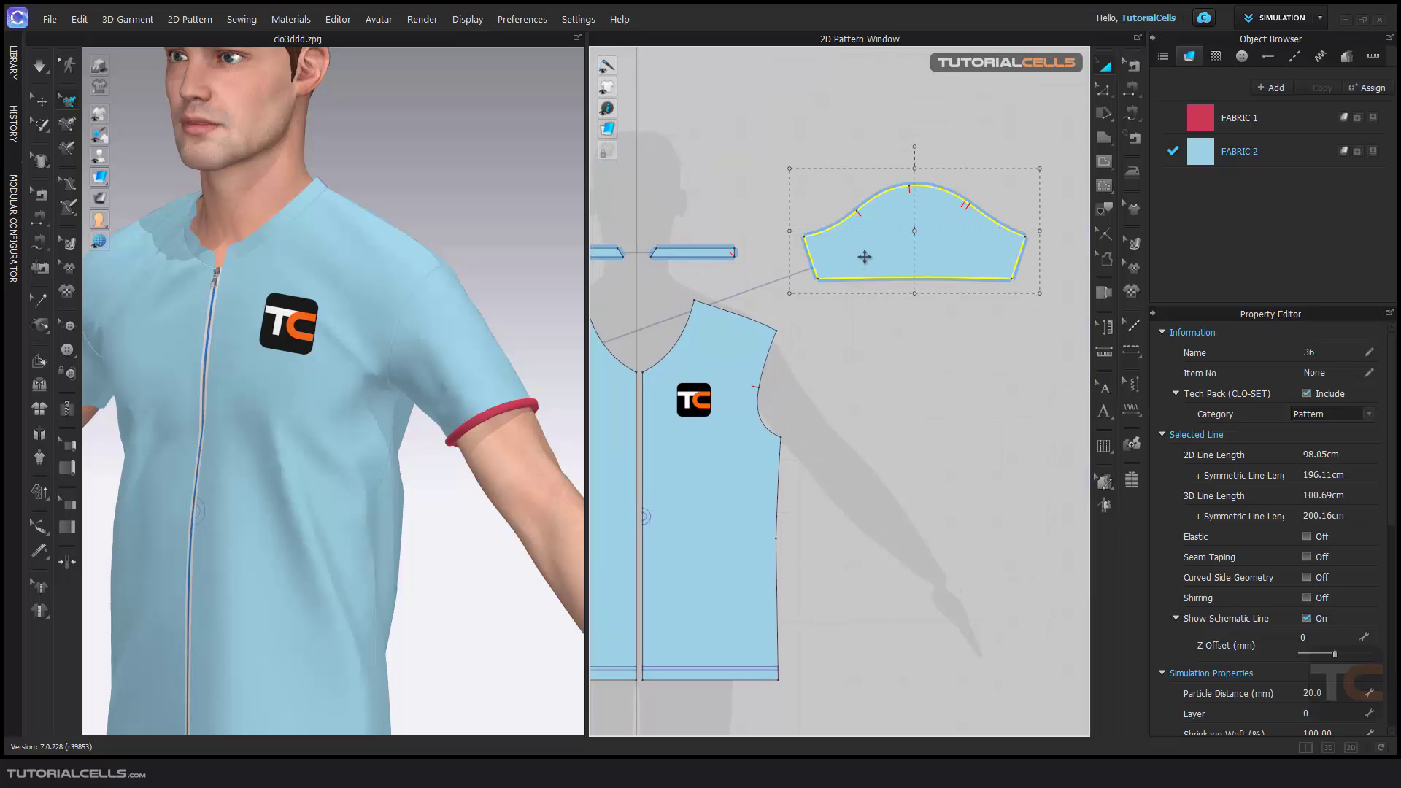
drag(863, 256, 868, 245)
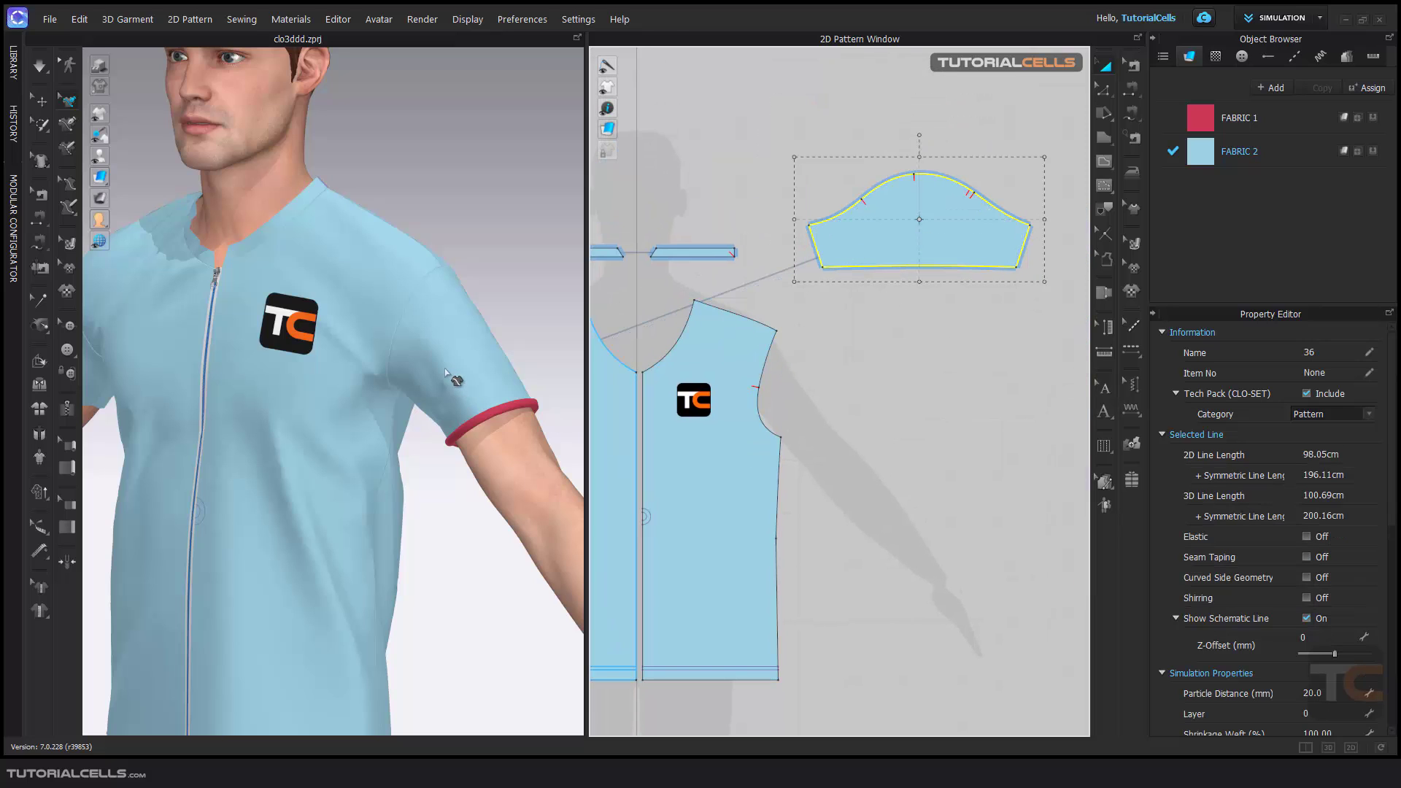
Select the old sleeve on the avatar, pull it off the arm and delete it.
scroll(494, 350, down, 3)
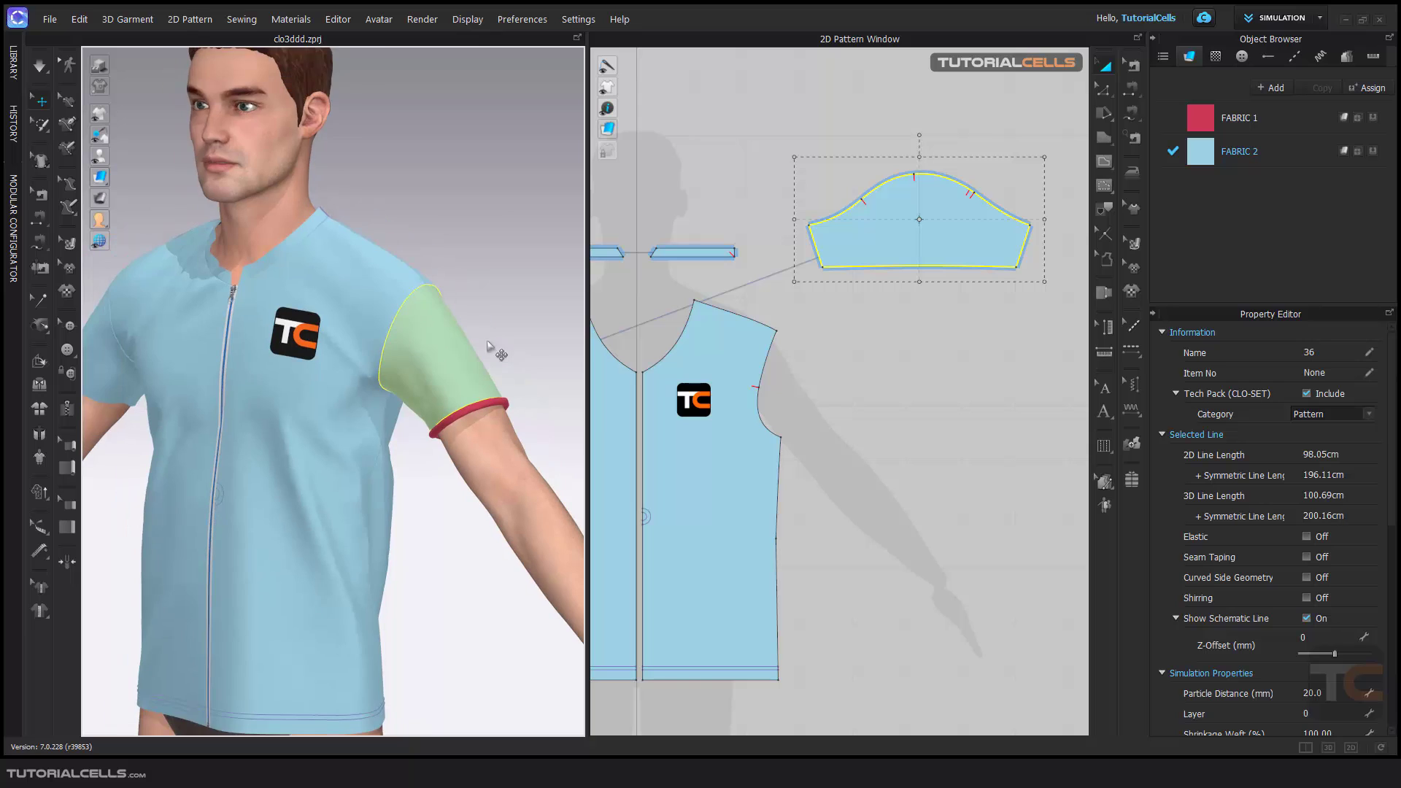
click(424, 390)
drag(422, 387, 504, 305)
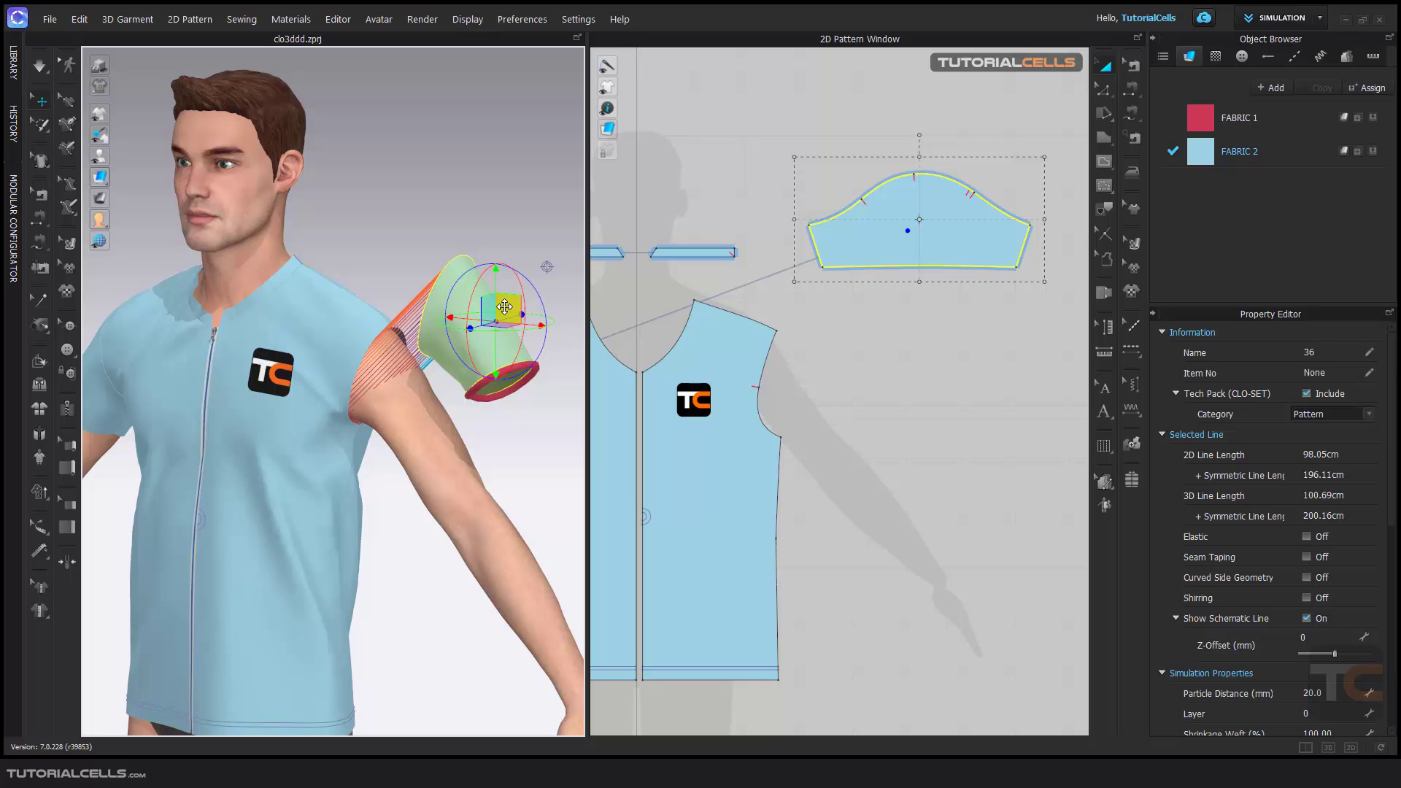
key(Delete)
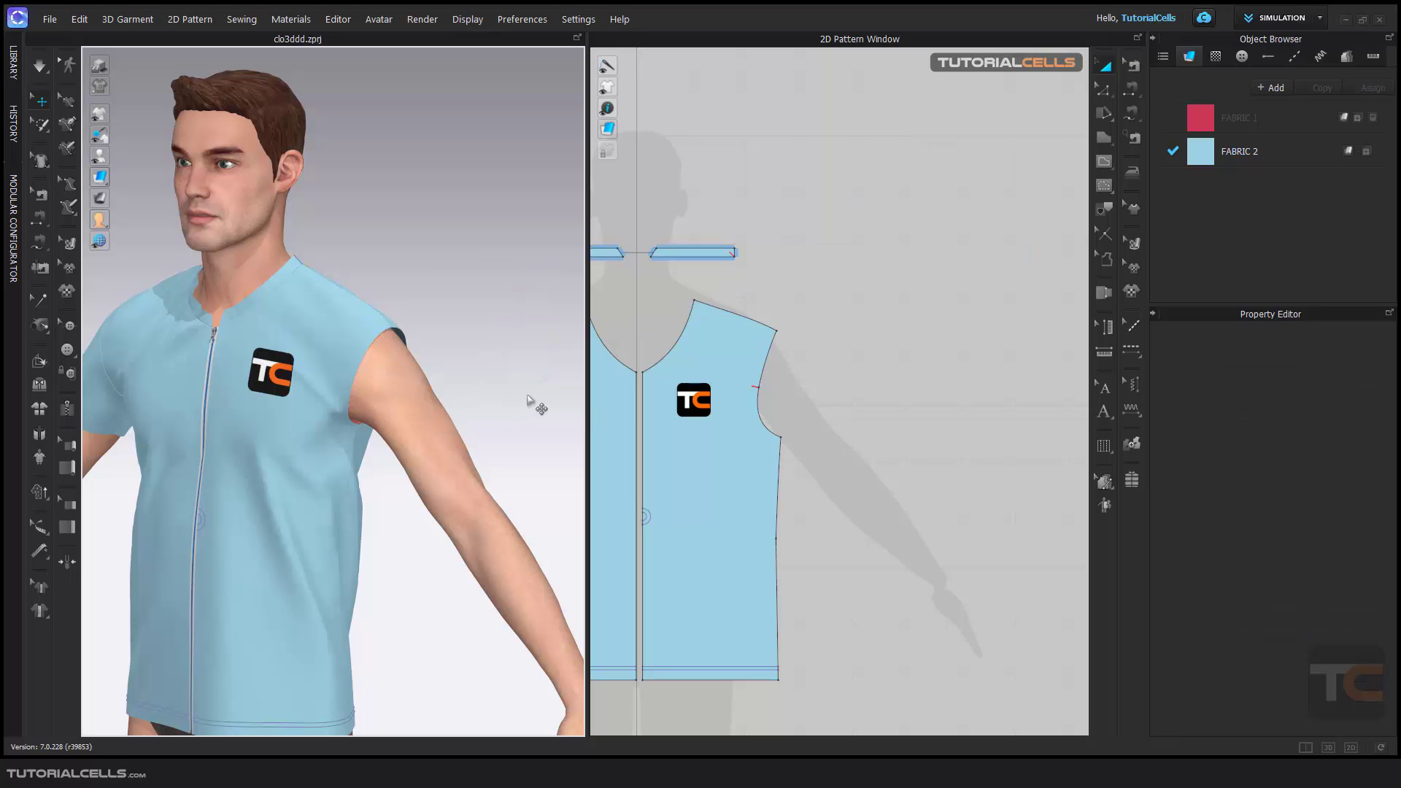
scroll(757, 397, down, 5)
scroll(754, 407, up, 5)
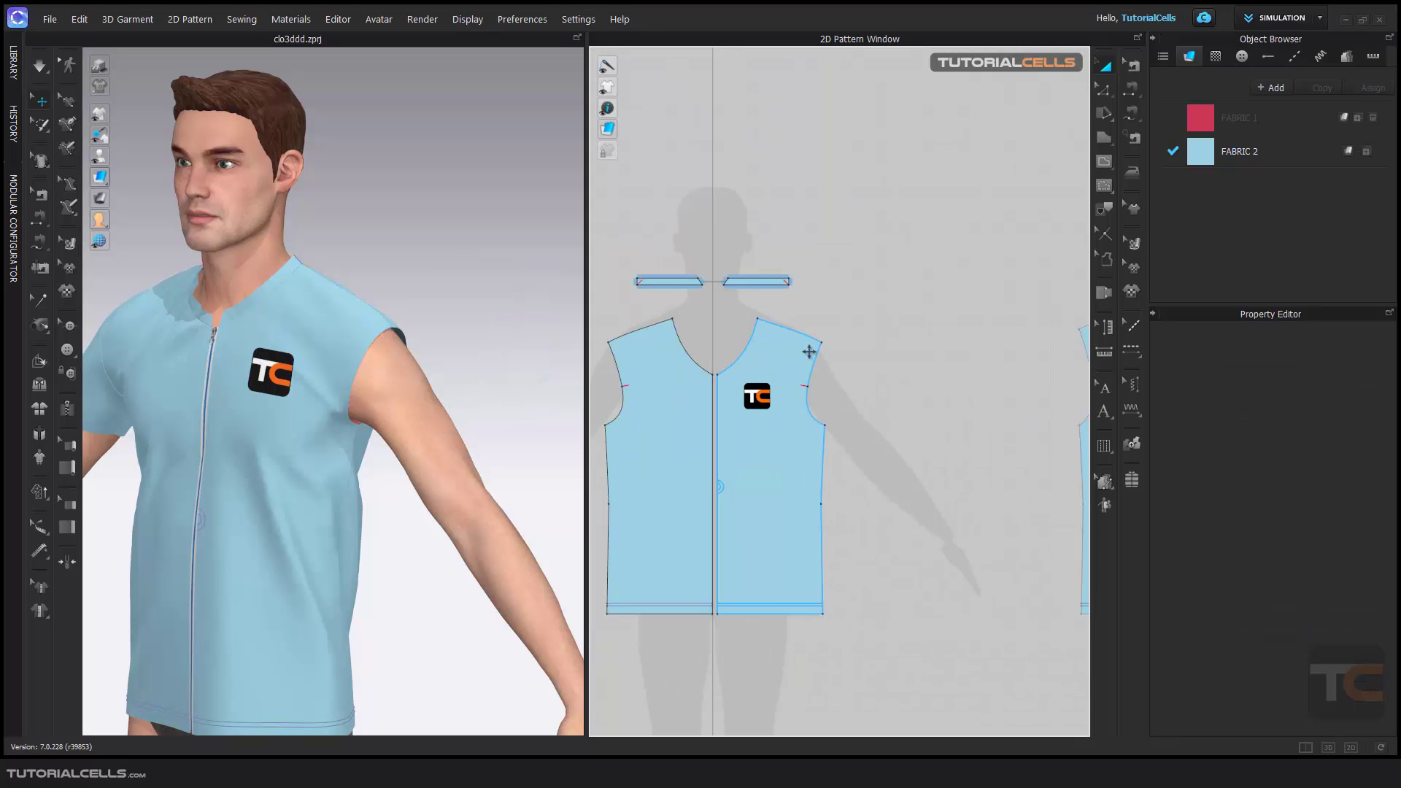
Draw a rectangular panel beside the front armhole with the Rectangle tool.
click(1097, 148)
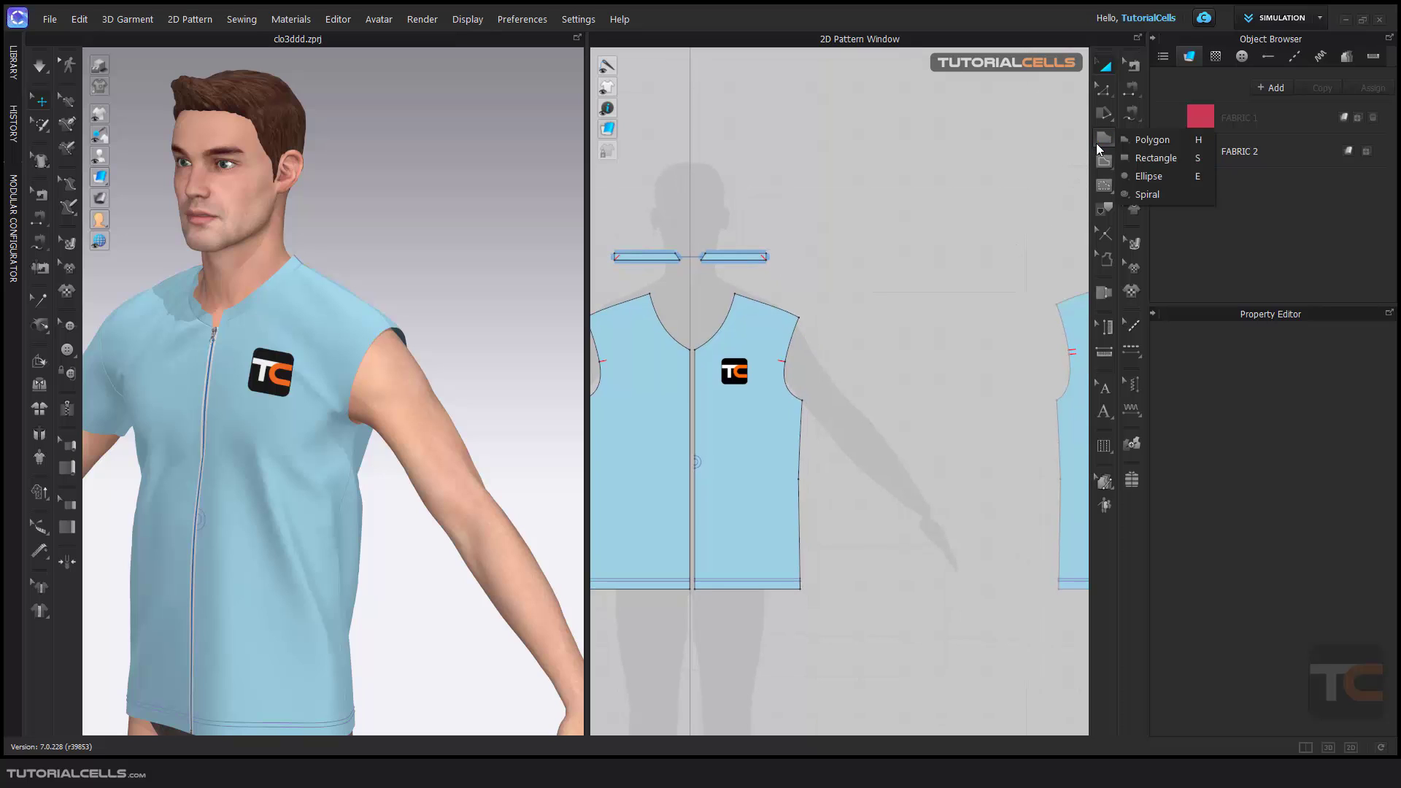
click(1149, 154)
drag(782, 289, 914, 423)
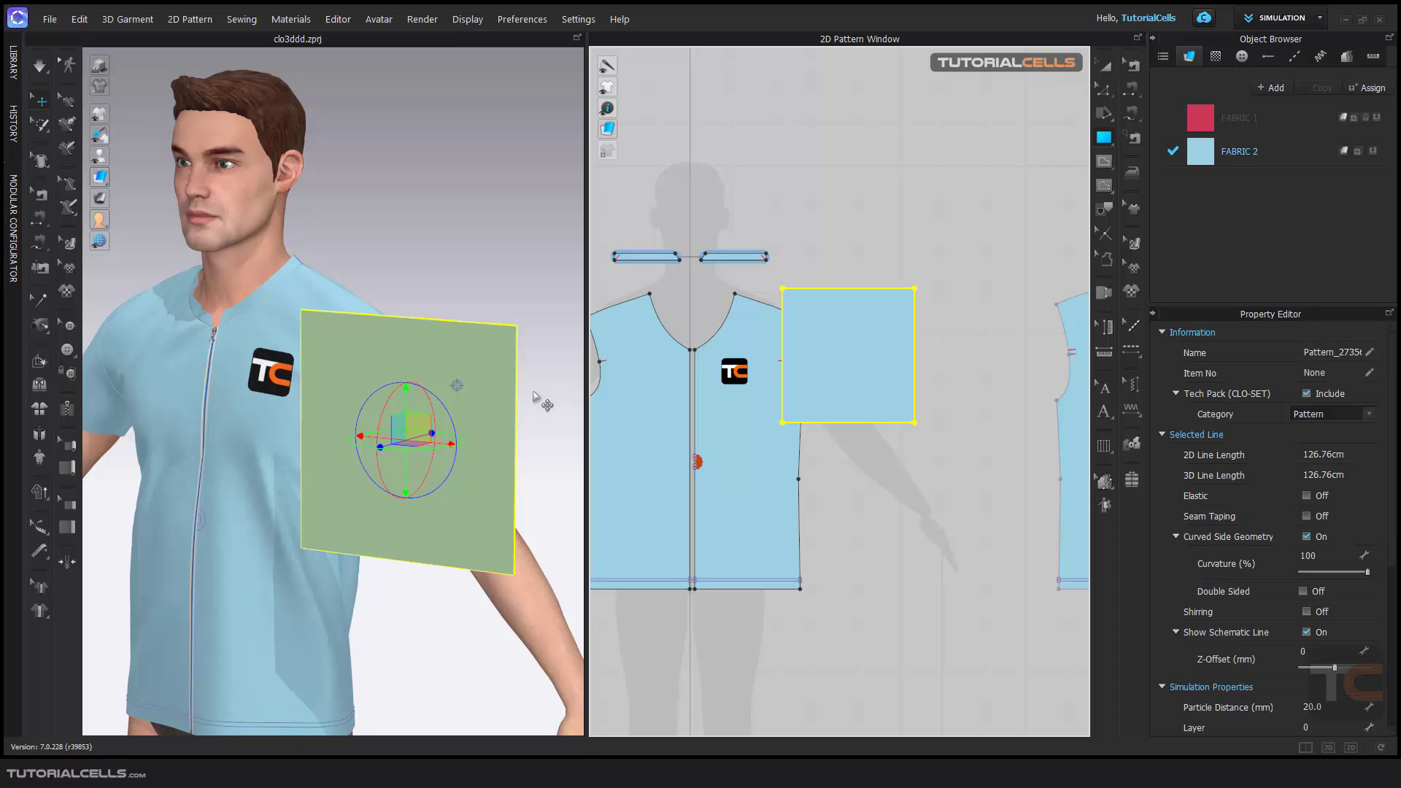
Orbit to the shirt's front-left and turn on Show Arrangement Points.
right_drag(499, 399, 488, 427)
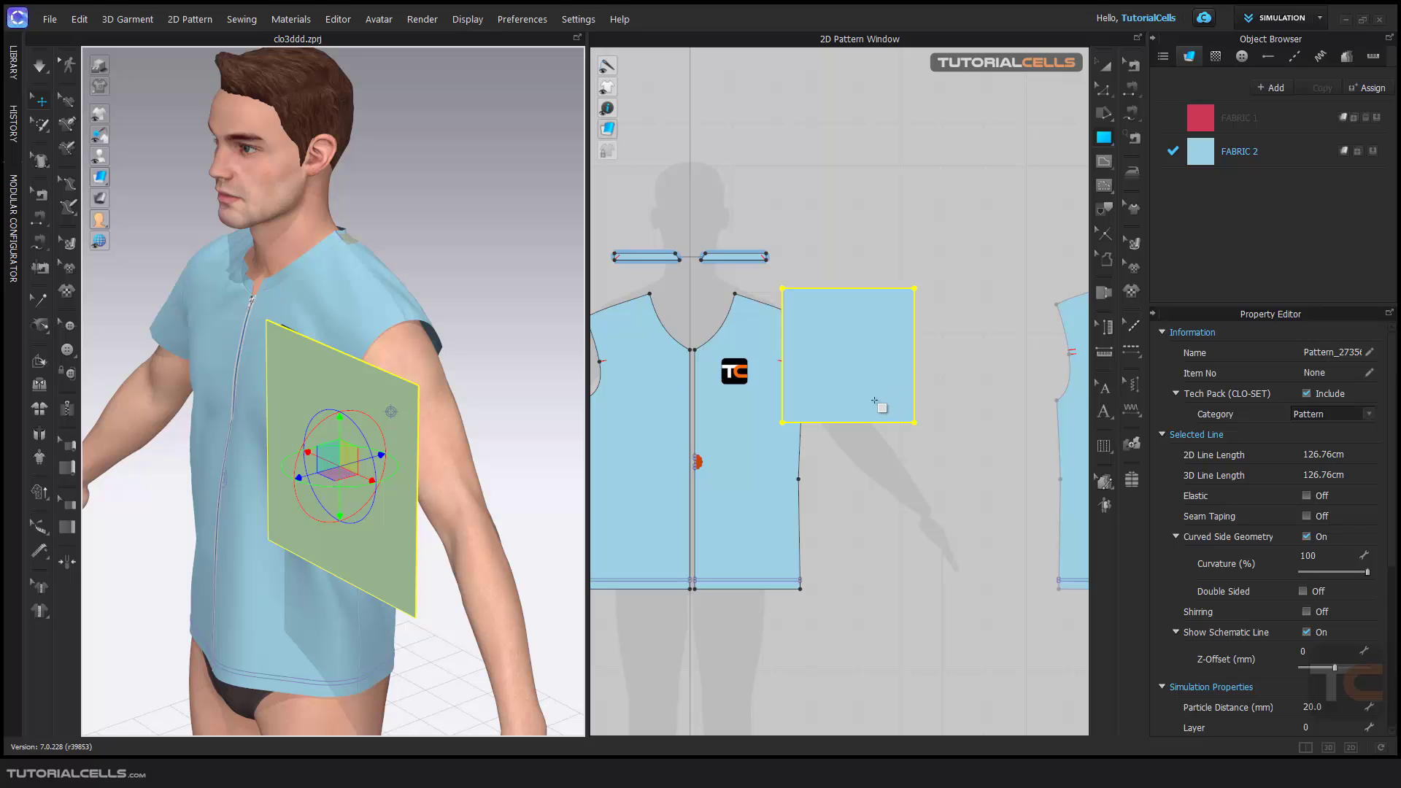
right_drag(380, 415, 270, 361)
mouse_move(116, 170)
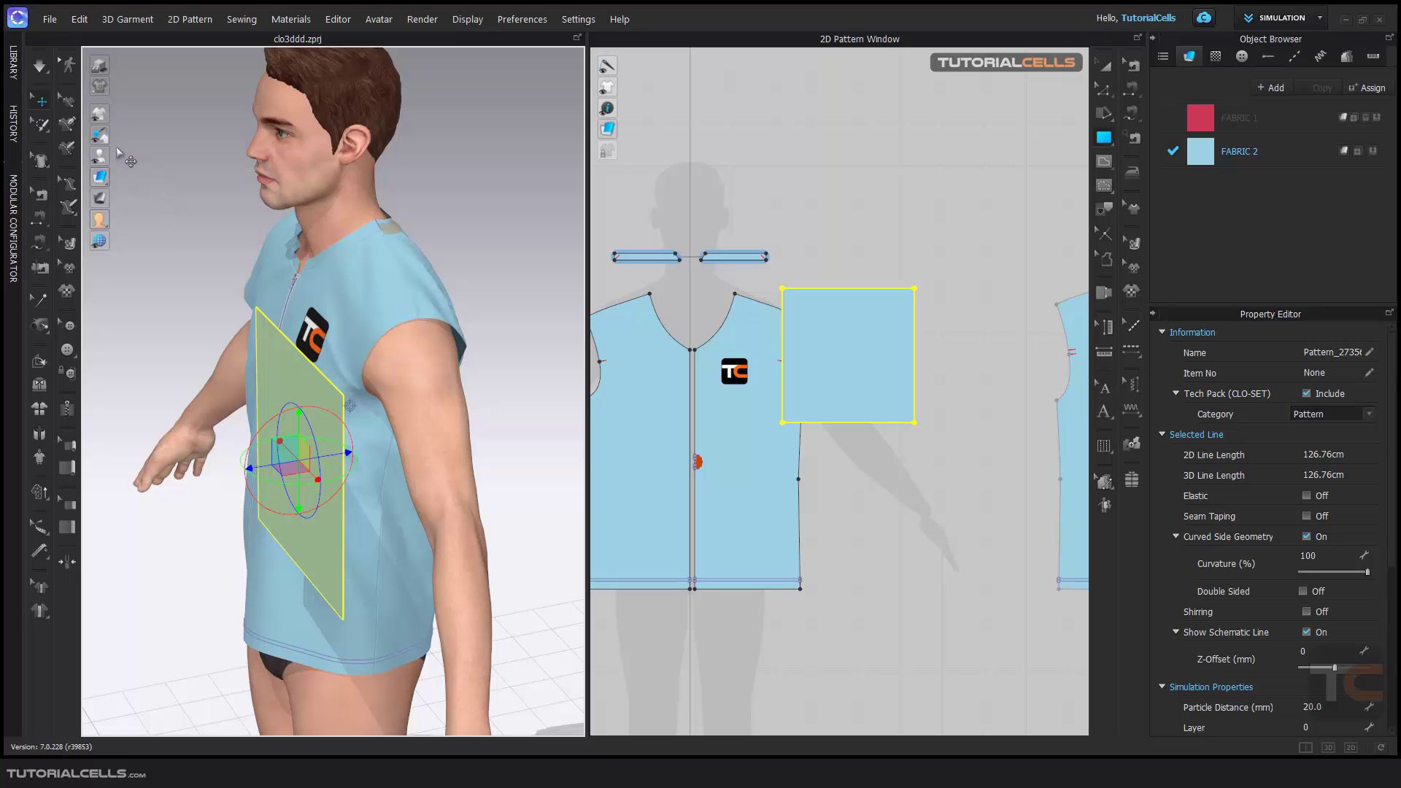
click(142, 156)
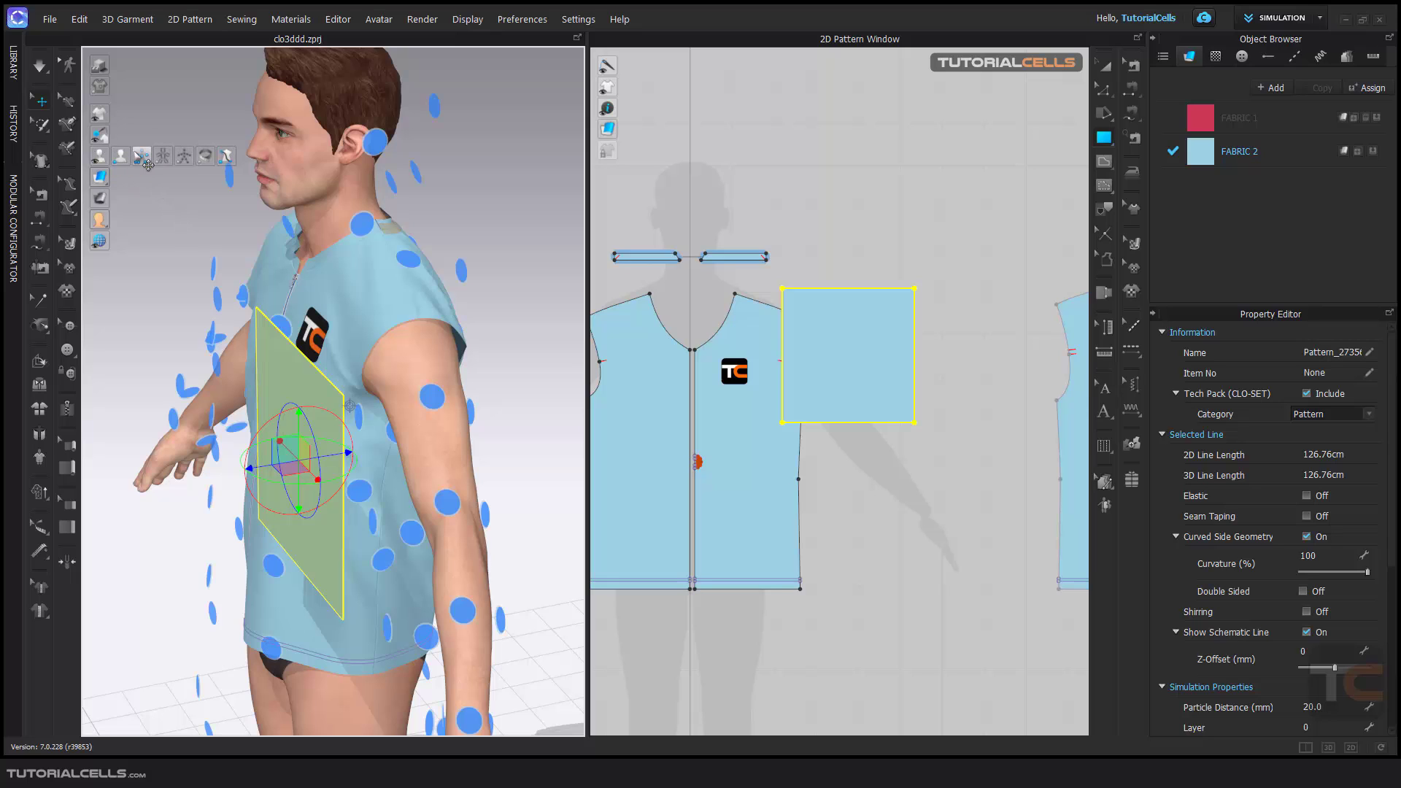
Place the square panel on the Arm_Outside_1_L point so it wraps the upper arm.
click(433, 396)
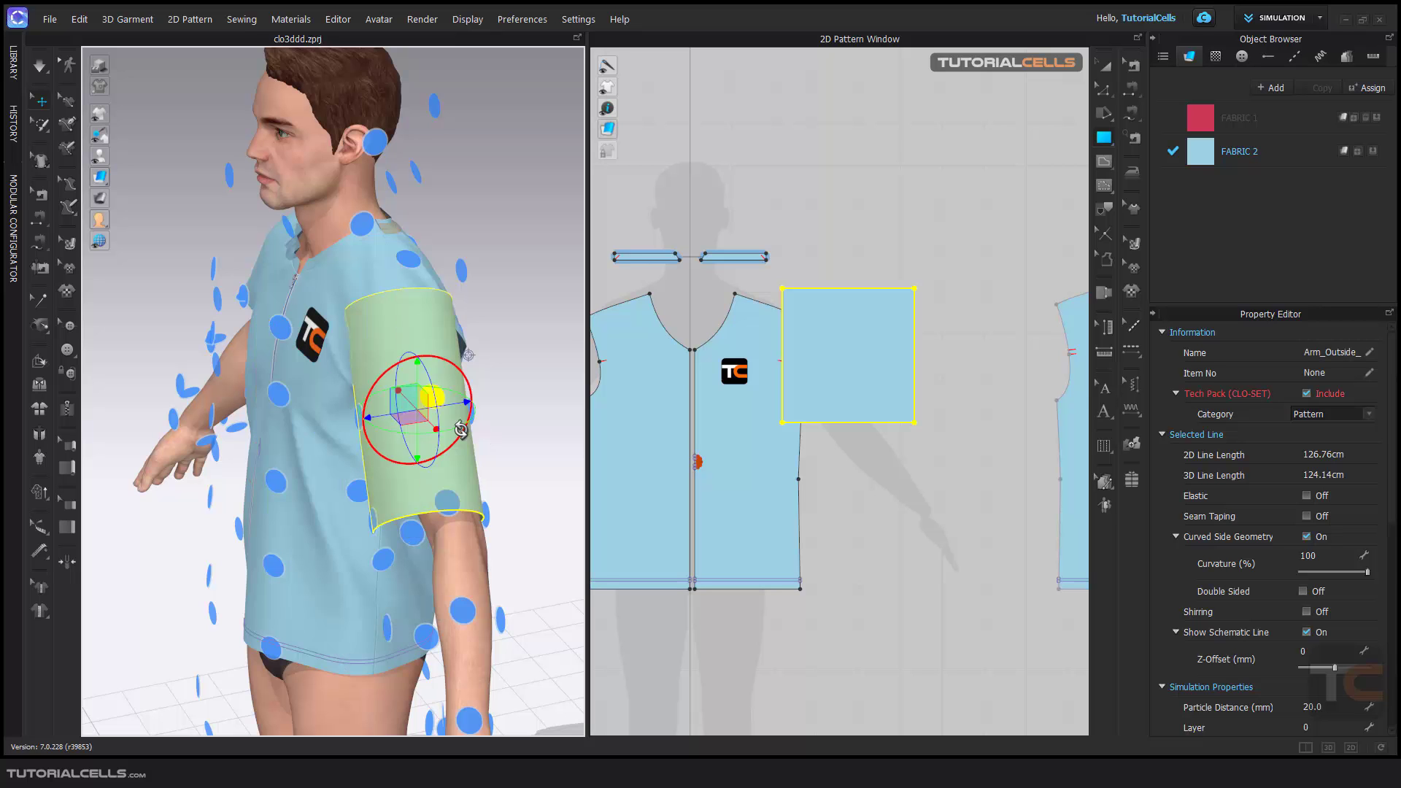
right_drag(461, 430, 471, 306)
drag(470, 304, 491, 350)
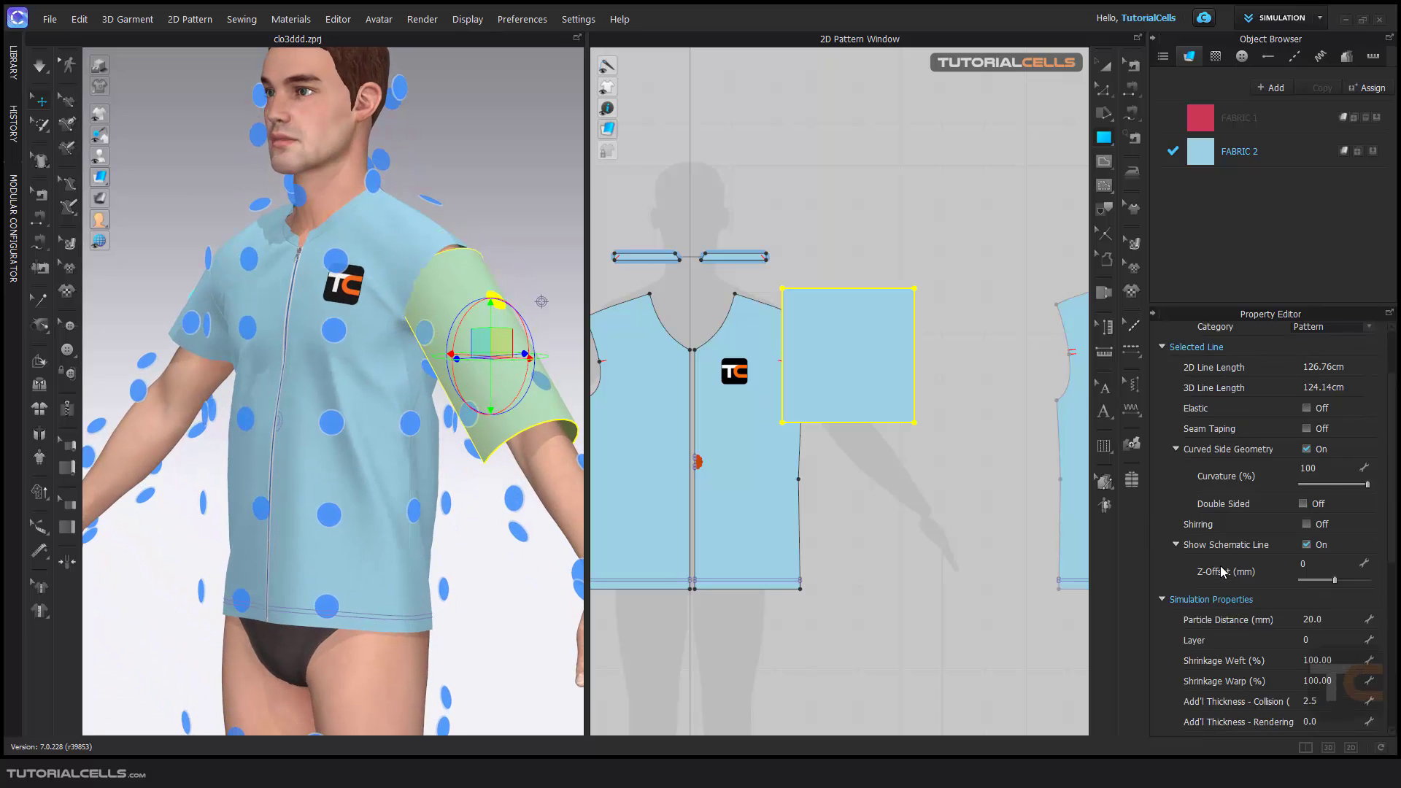
scroll(1220, 566, down, 5)
scroll(1223, 571, up, 5)
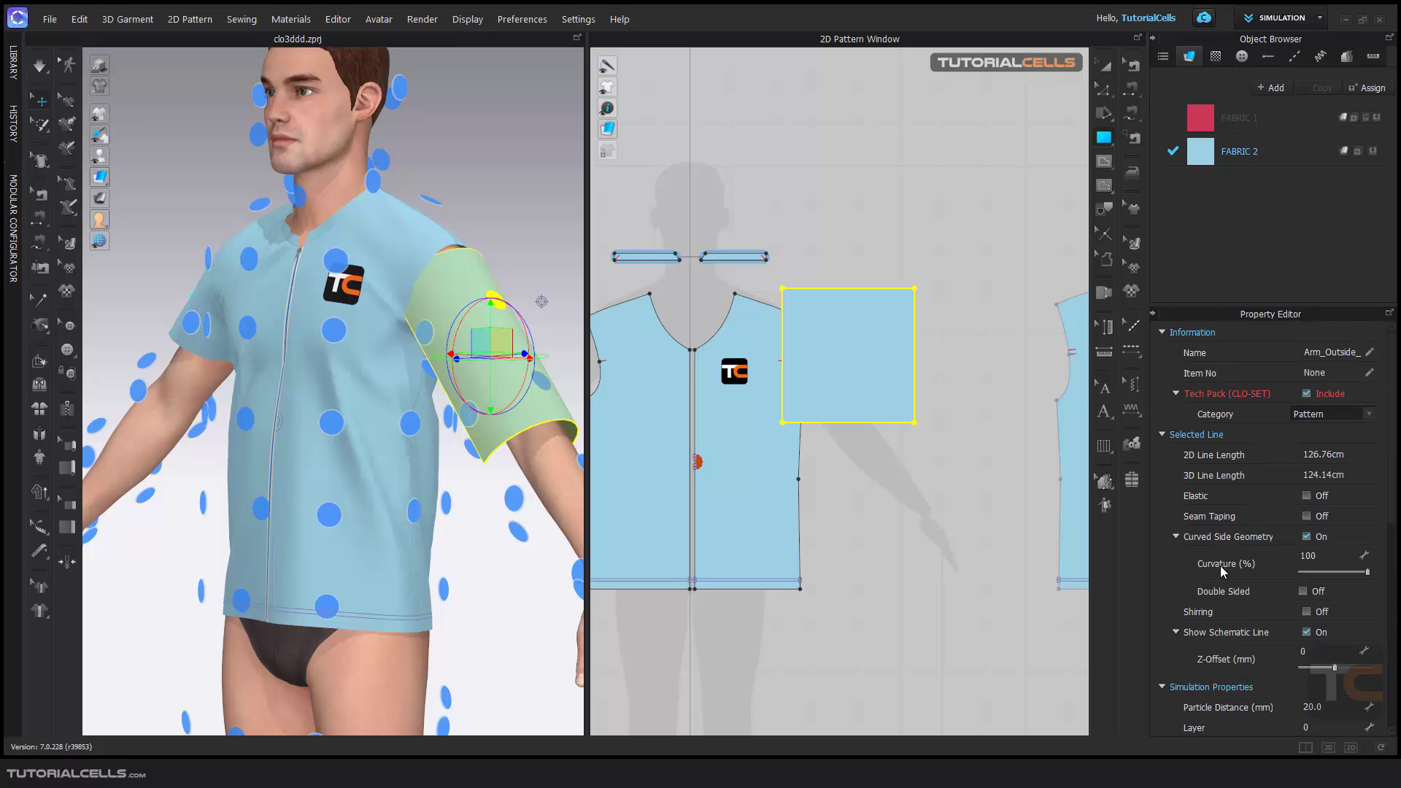
scroll(1220, 566, down, 3)
scroll(1224, 572, down, 3)
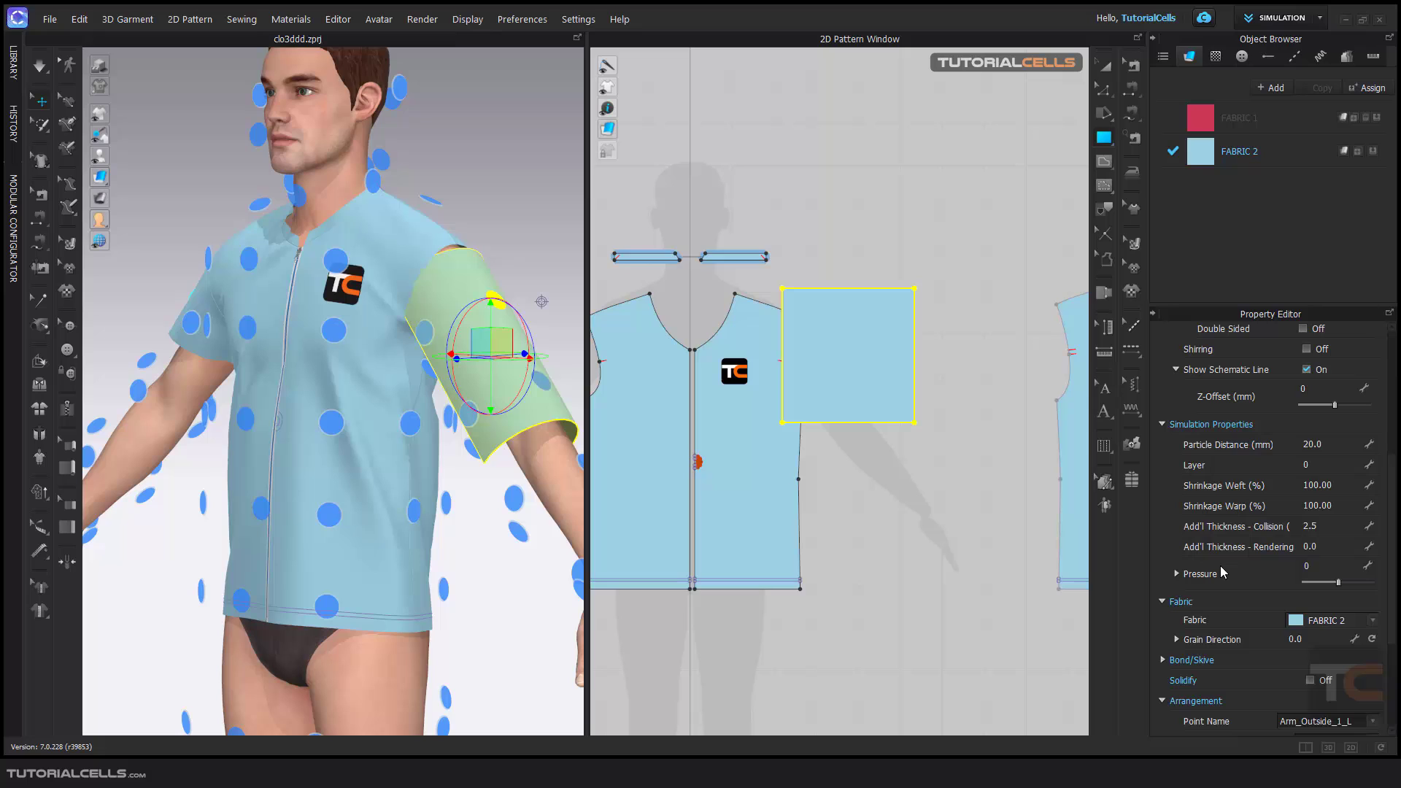
scroll(1223, 571, down, 4)
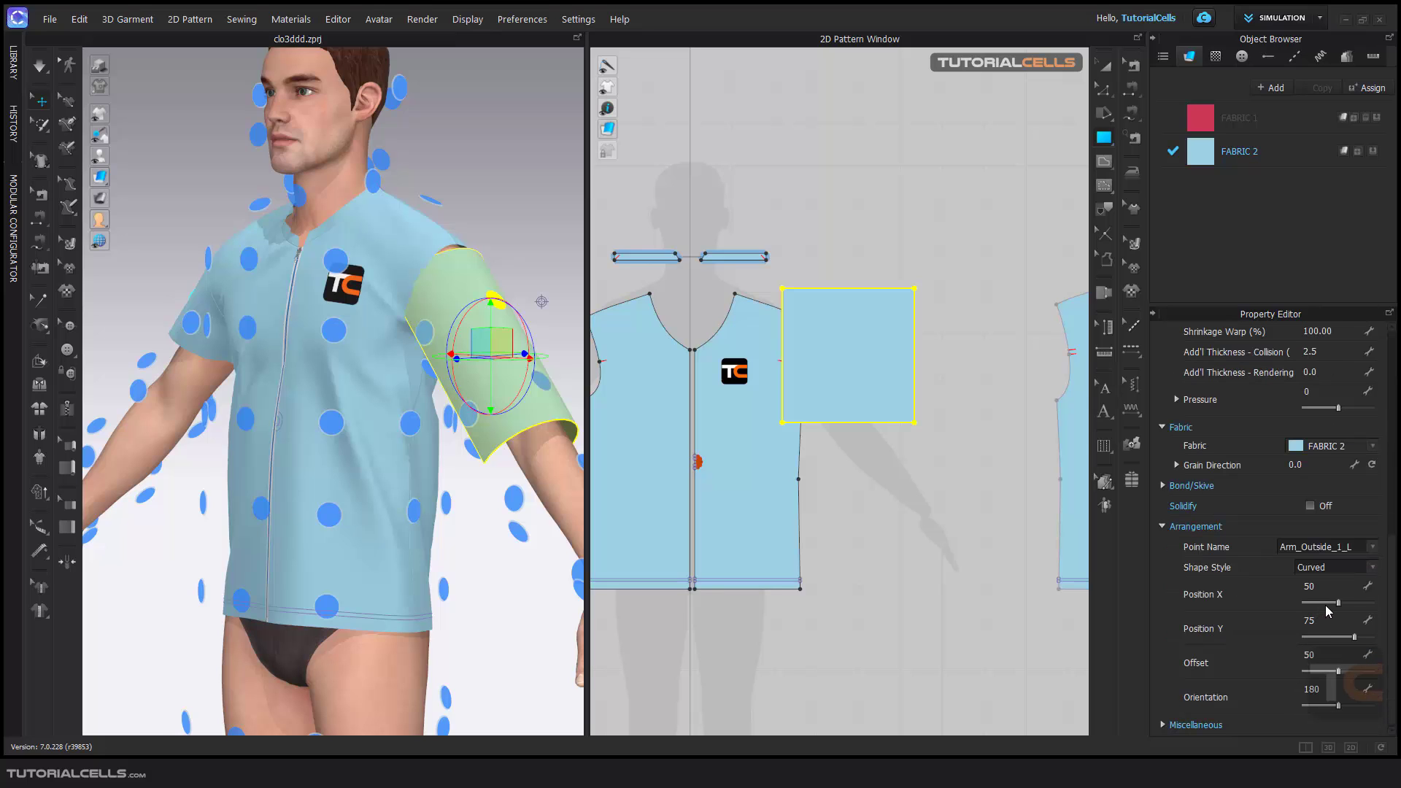
Set the arrangement offset to 38, reposition the sleeve, and hide arrangement points.
drag(1338, 677, 1331, 678)
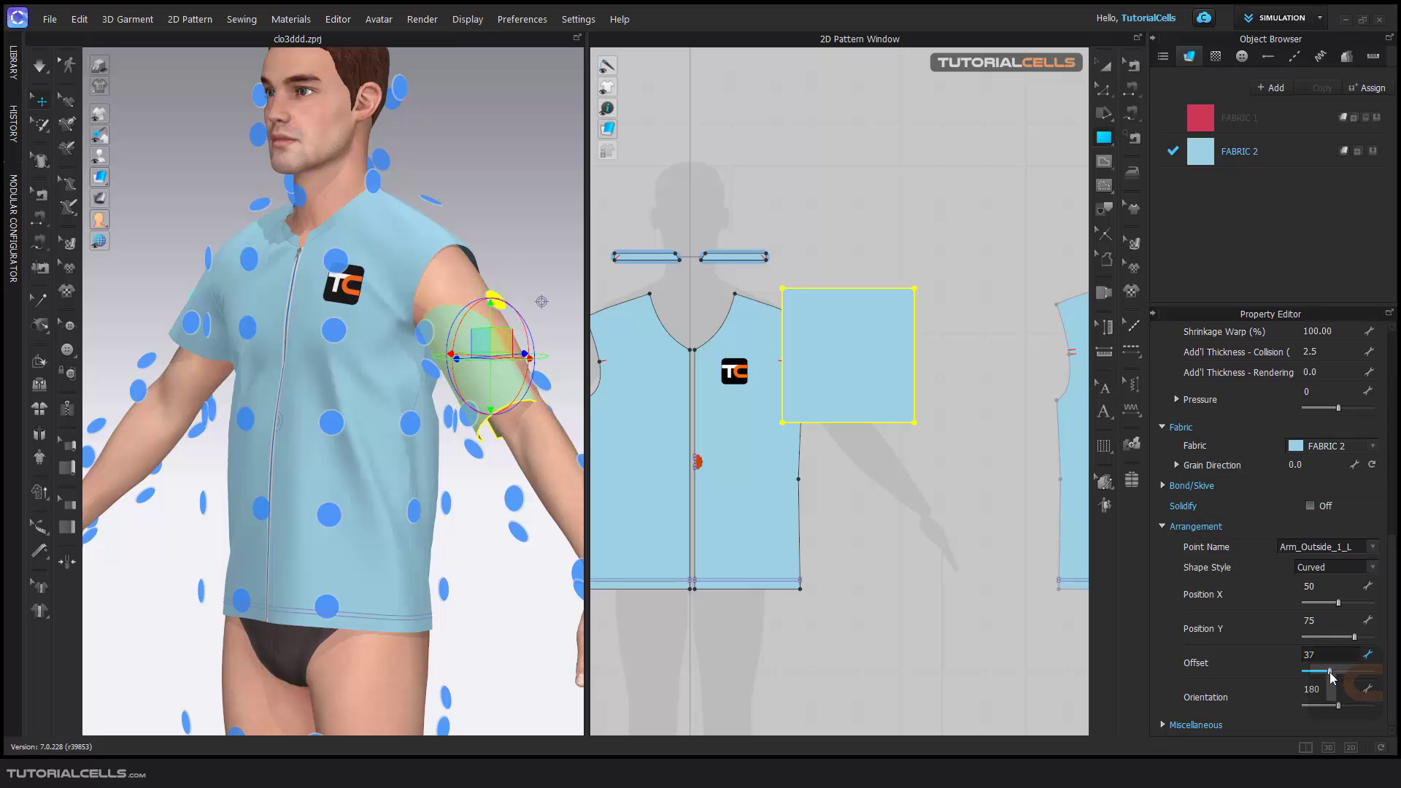
mouse_move(503, 346)
mouse_down()
mouse_move(532, 373)
mouse_move(506, 360)
mouse_up()
right_drag(506, 360, 432, 321)
click(419, 310)
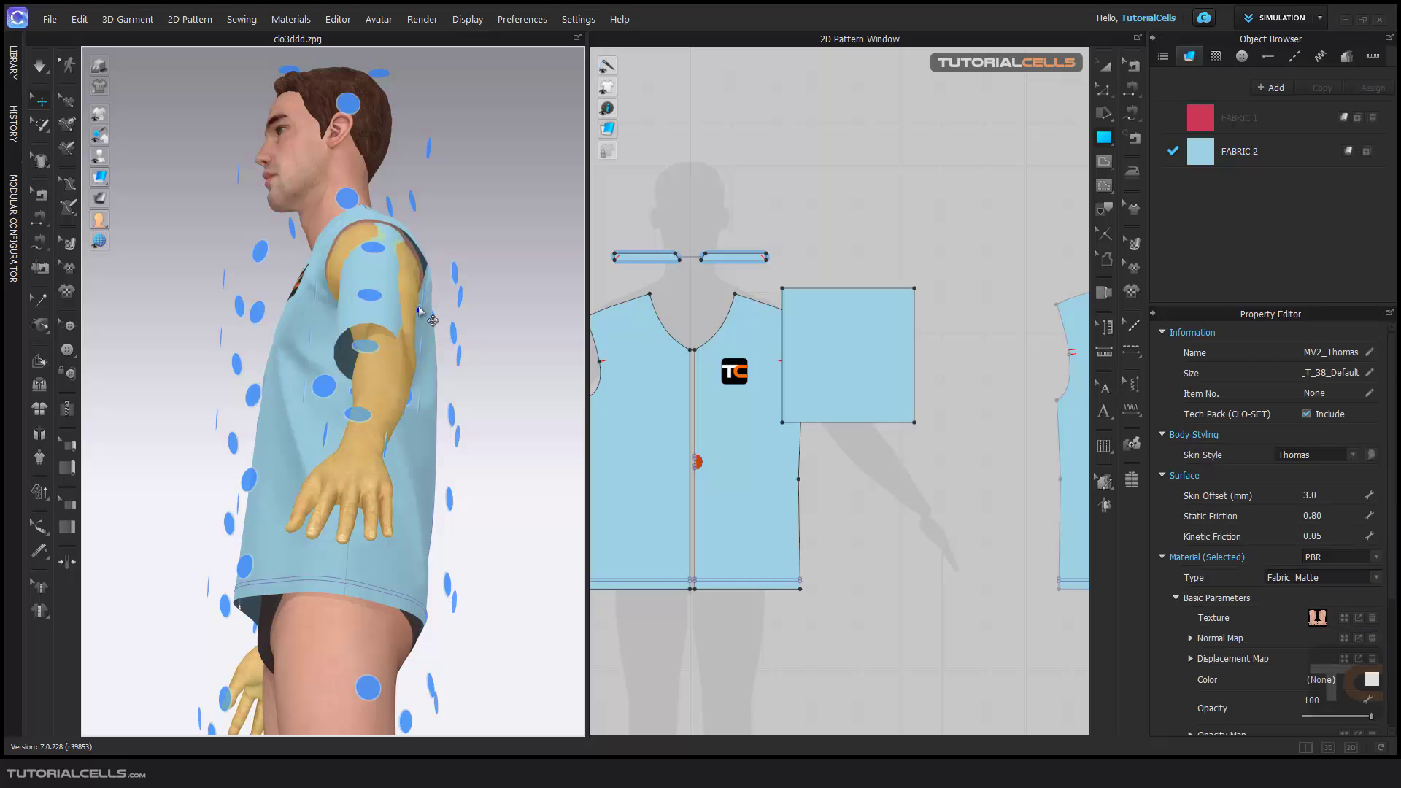
click(400, 314)
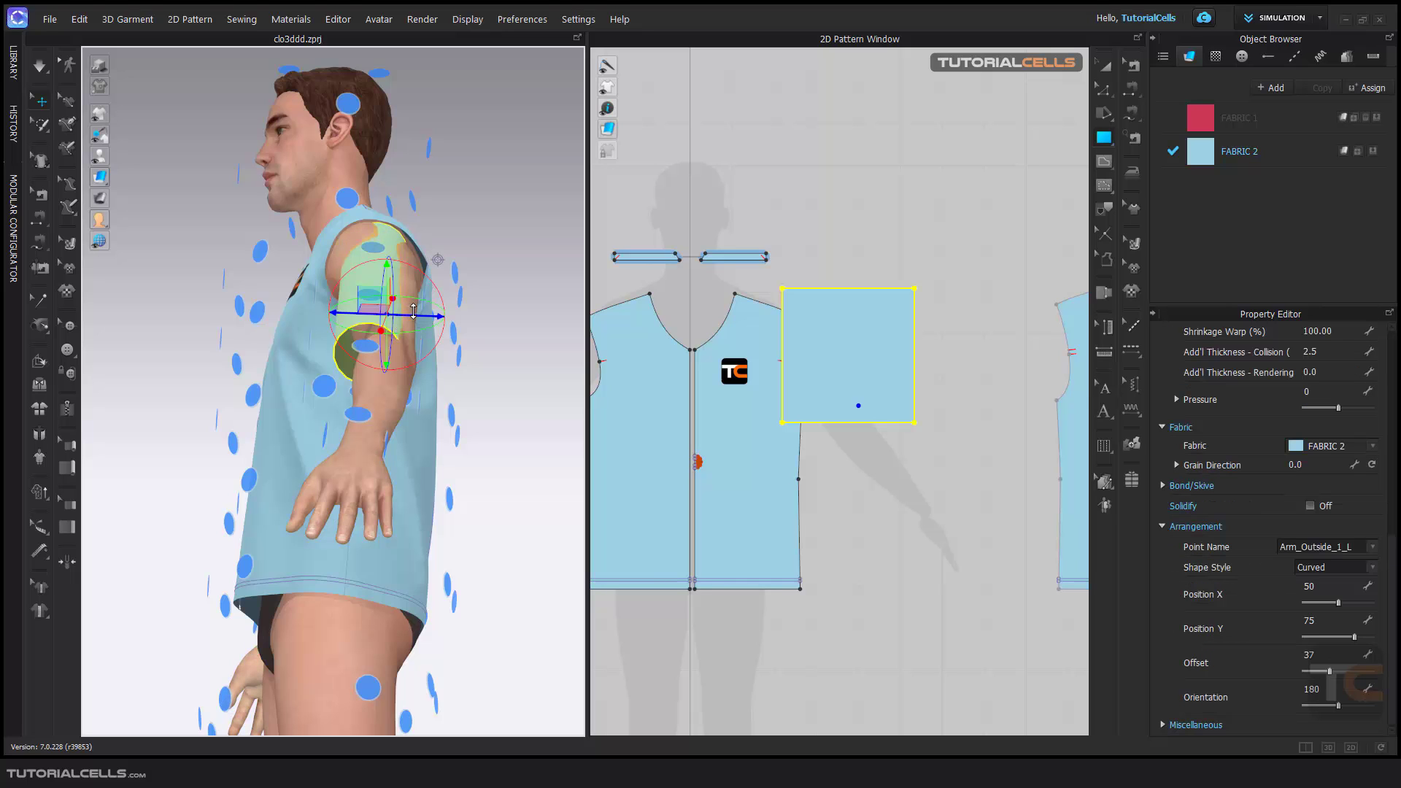
drag(426, 319, 426, 312)
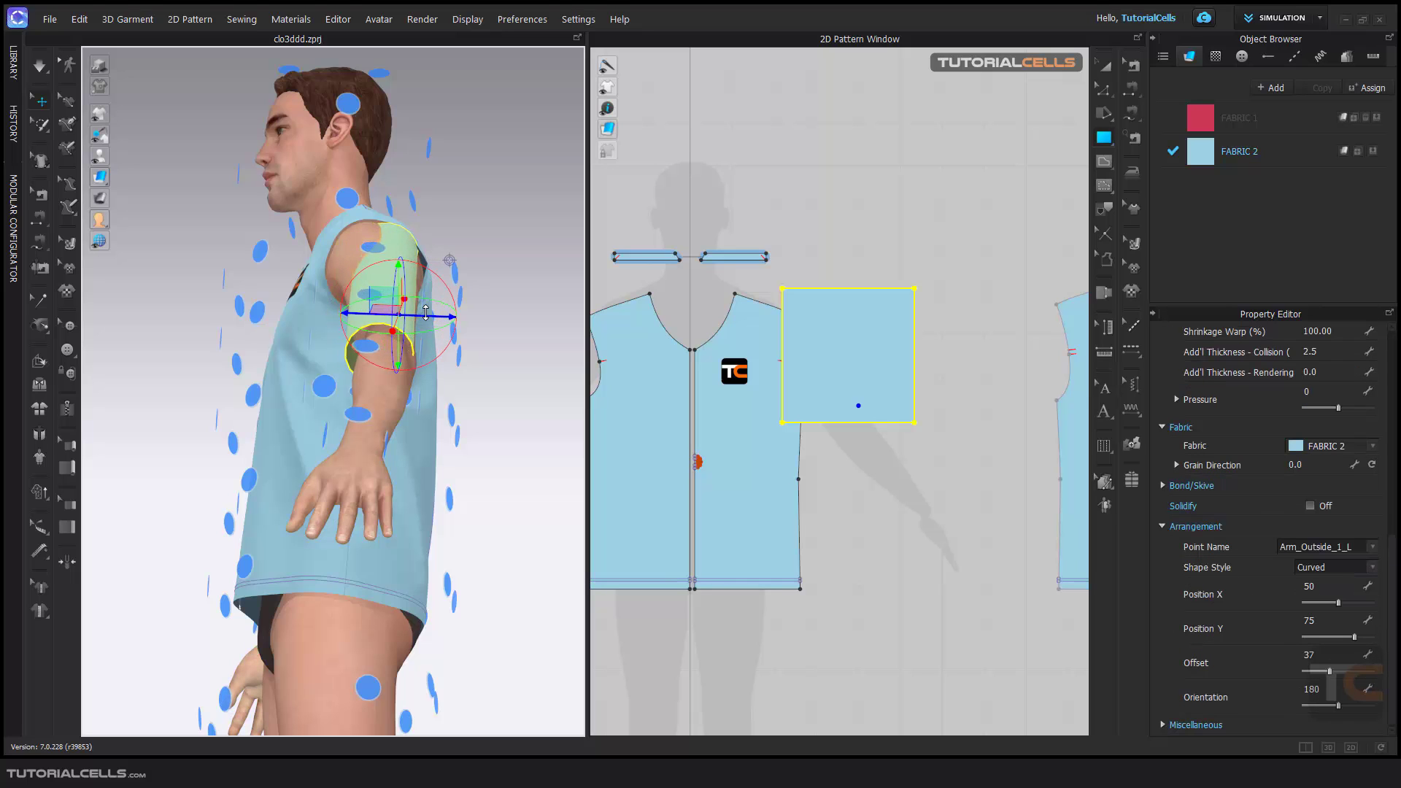
click(107, 175)
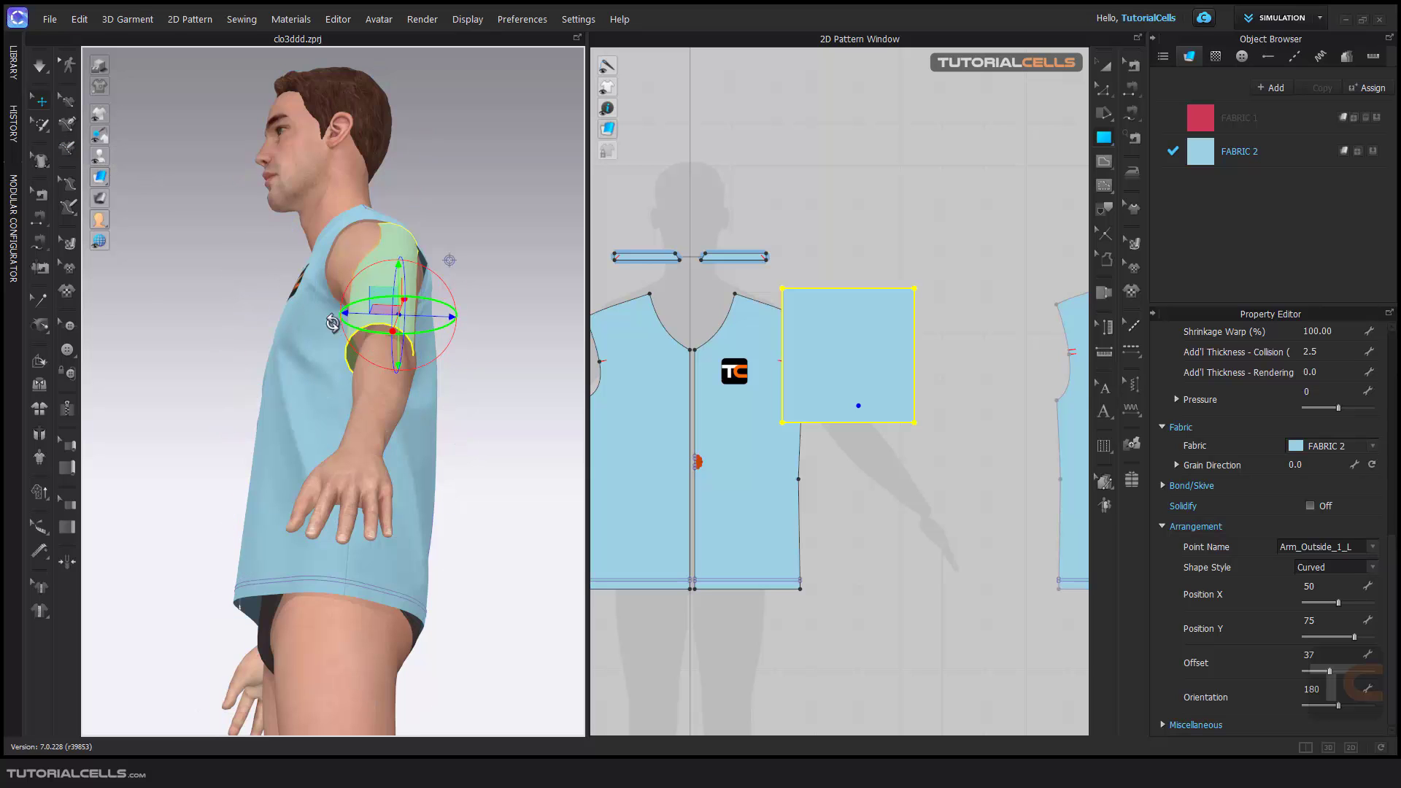
Fine-tune the arrangement offset and move the sleeve up until its top reaches the armhole.
right_drag(333, 322, 463, 392)
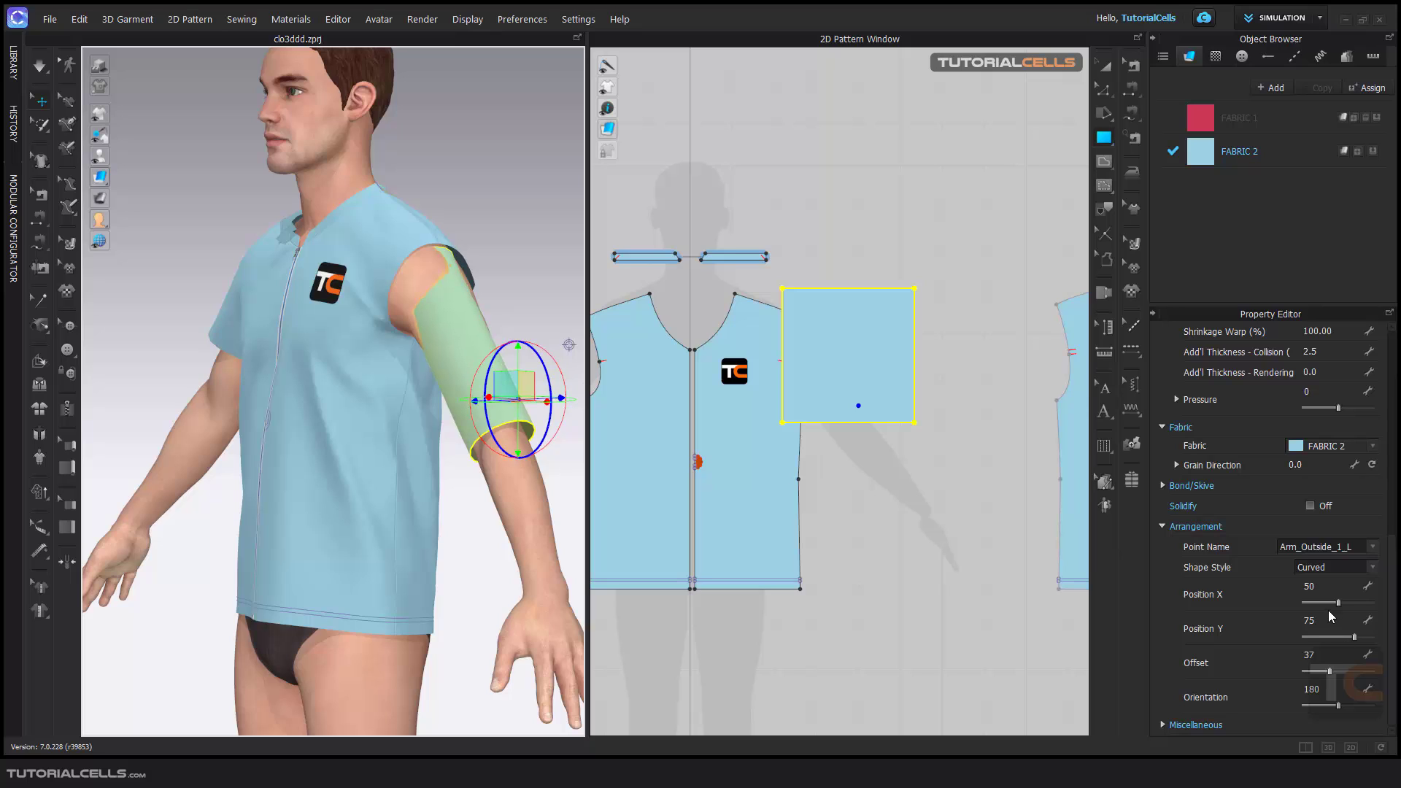
drag(1330, 675, 1332, 677)
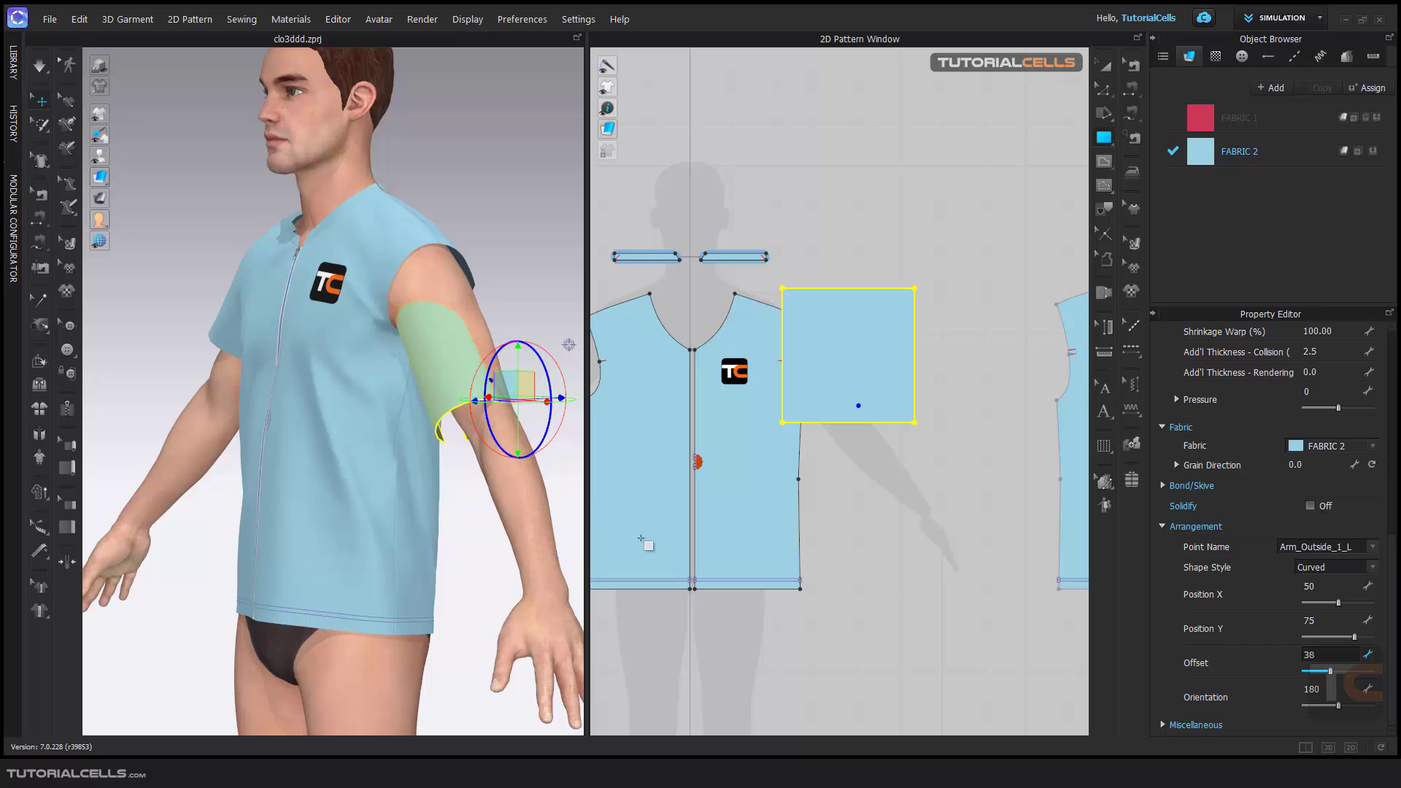
right_drag(511, 424, 556, 388)
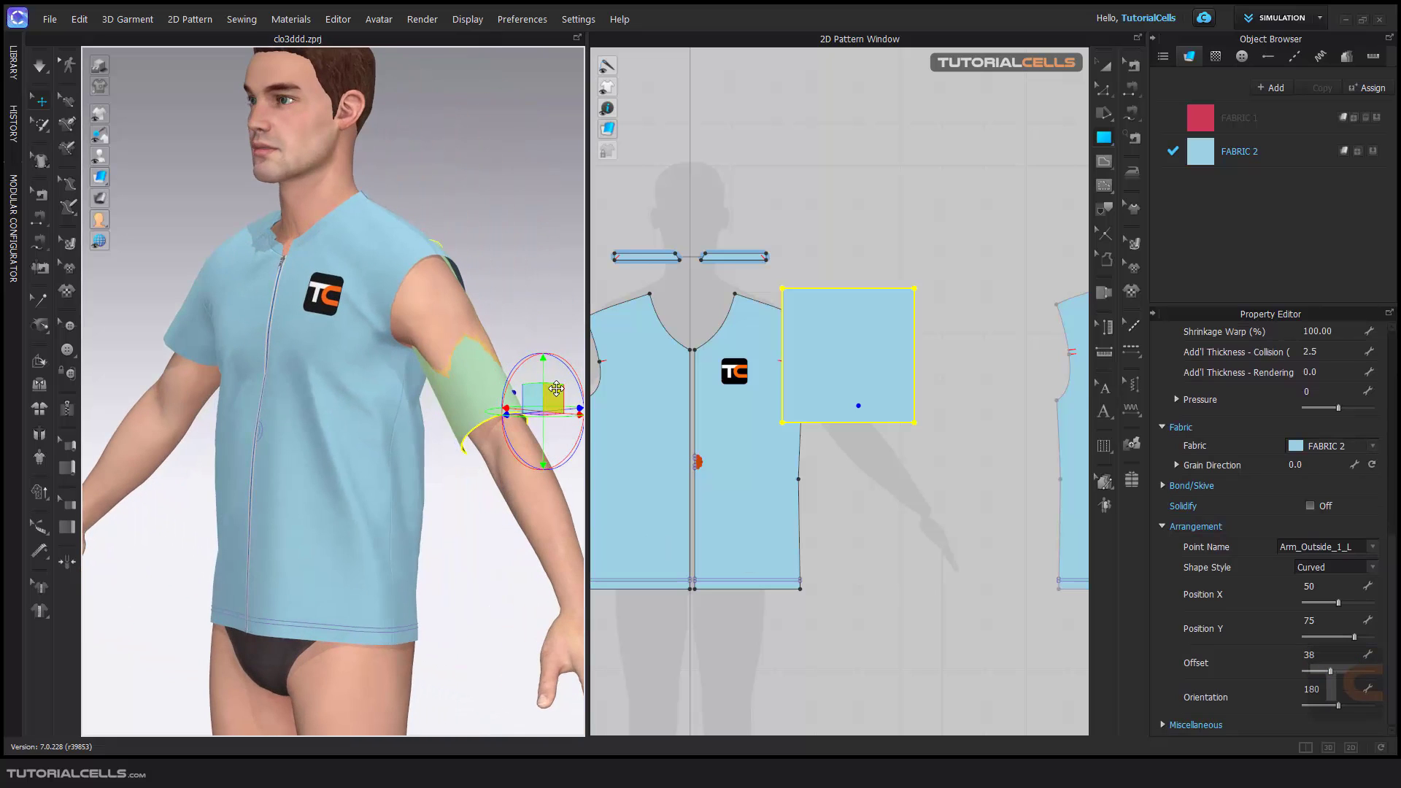
drag(564, 373, 562, 376)
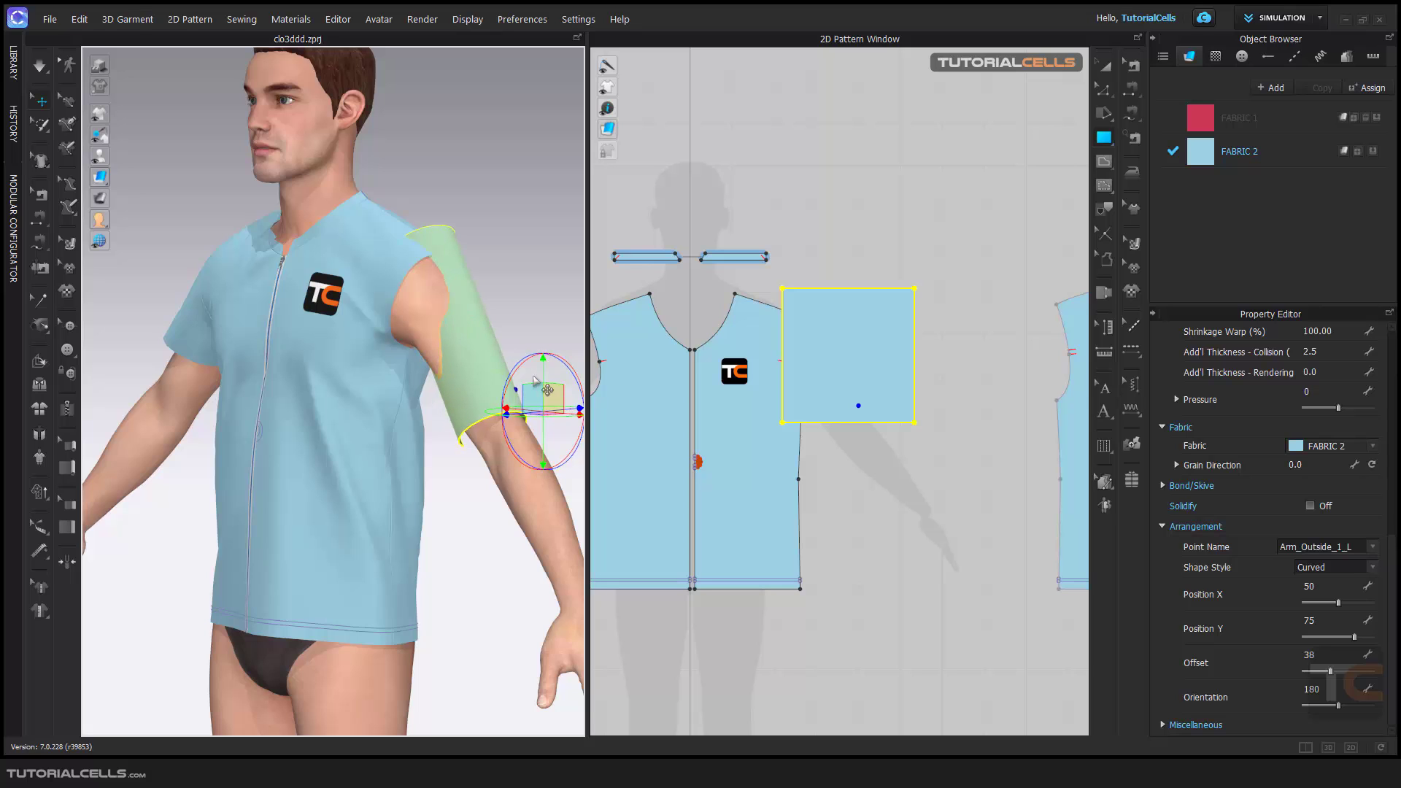
right_drag(536, 379, 485, 381)
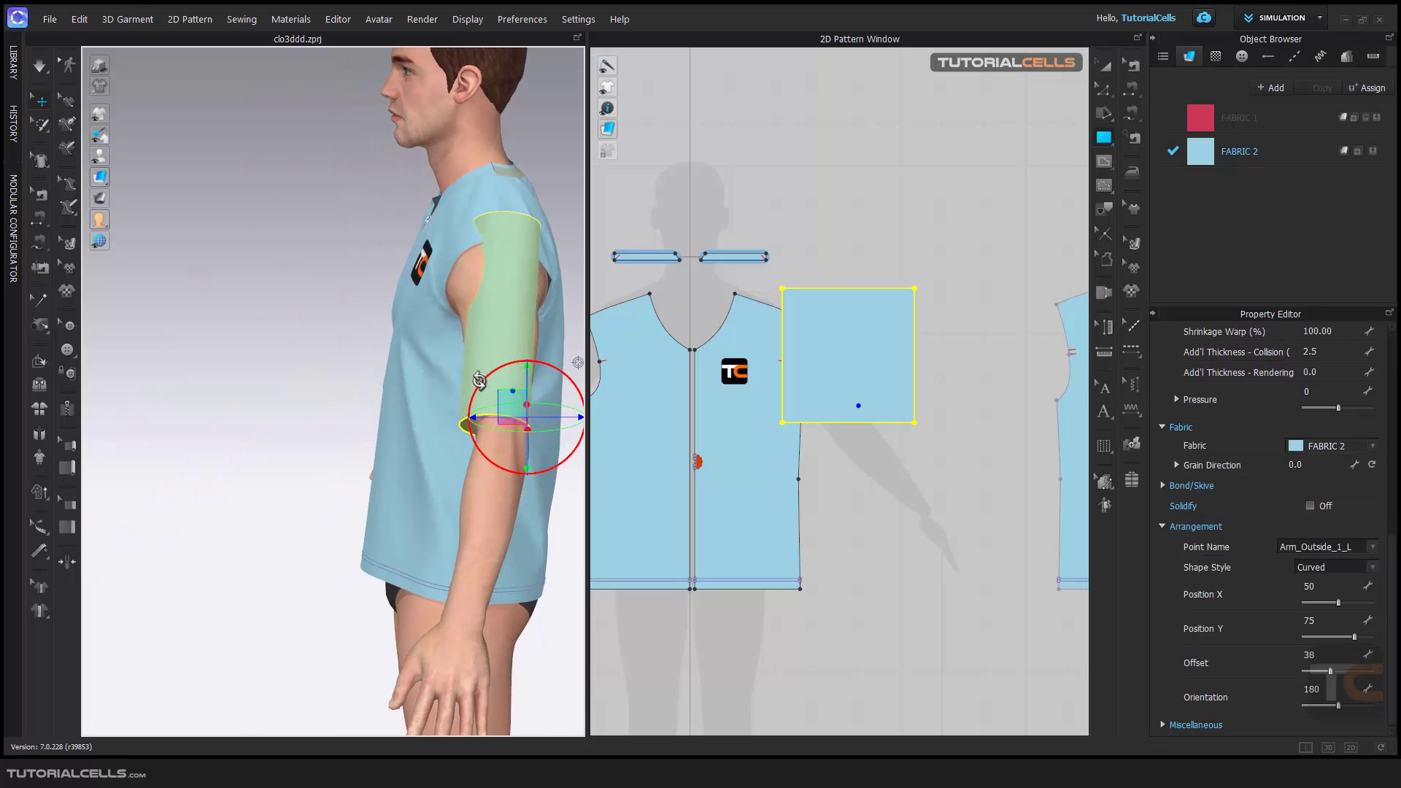
right_drag(479, 381, 372, 285)
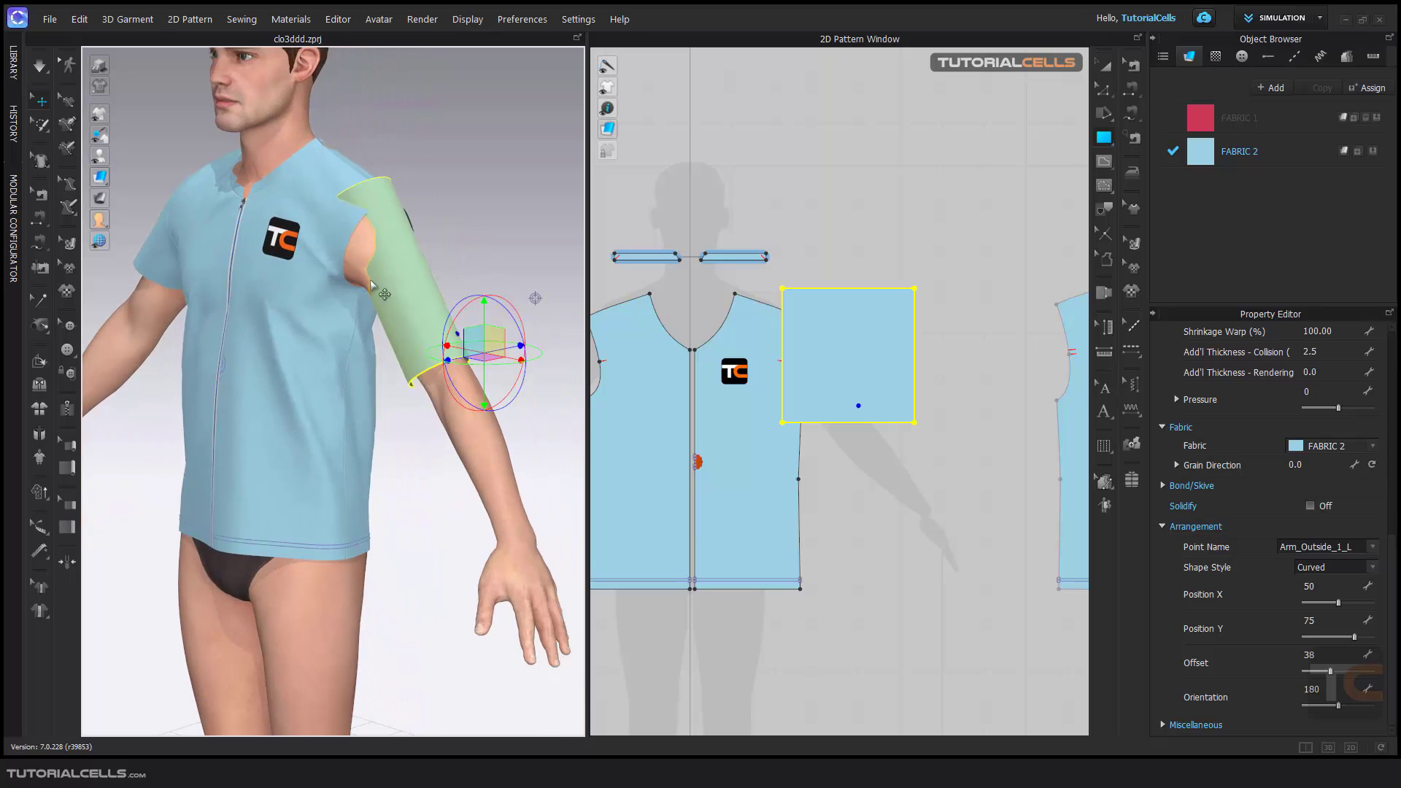
Hide the avatar, then tilt the sleeve tube against the shoulder and slide it up the arm.
click(99, 156)
right_drag(428, 316, 470, 345)
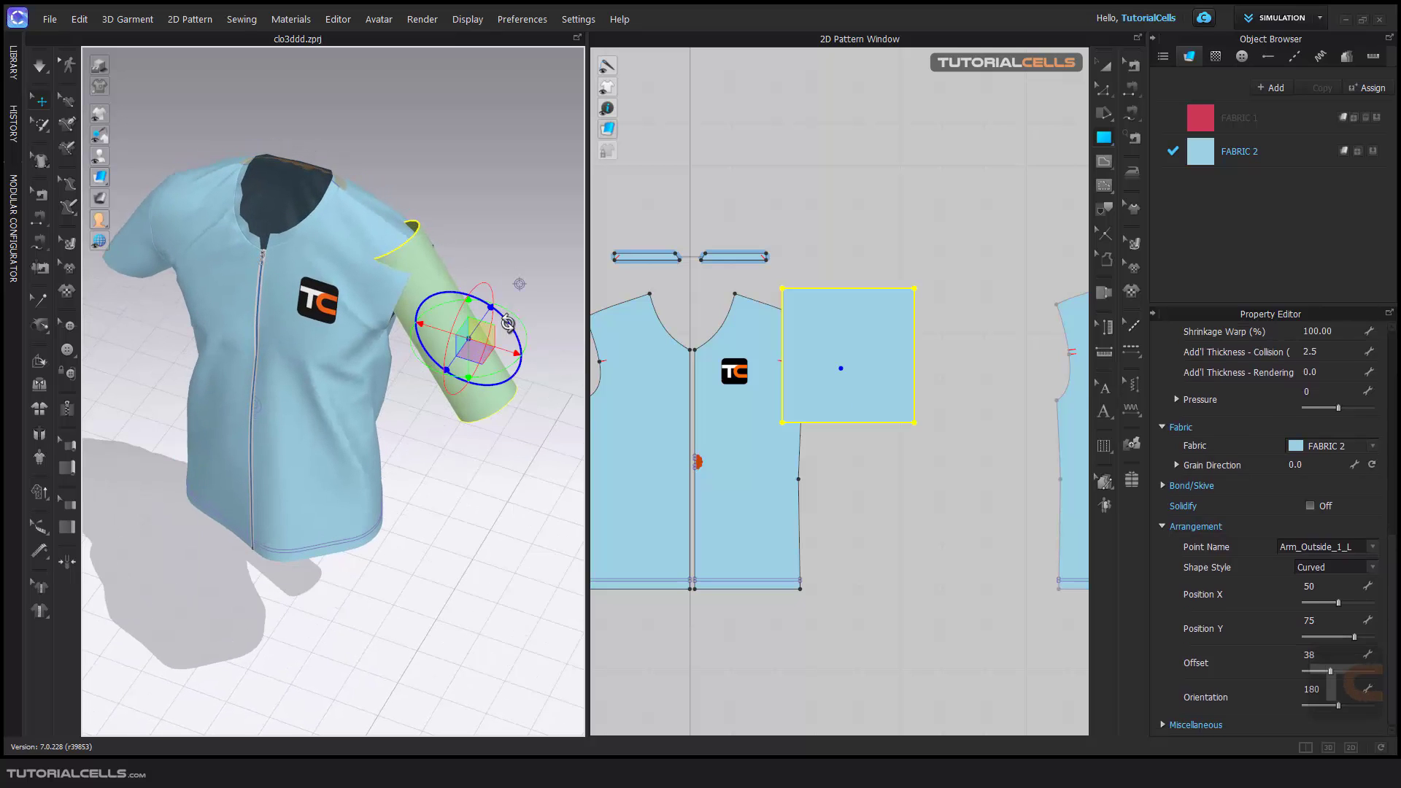
drag(508, 323, 507, 357)
right_drag(508, 352, 398, 283)
scroll(398, 282, up, 5)
middle_drag(398, 283, 332, 278)
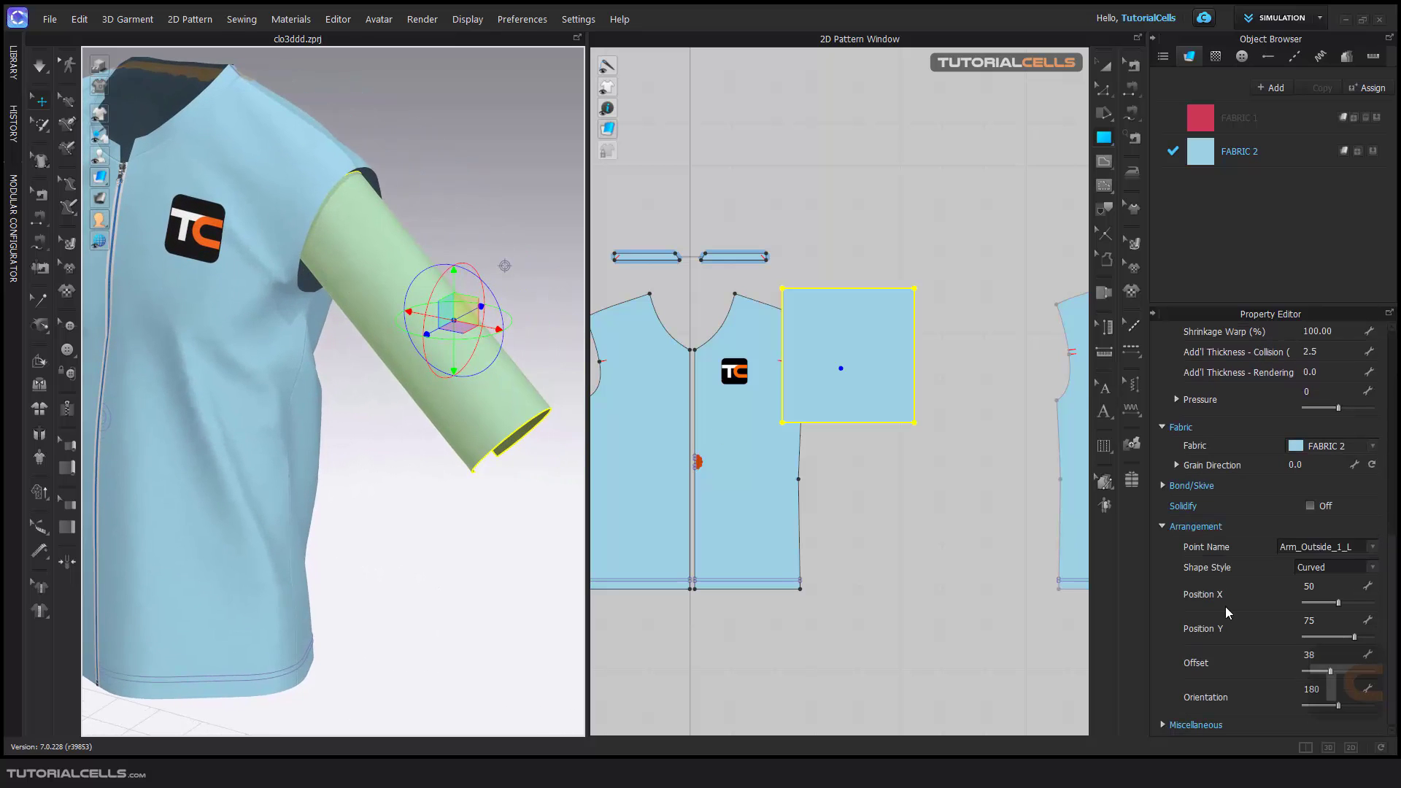
drag(1329, 673, 1335, 673)
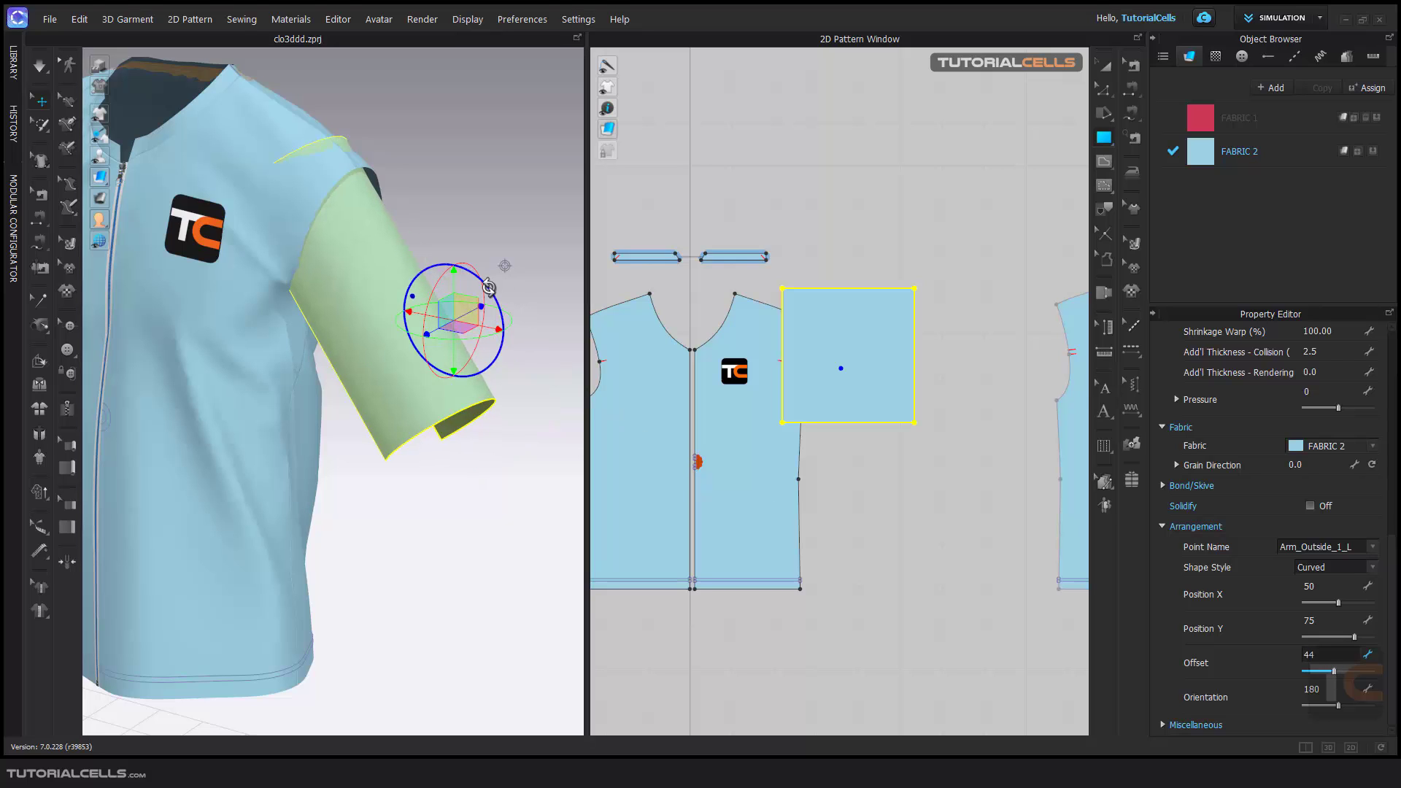
drag(466, 309, 509, 321)
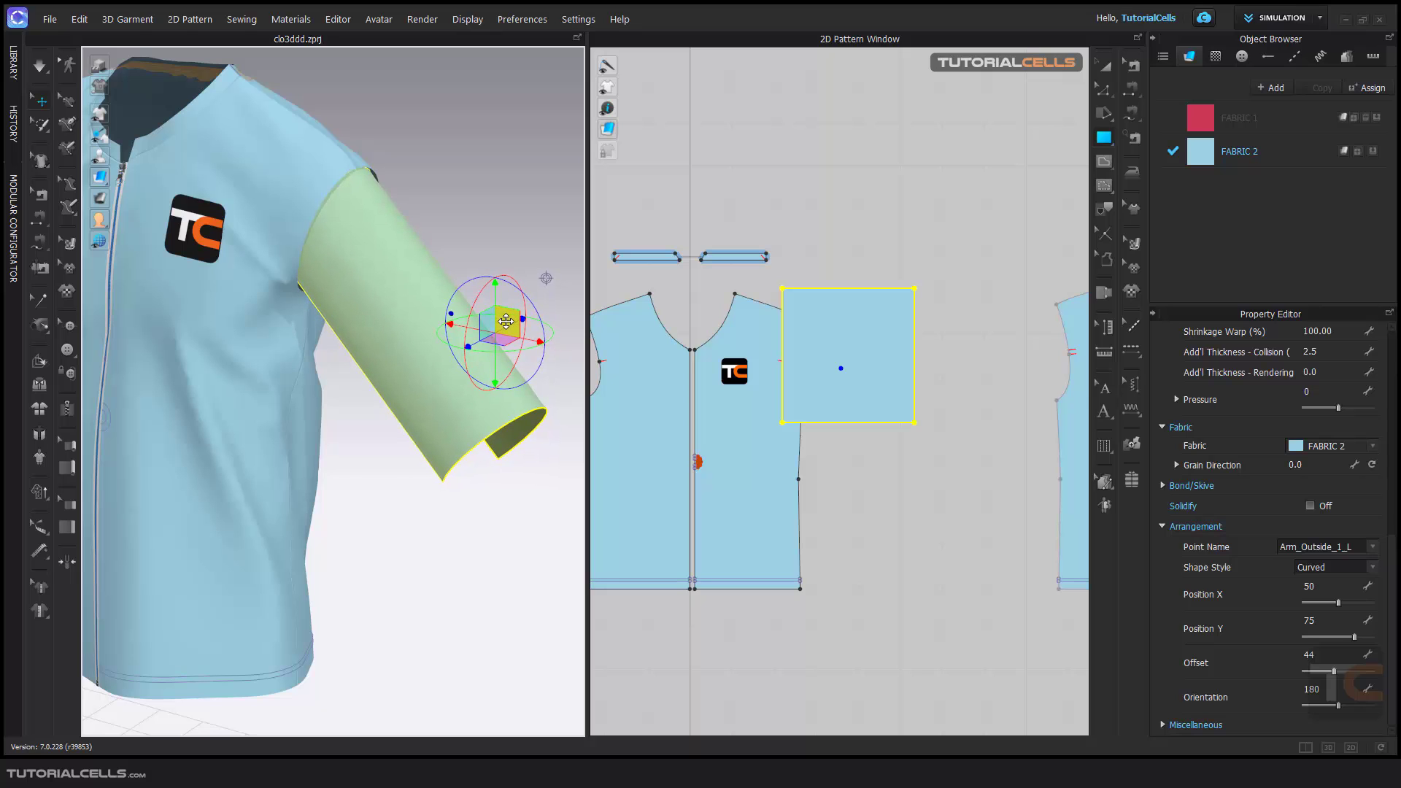
Orbit around the shirt to check the sleeve tube's fit on the upper arm.
scroll(369, 183, up, 2)
middle_drag(353, 212, 333, 316)
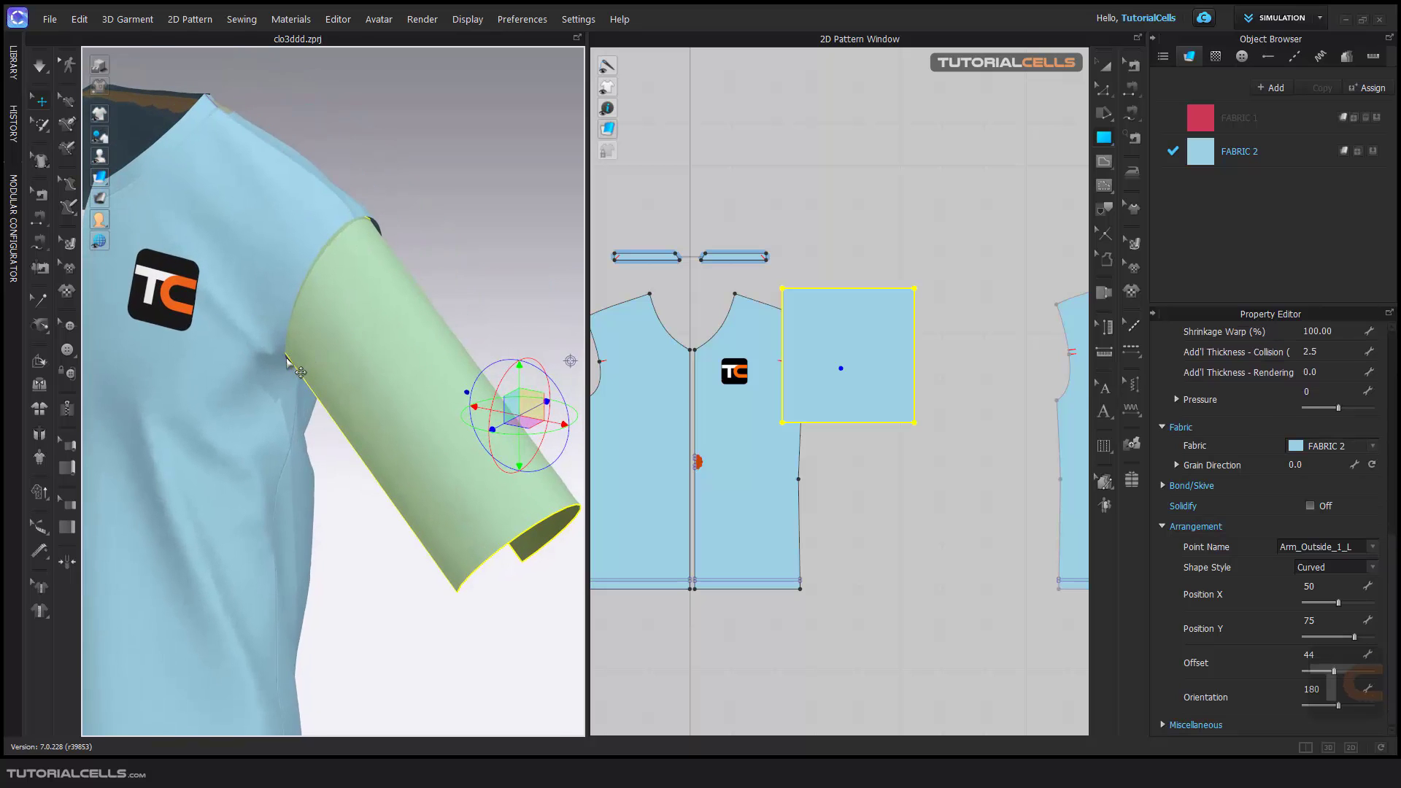
right_drag(300, 371, 331, 362)
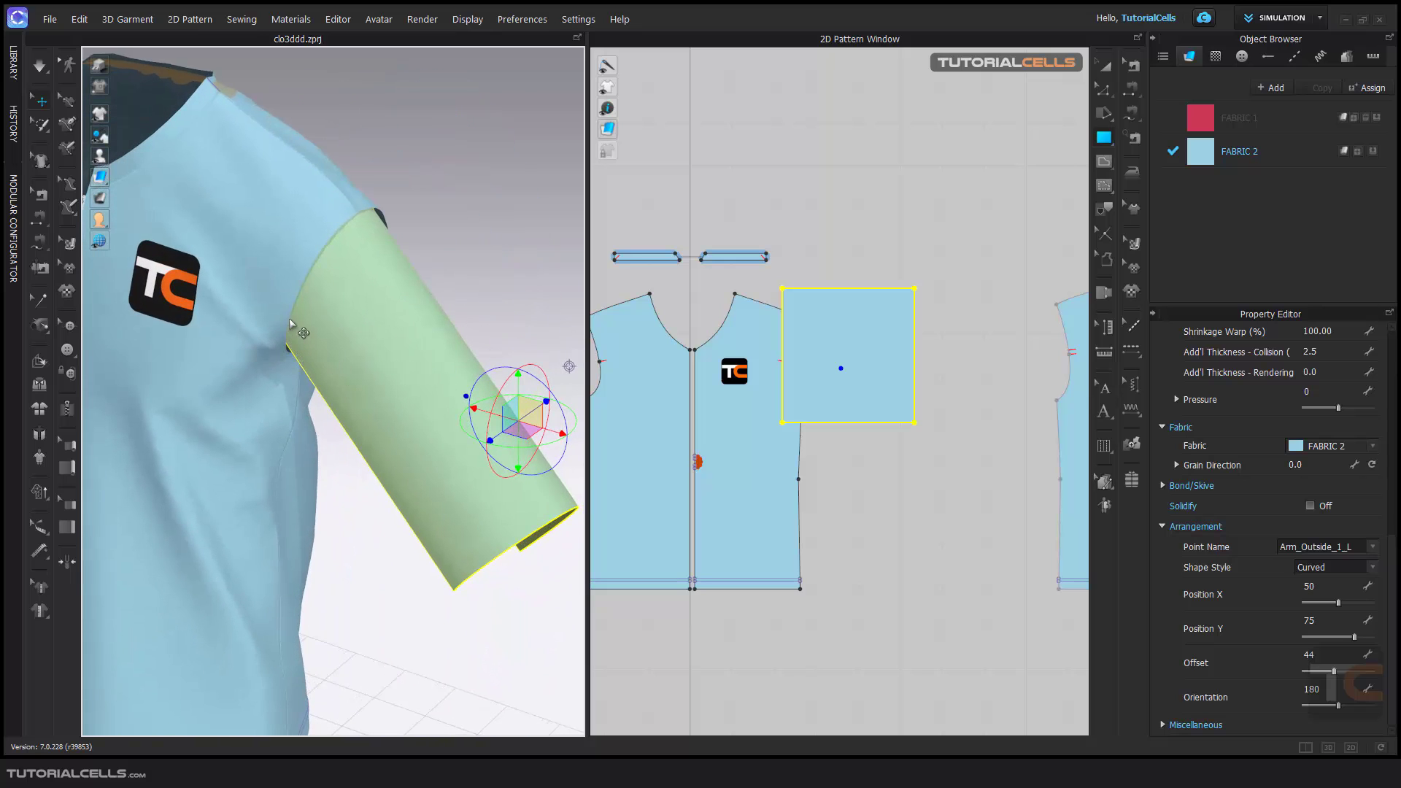
right_drag(391, 220, 407, 226)
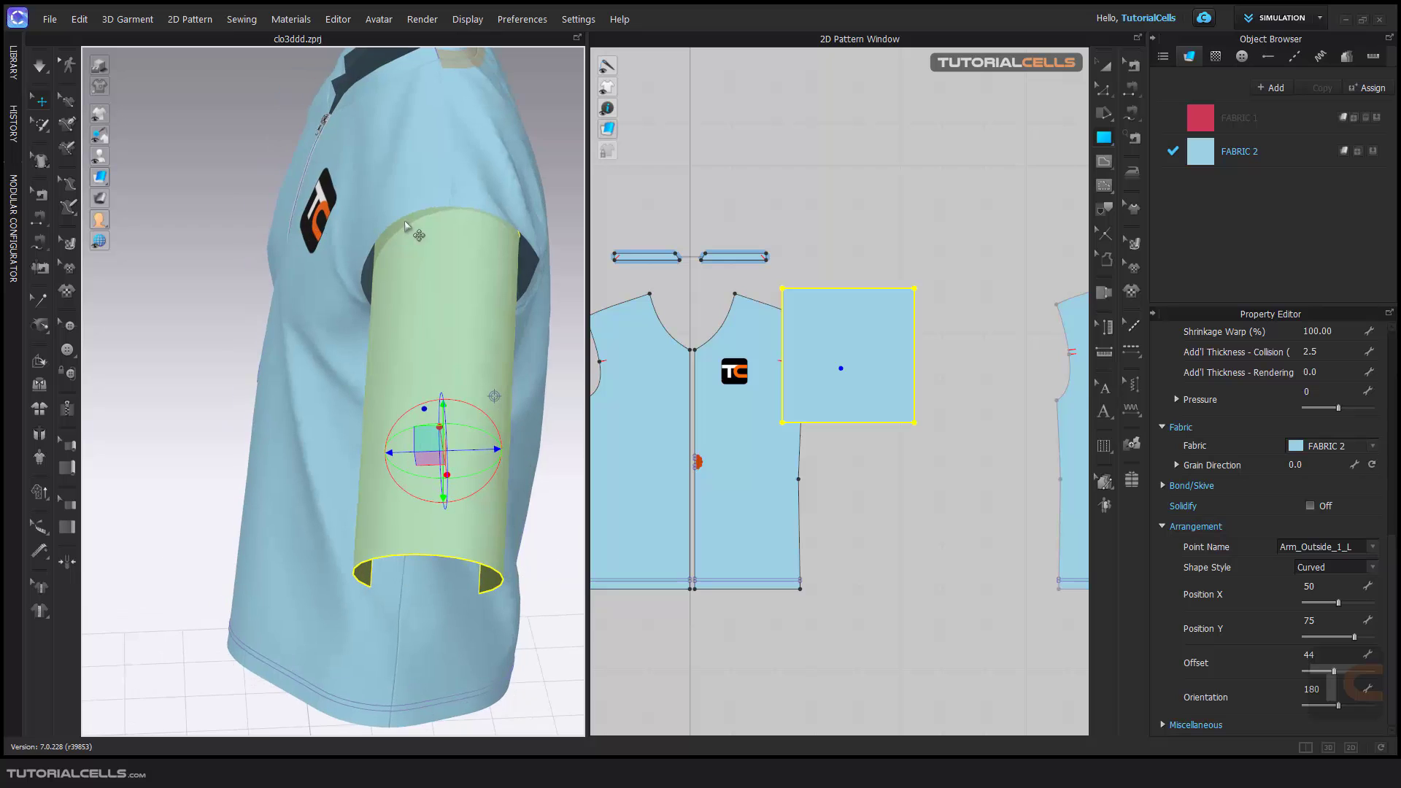
right_drag(514, 279, 390, 321)
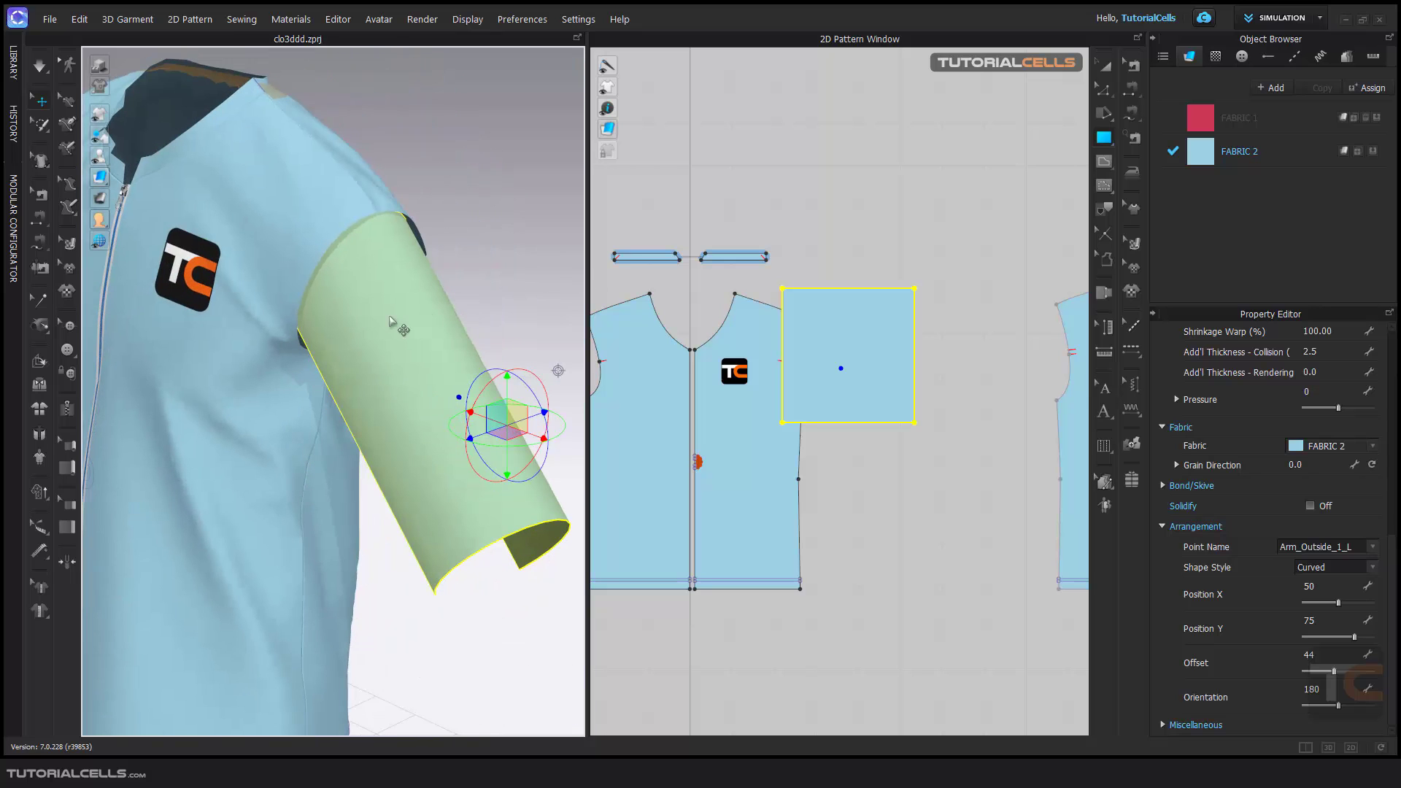
scroll(313, 254, up, 3)
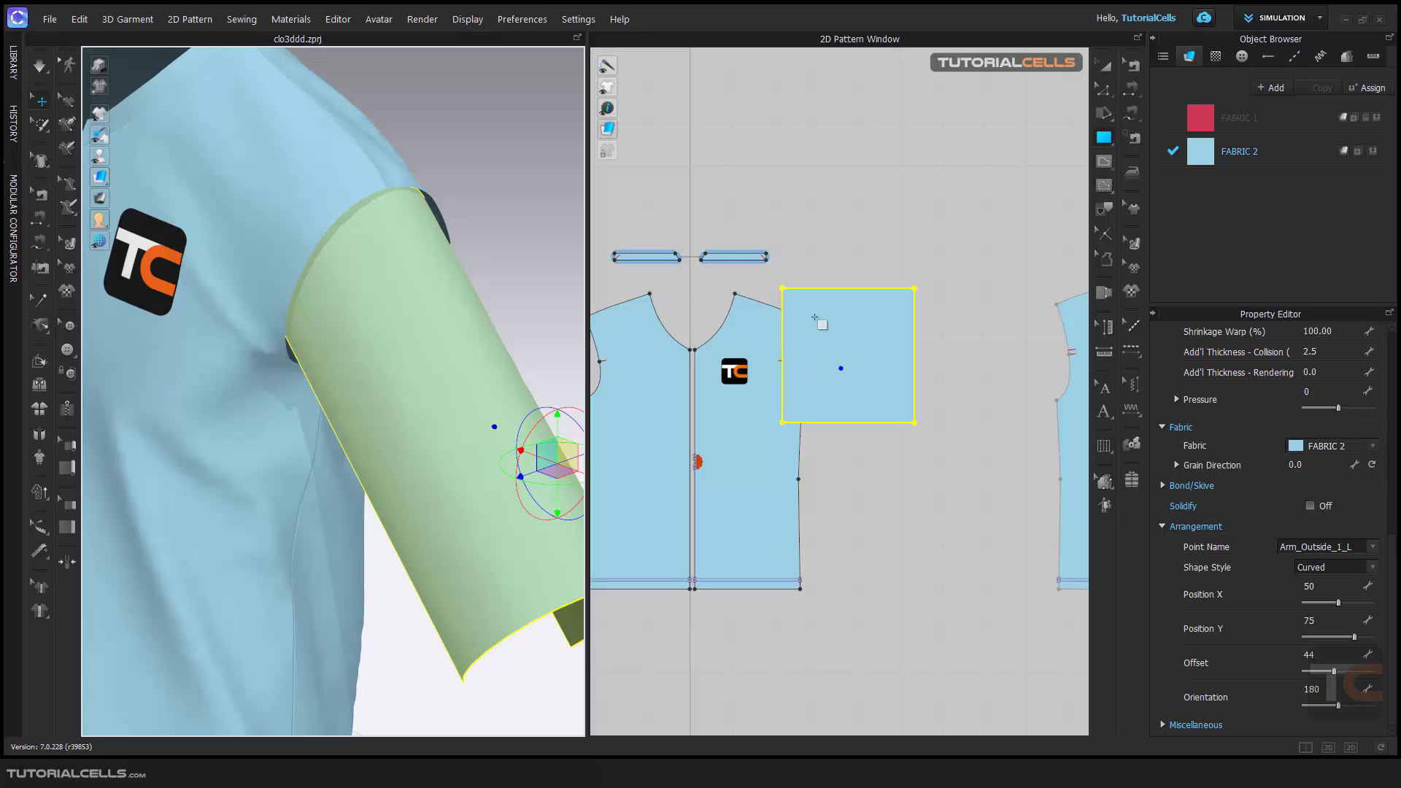
scroll(763, 370, down, 2)
scroll(740, 373, up, 2)
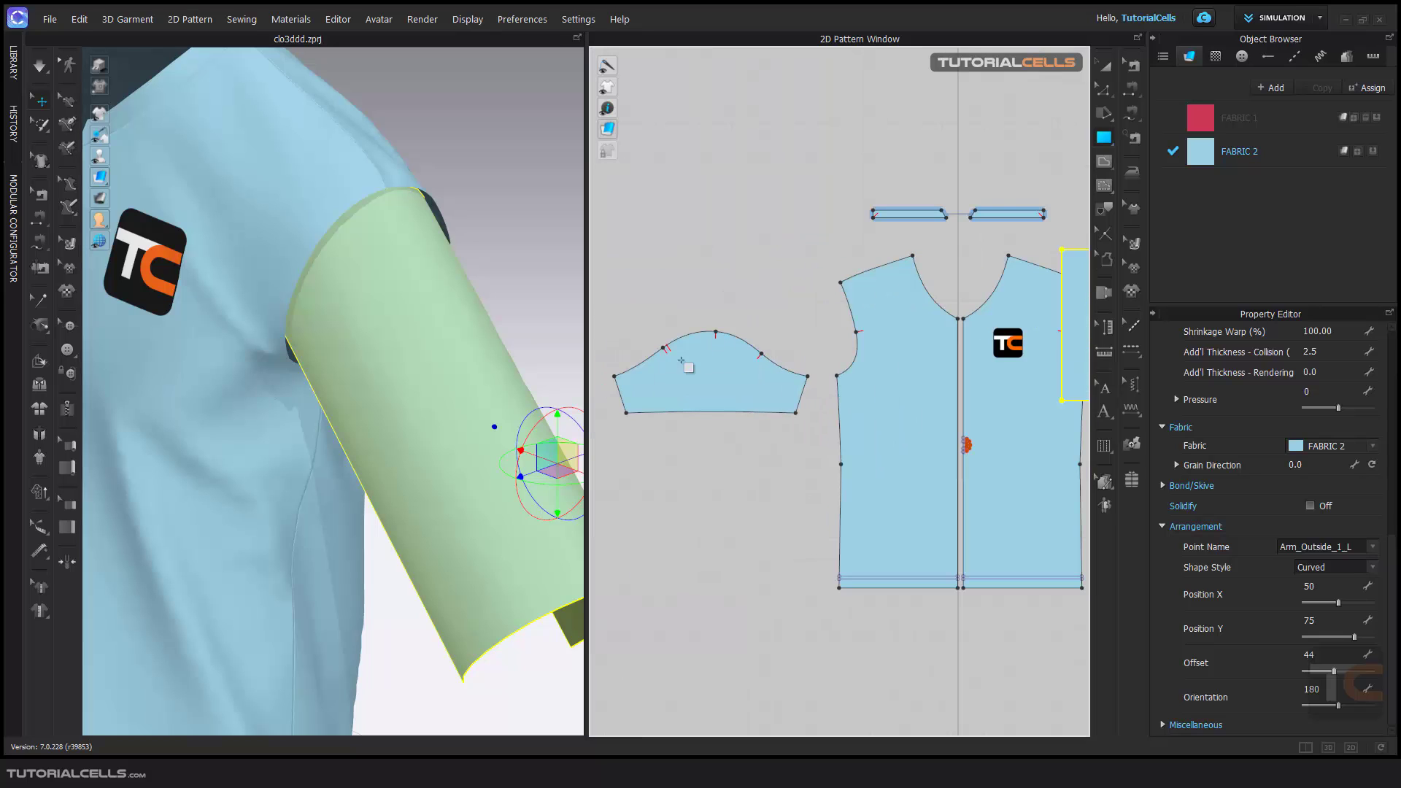
With the 3D Pen, trace the armhole on the sleeve from the armpit over the shoulder.
right_drag(363, 370, 398, 359)
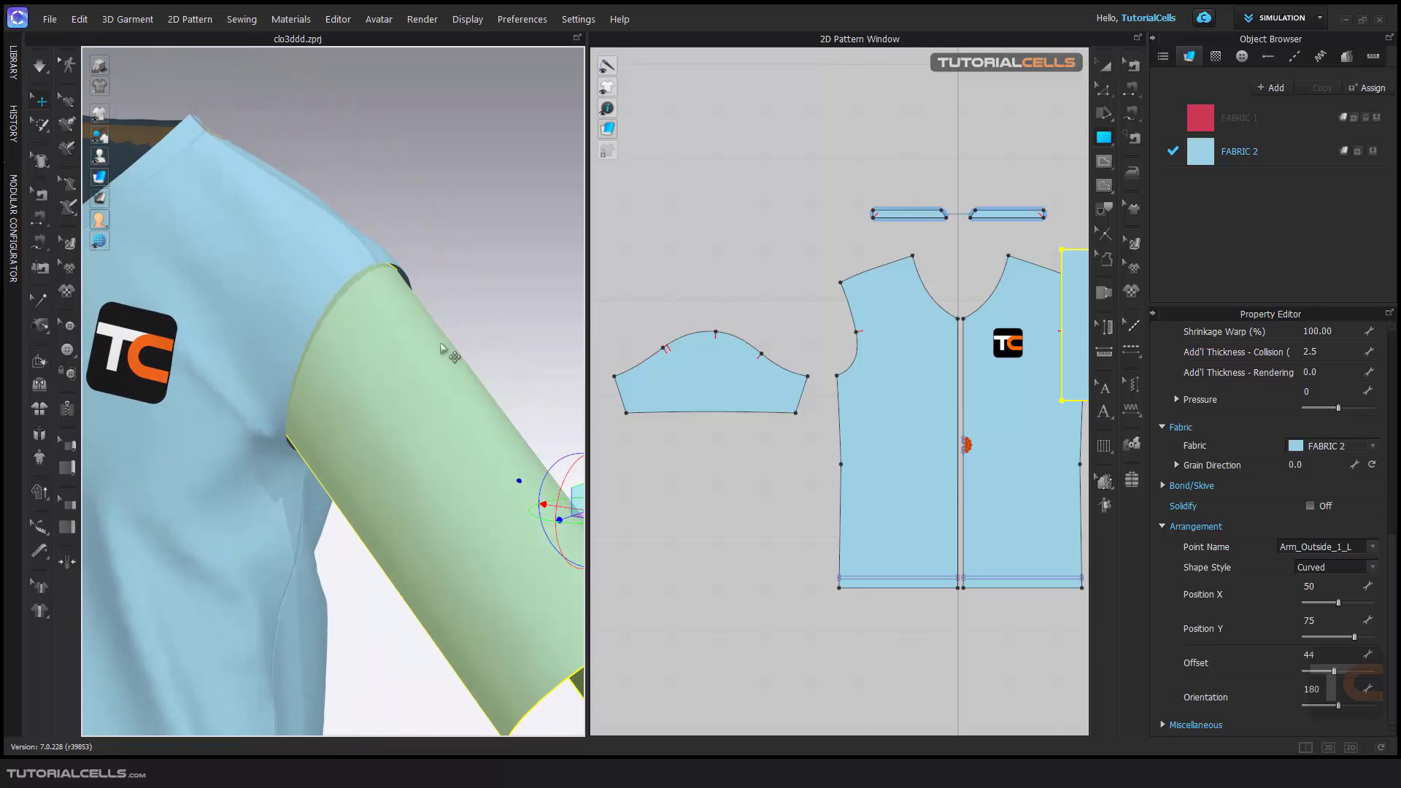
click(69, 131)
right_drag(327, 482, 299, 458)
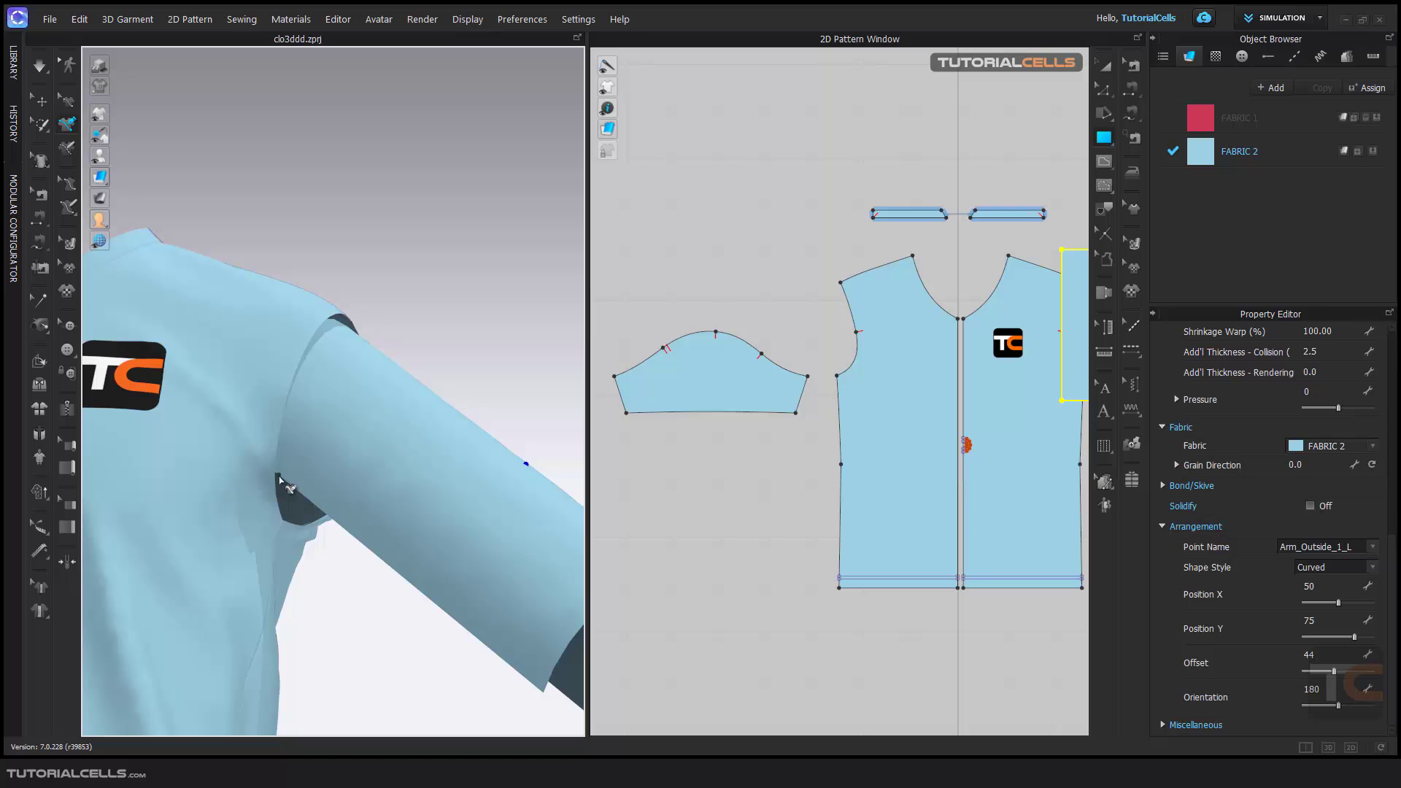
click(279, 476)
right_drag(297, 385, 320, 389)
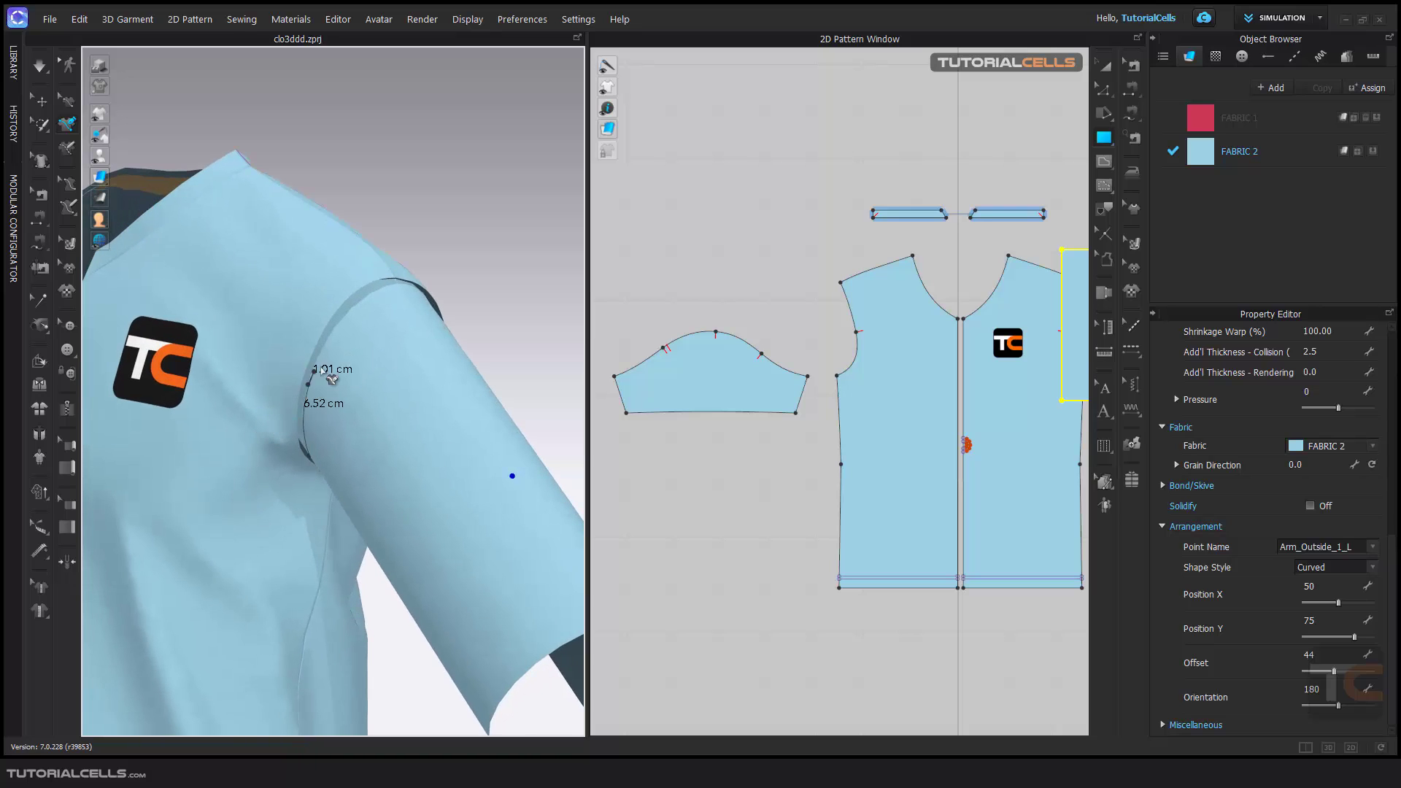
right_drag(385, 298, 299, 412)
click(215, 360)
click(297, 403)
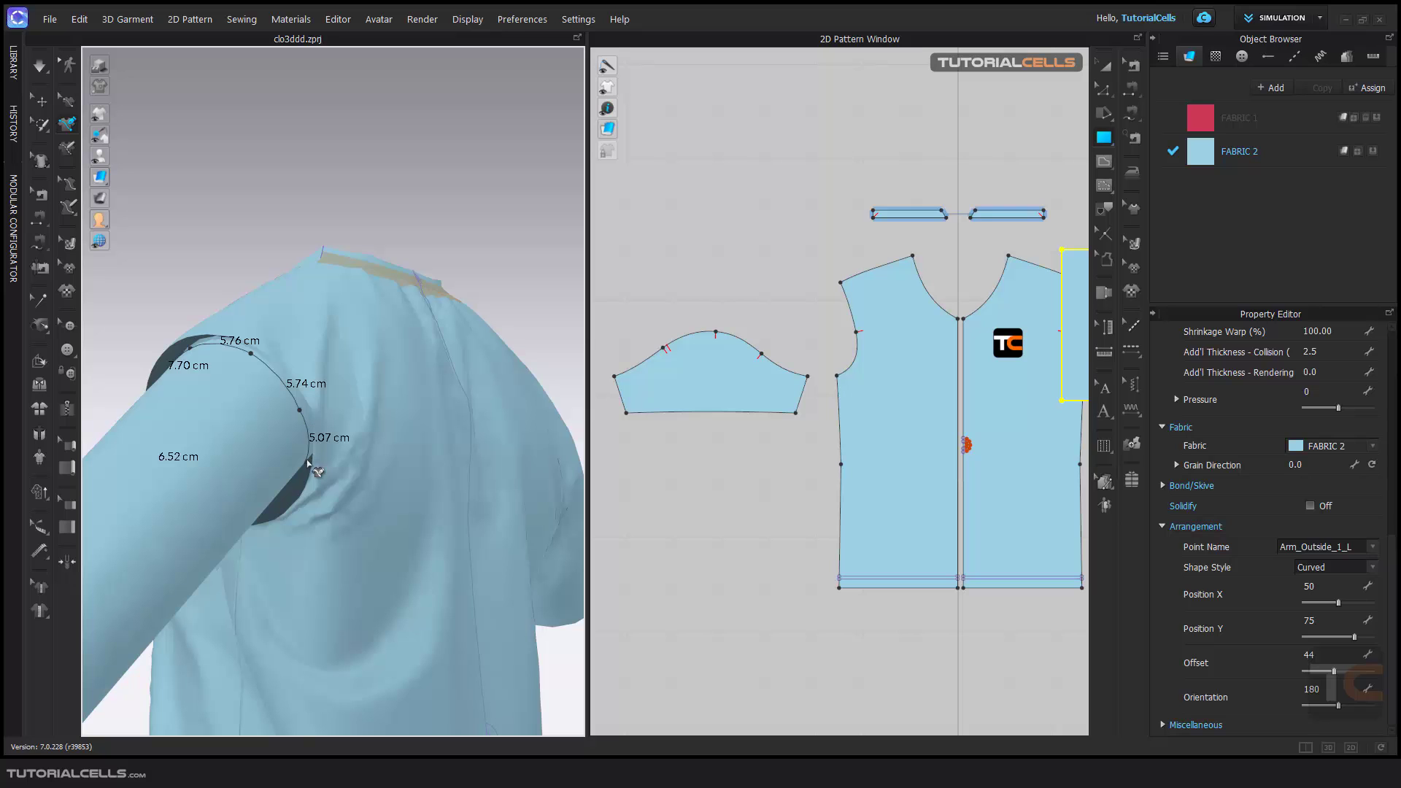
Finish the traced armhole line on the sleeve tube.
double_click(307, 462)
scroll(267, 474, down, 2)
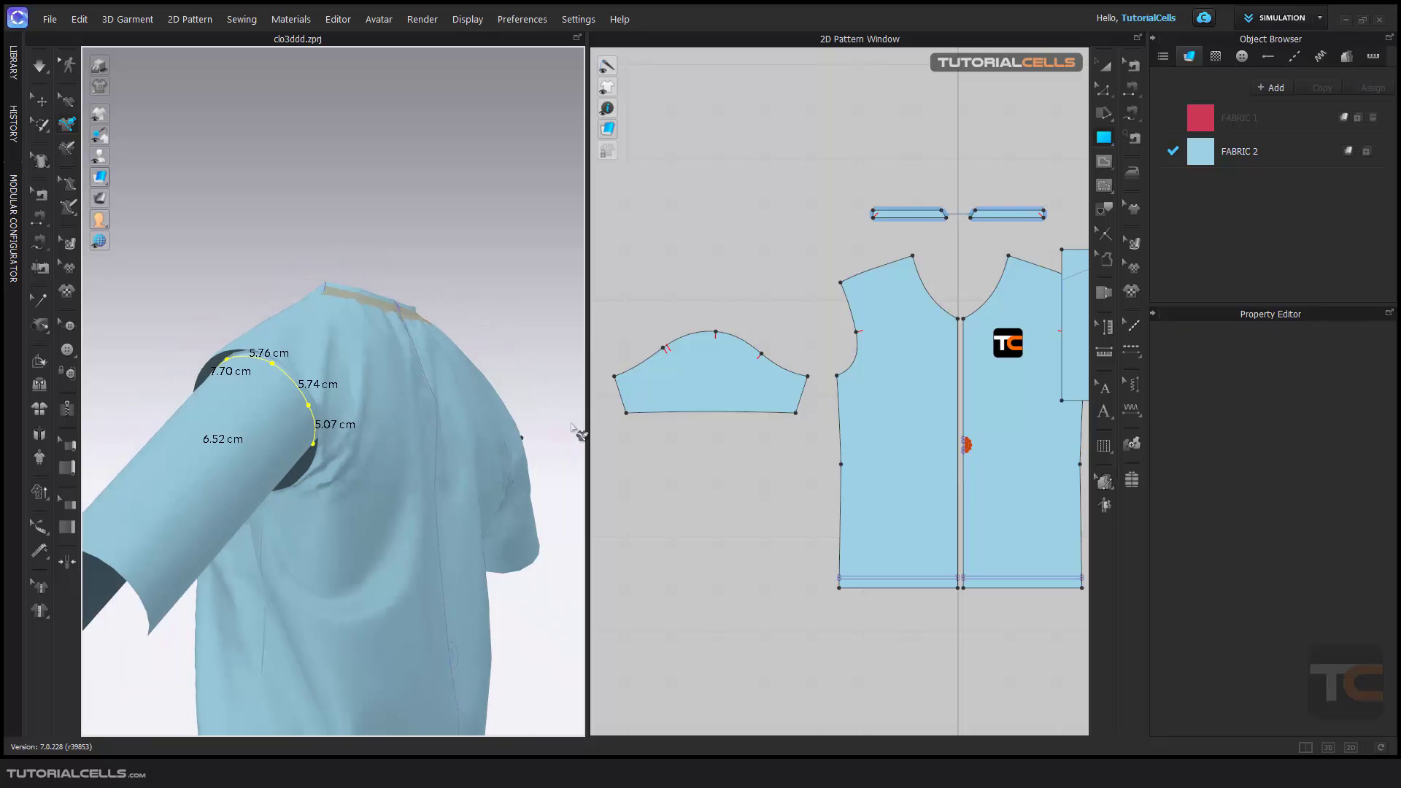
scroll(949, 350, down, 2)
scroll(979, 353, up, 6)
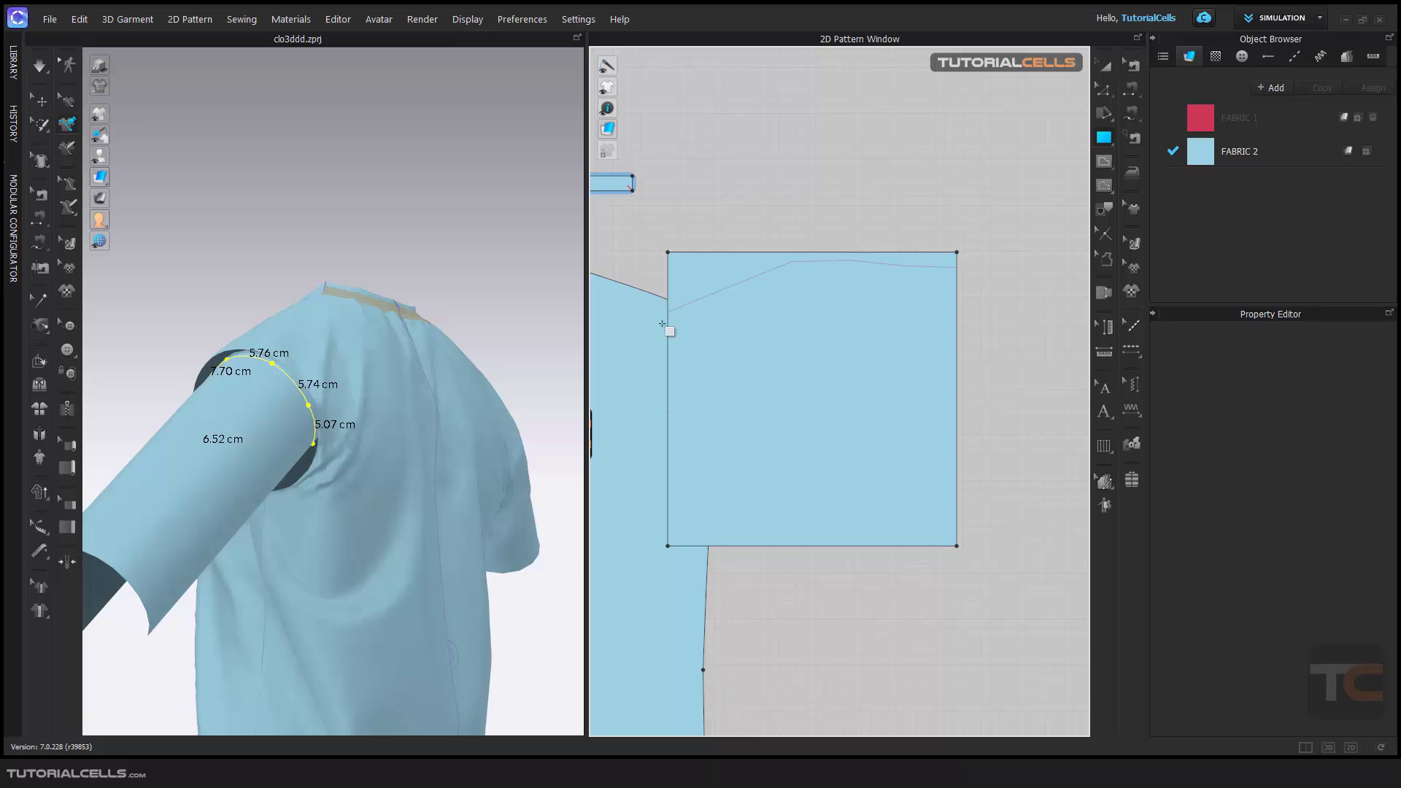
scroll(953, 304, down, 5)
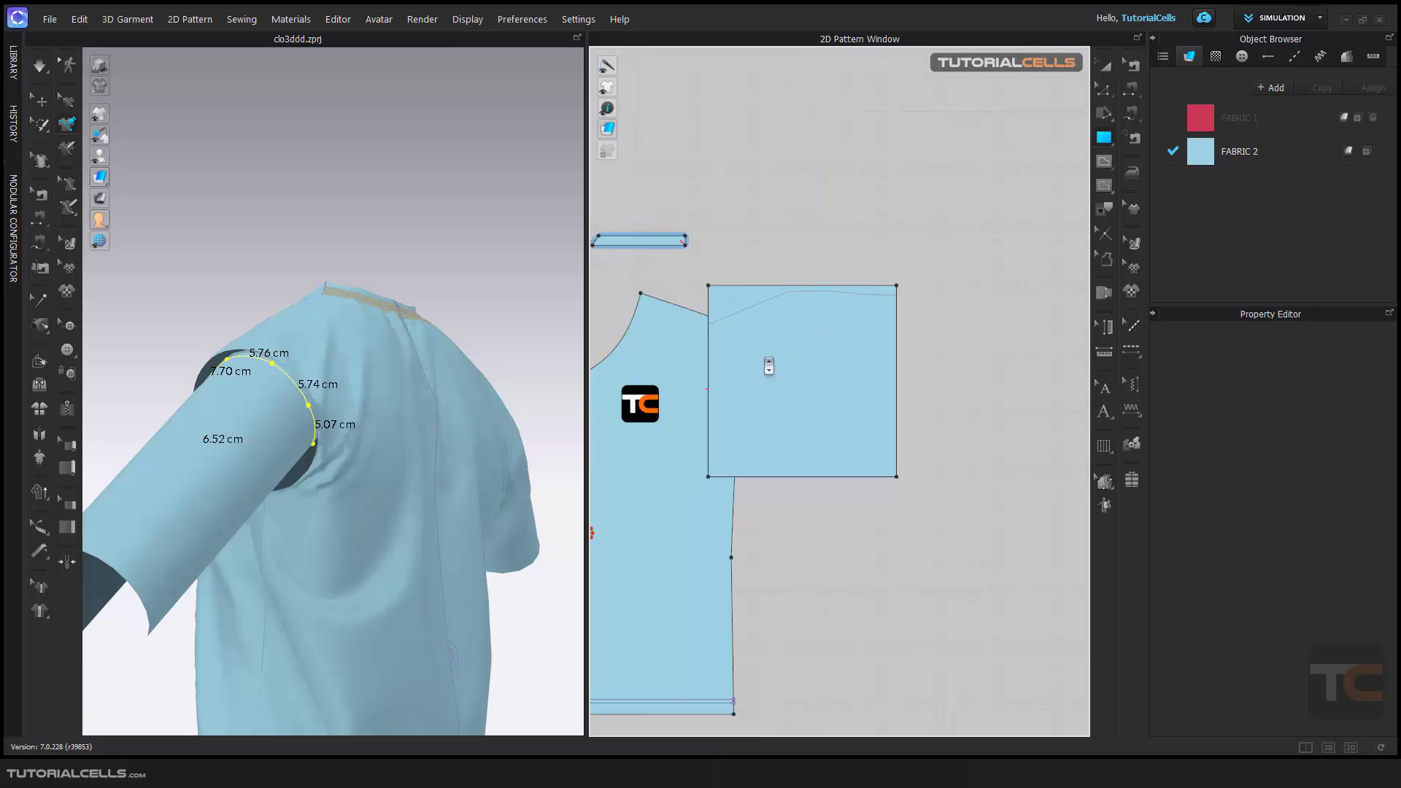
Inspect the line on the square sleeve piece, then resume drawing from its lower end.
right_drag(277, 431, 456, 378)
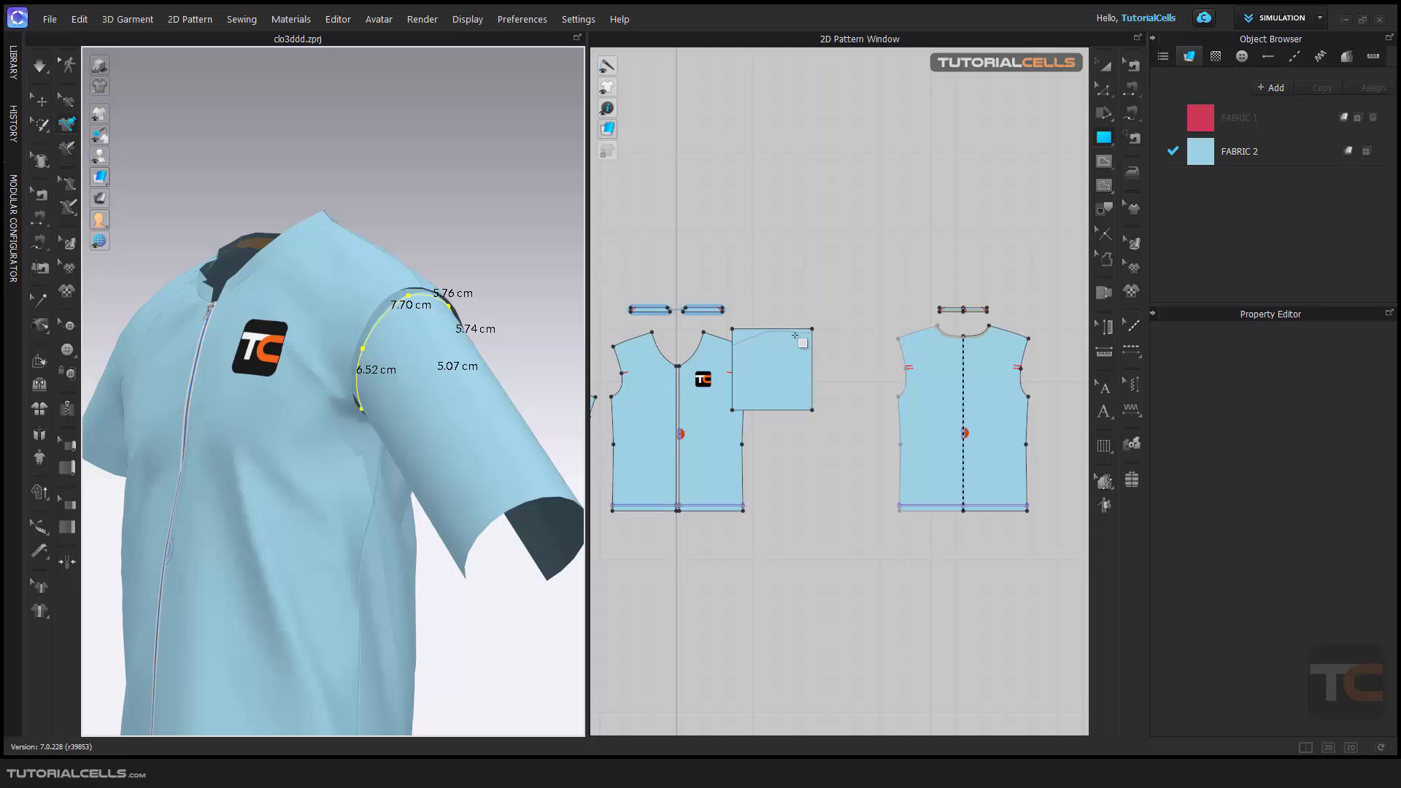
scroll(795, 336, up, 3)
right_drag(380, 352, 452, 379)
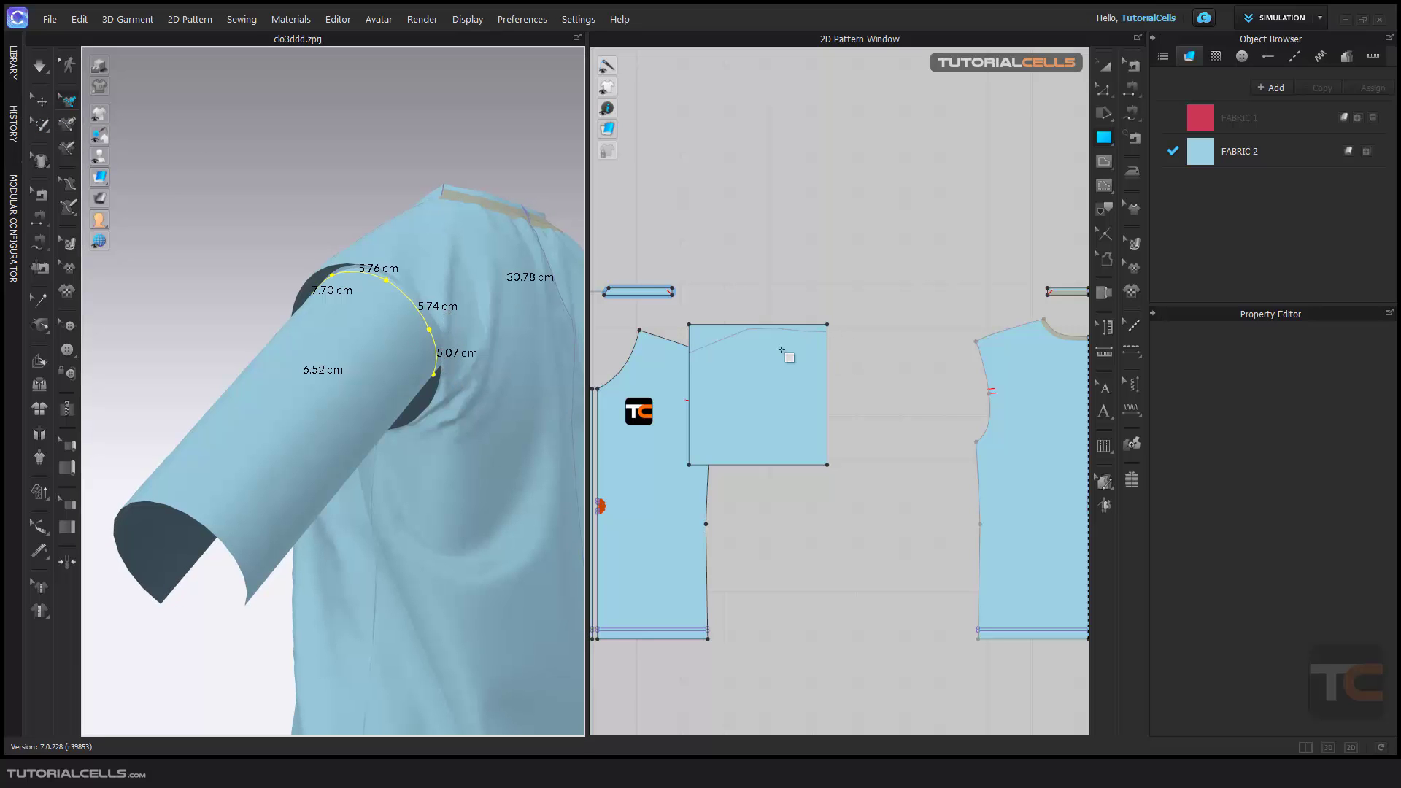
scroll(785, 351, up, 4)
right_drag(713, 313, 803, 359)
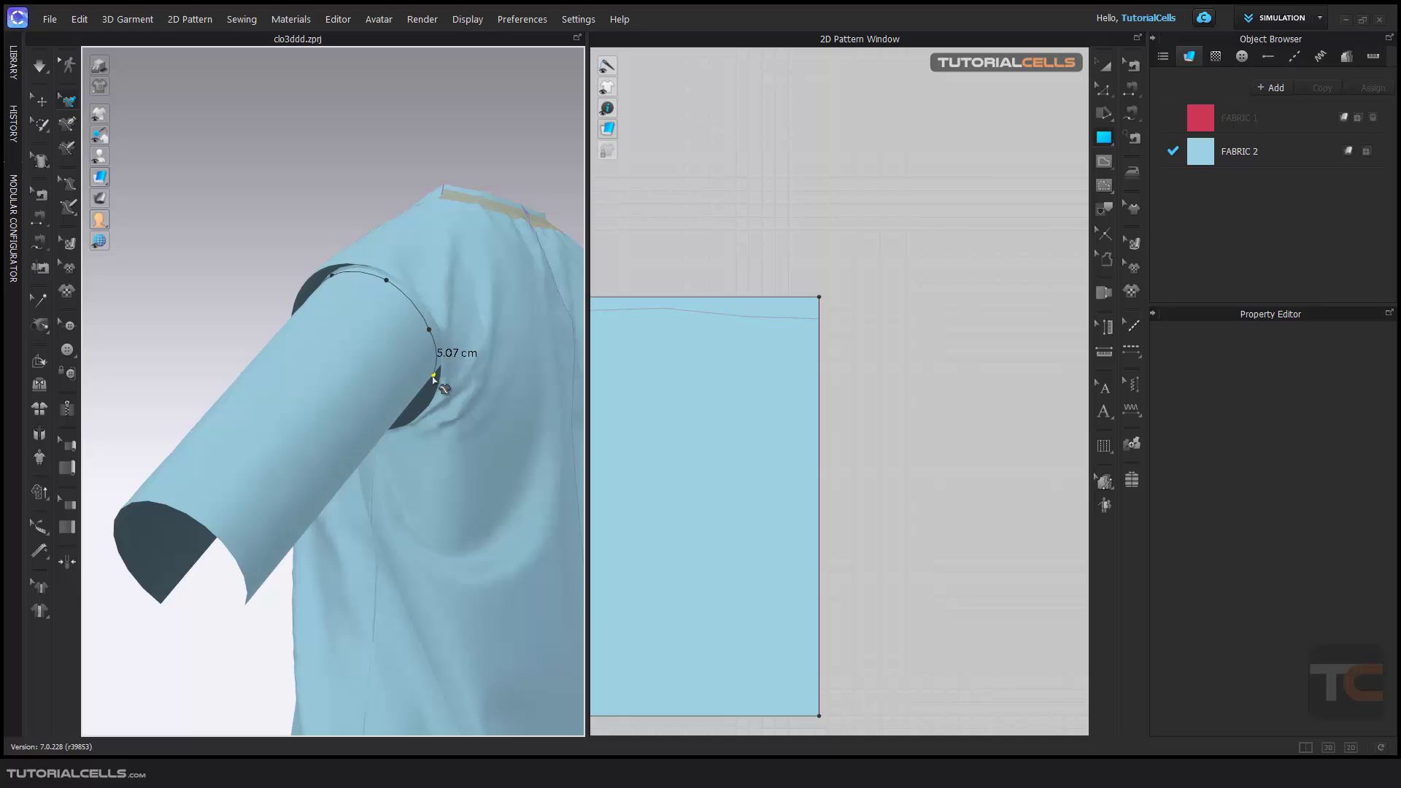
click(430, 382)
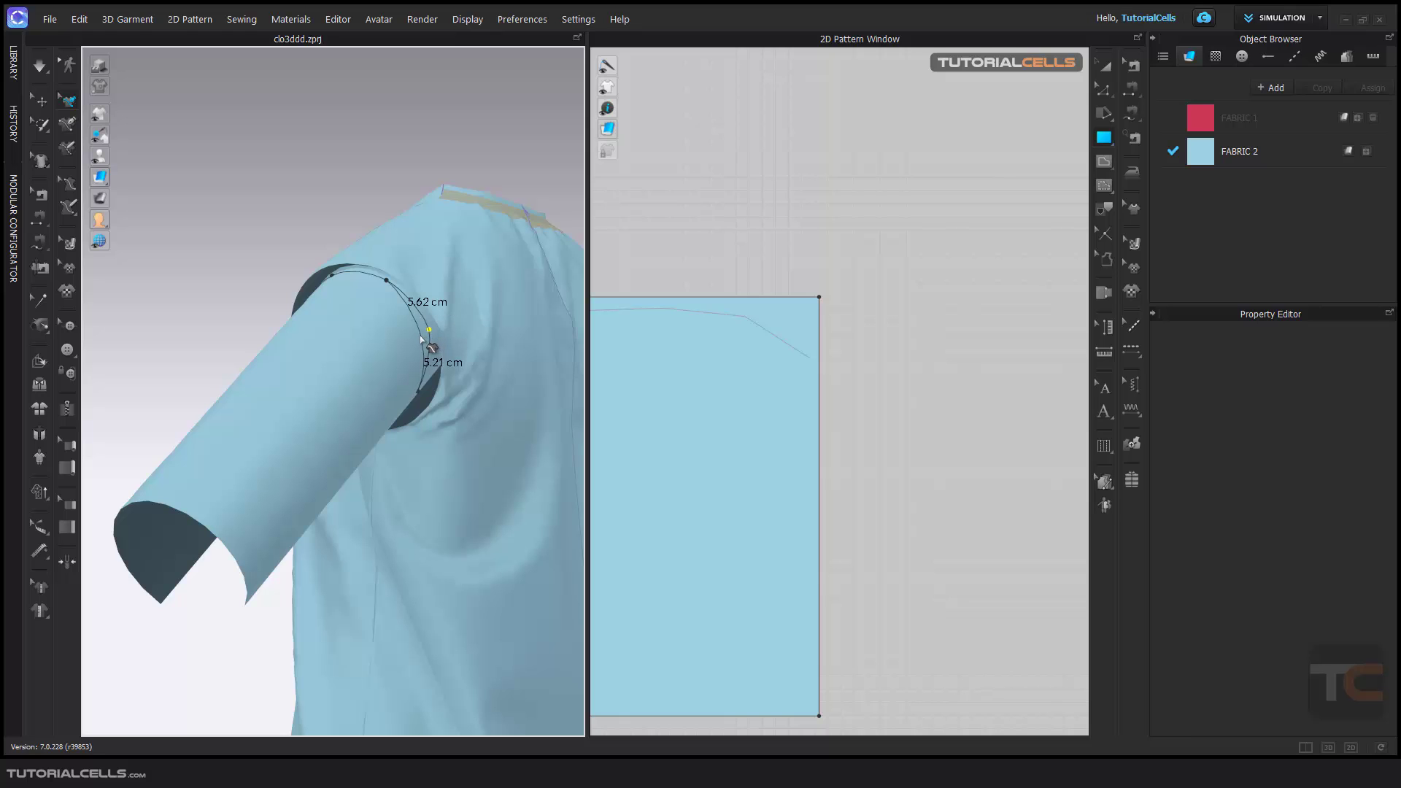
Add a point toward the armpit and close the armhole loop at 31.44 cm.
scroll(702, 395, down, 1)
scroll(702, 395, down, 5)
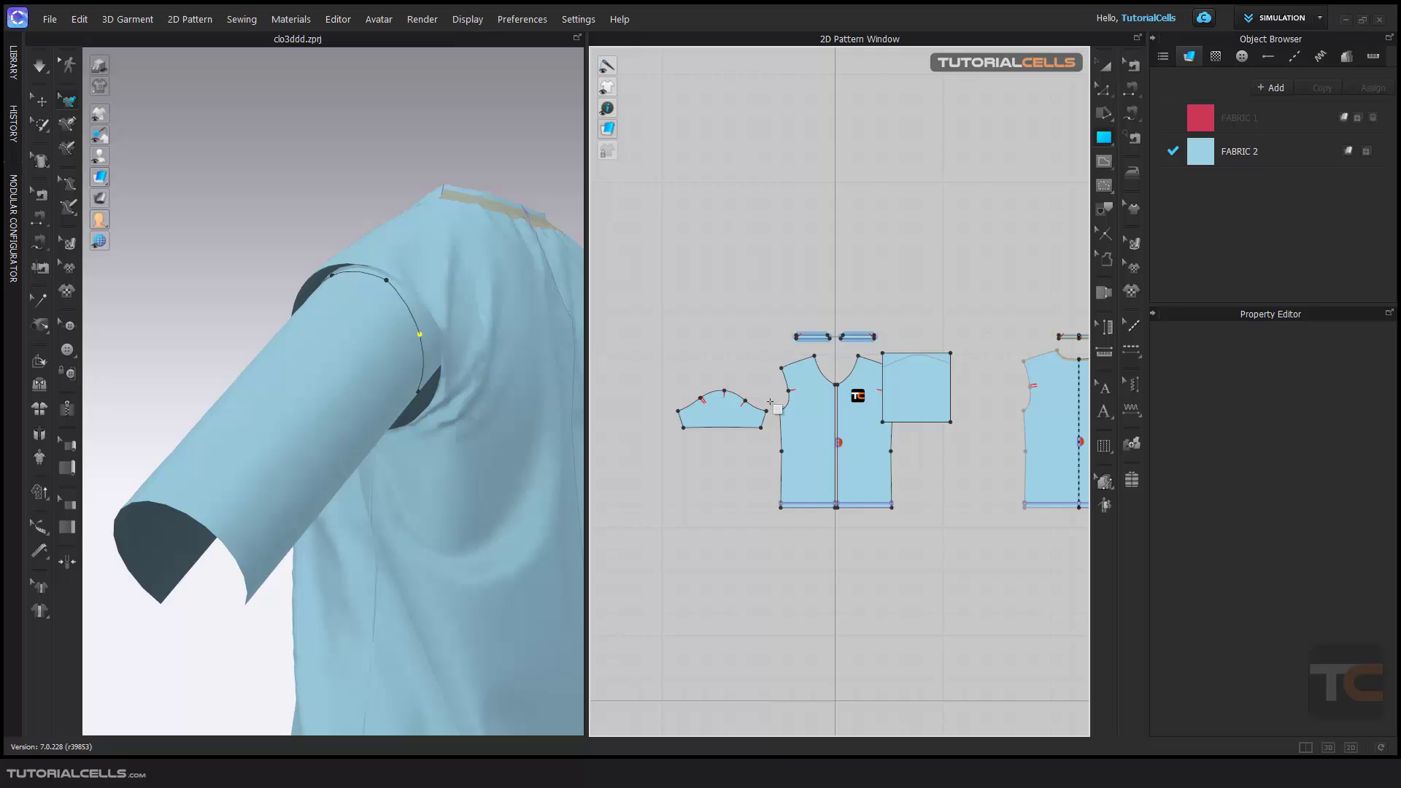
right_drag(511, 335, 398, 379)
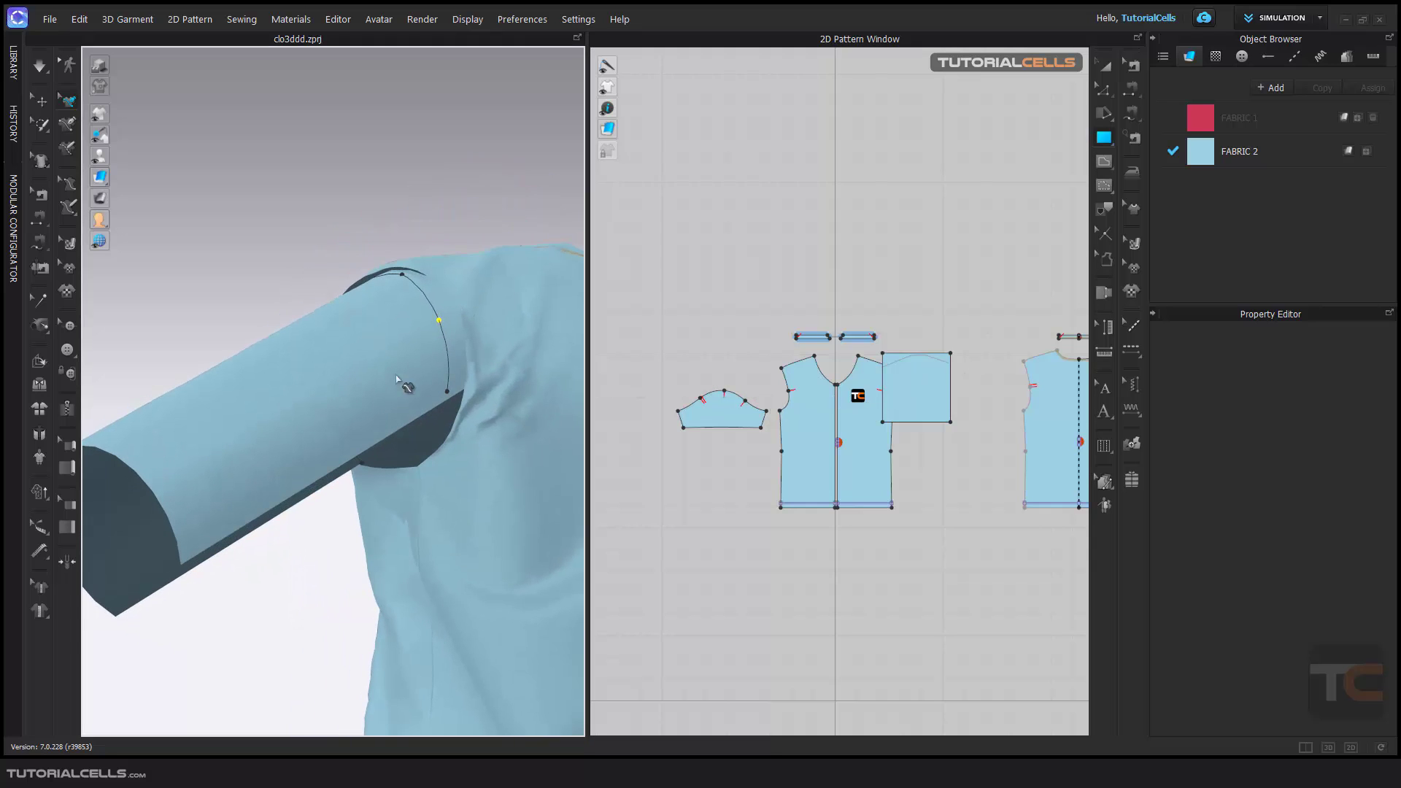
click(447, 393)
right_drag(343, 416, 365, 452)
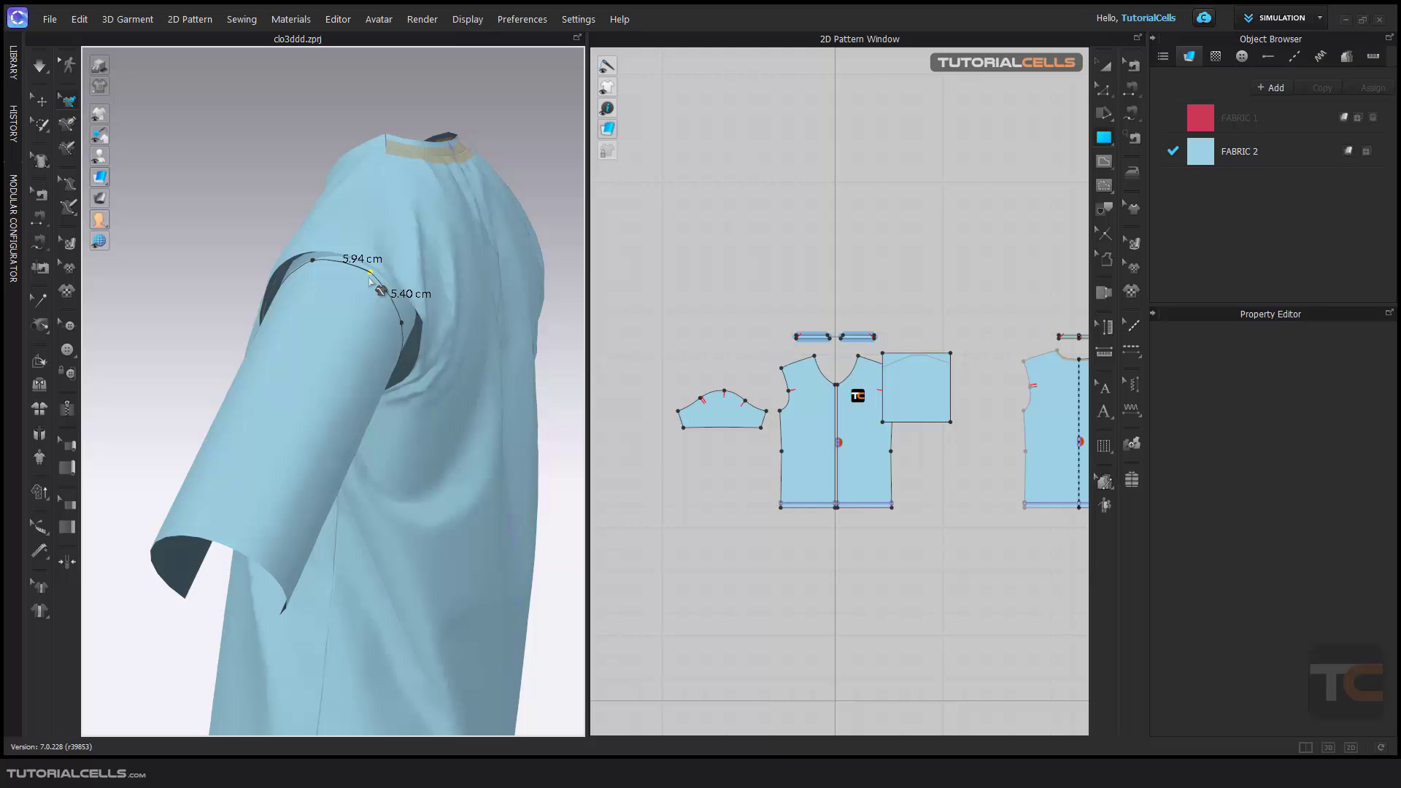
right_drag(376, 289, 416, 322)
scroll(1022, 397, up, 4)
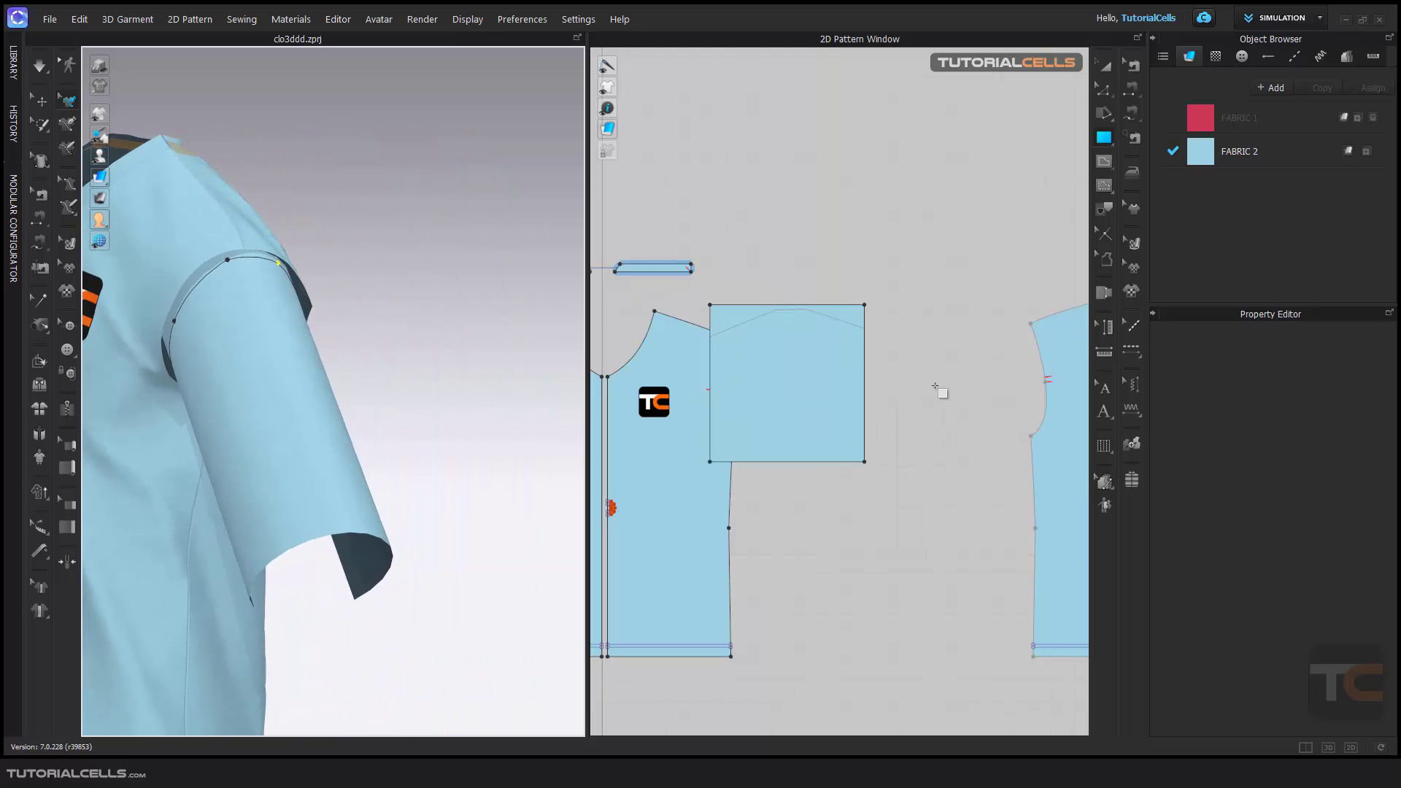
right_drag(810, 356, 837, 391)
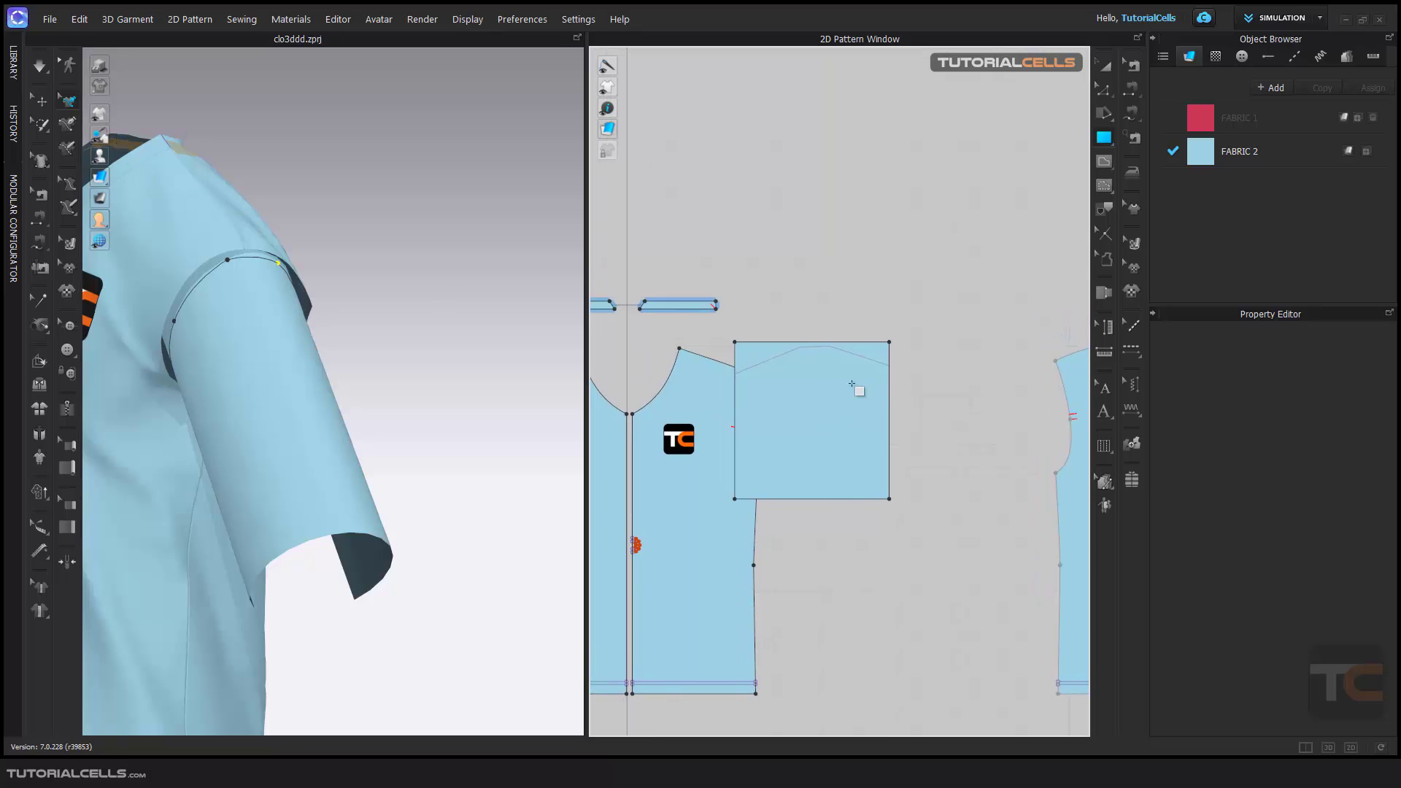
click(216, 269)
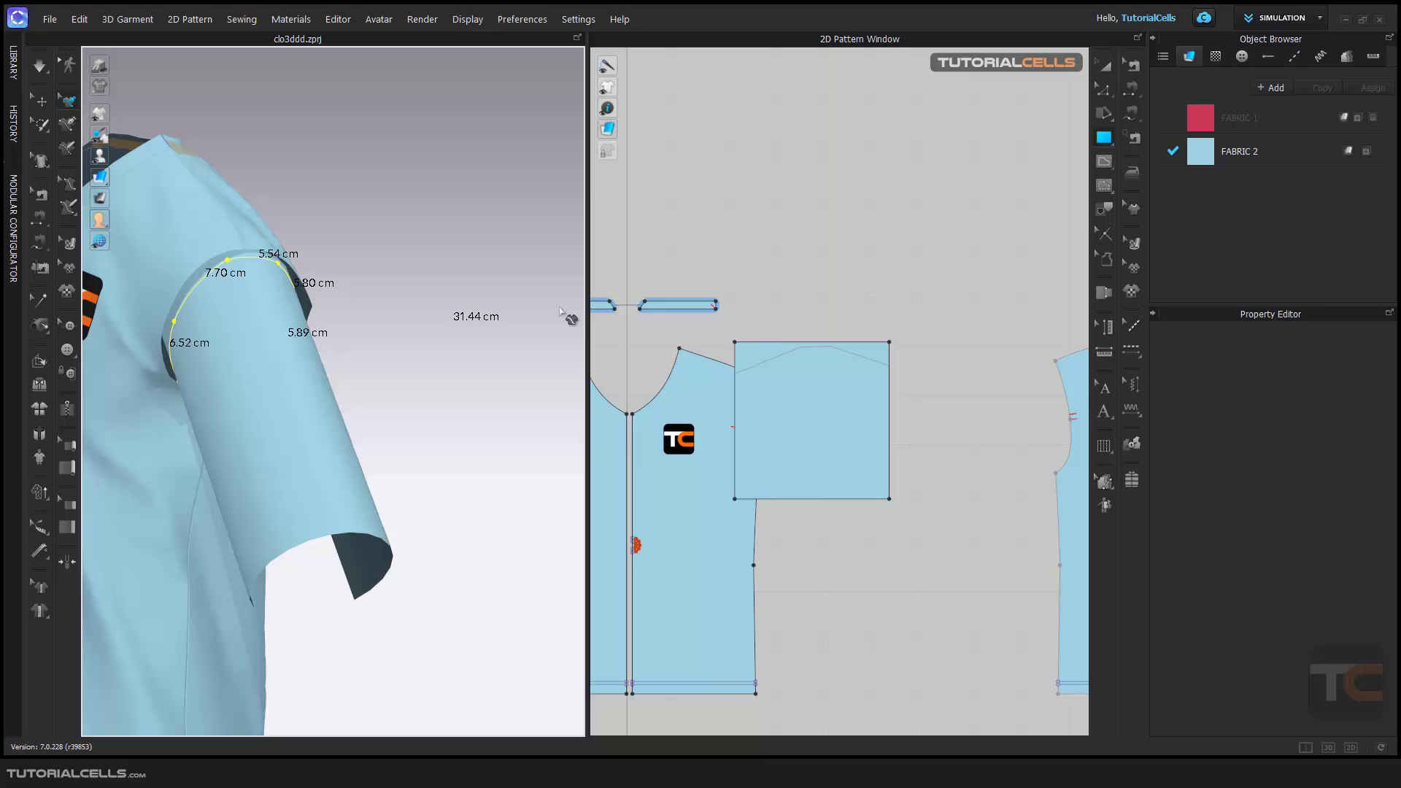
Convert the traced armhole line into an internal line on the sleeve piece.
right_click(198, 284)
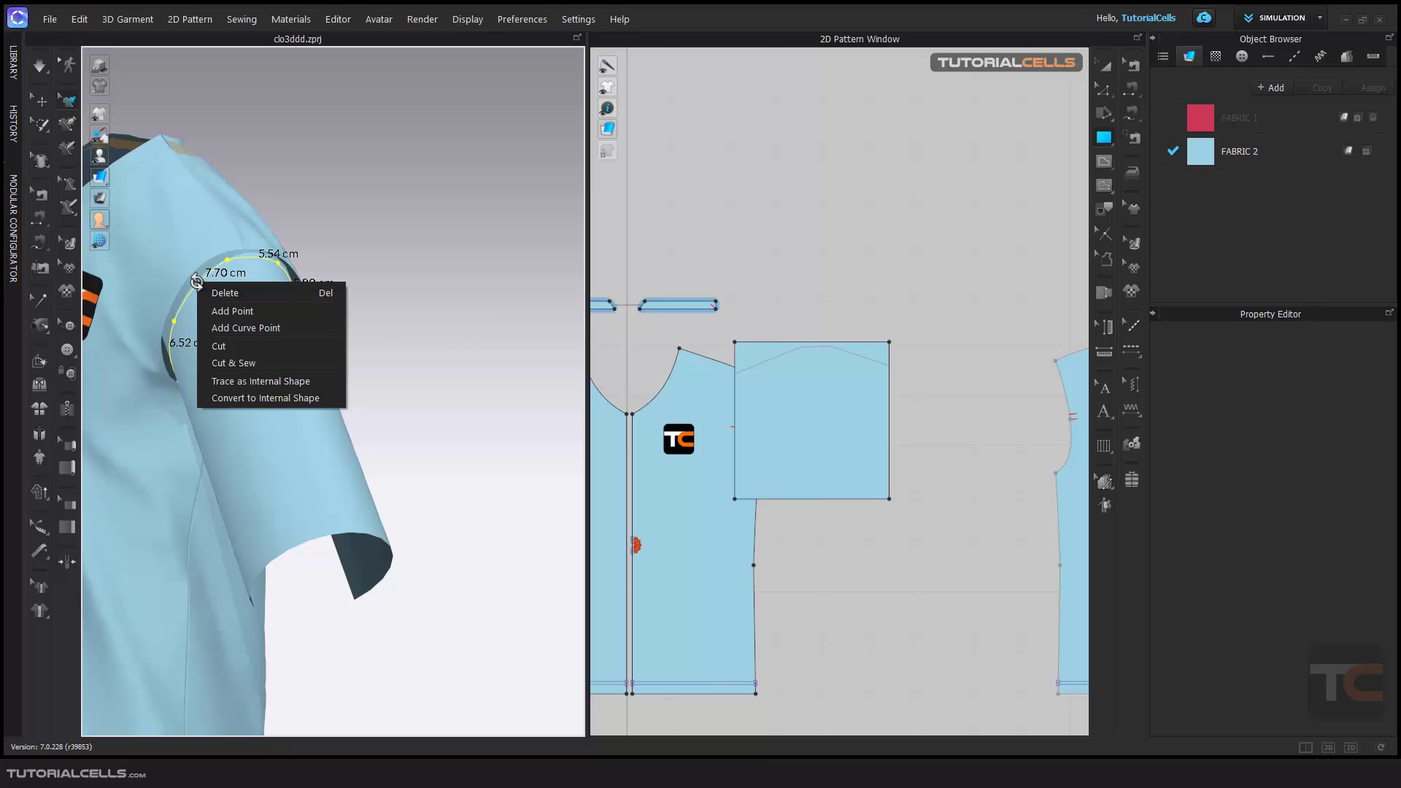
click(241, 398)
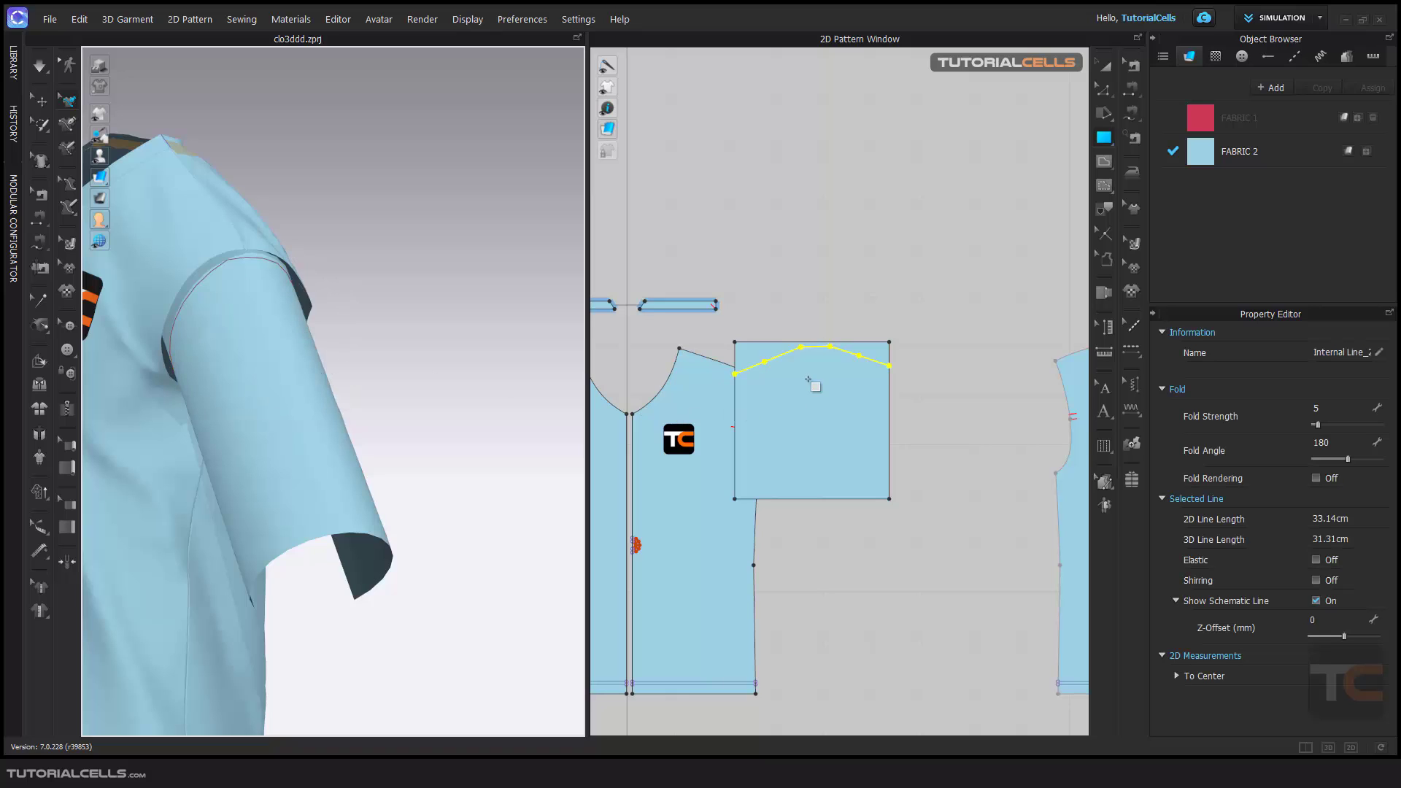
scroll(847, 365, up, 4)
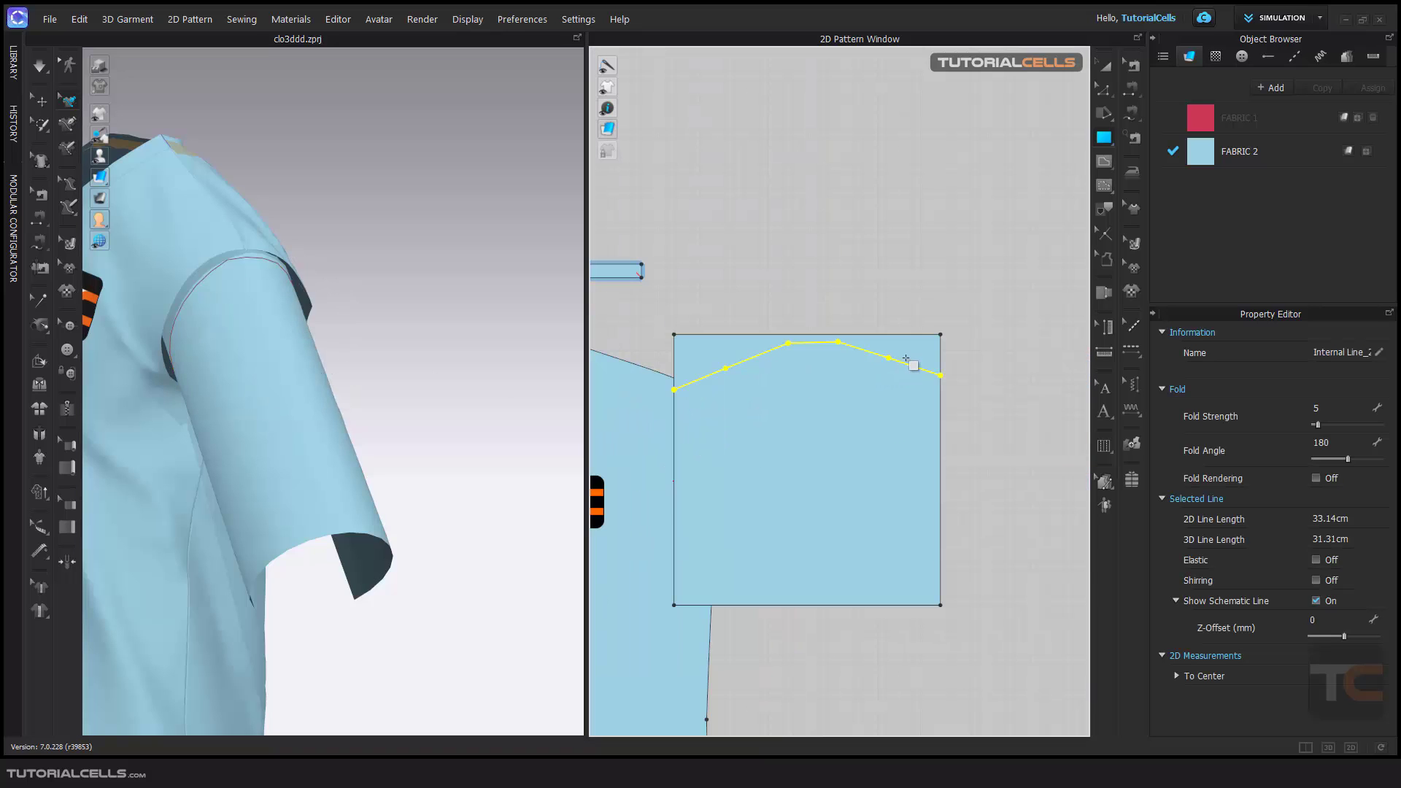
click(1104, 89)
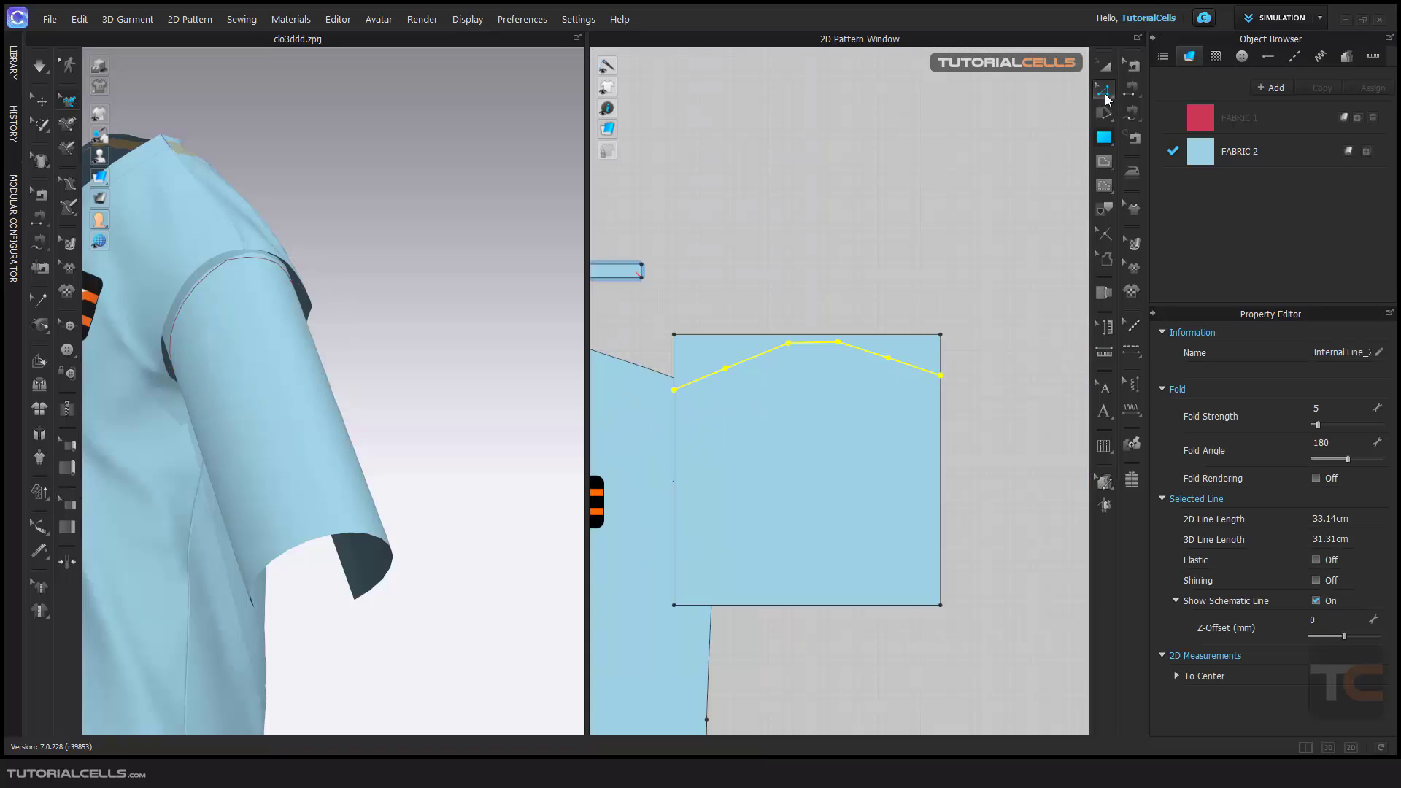
Cut the sleeve piece along the internal curve and delete the strip above it.
right_click(904, 366)
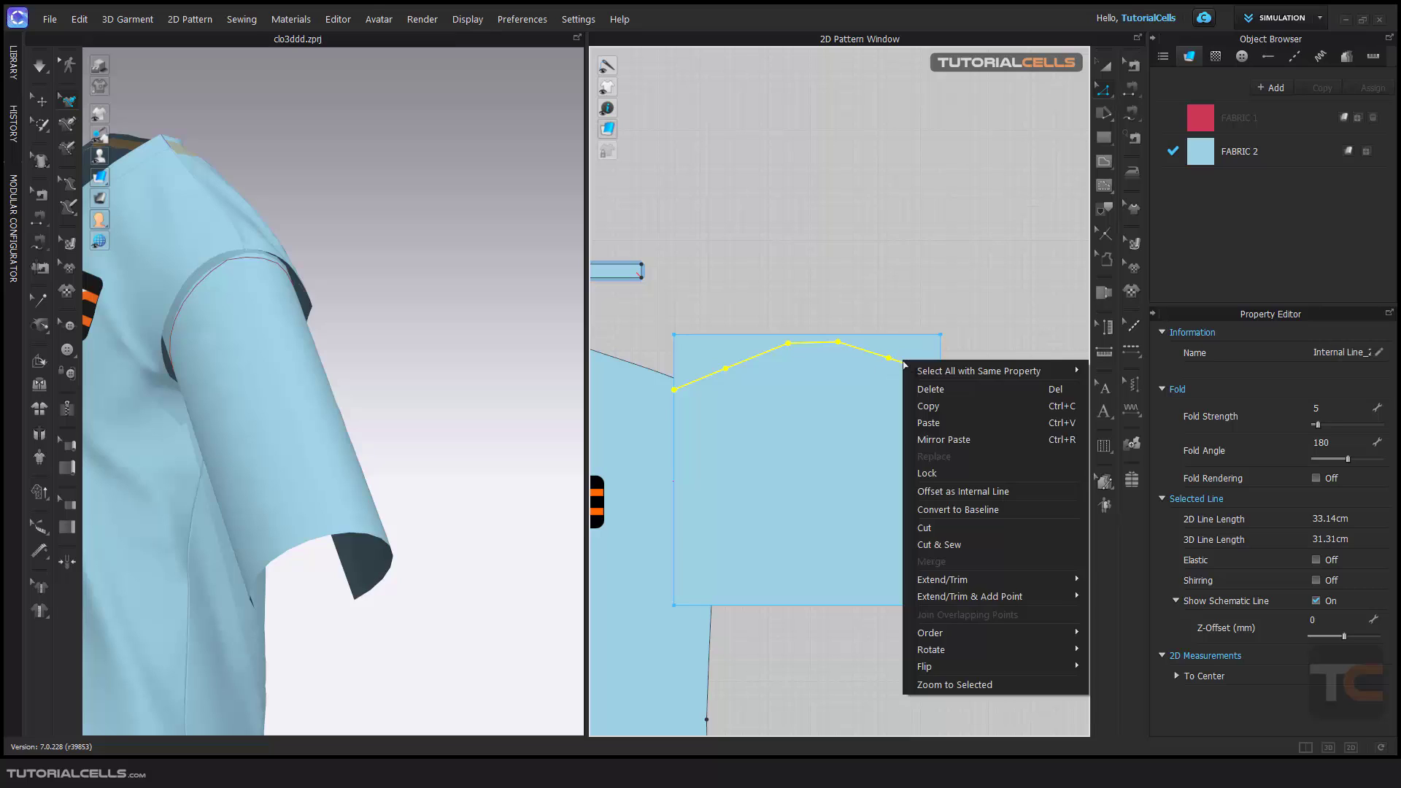
click(930, 528)
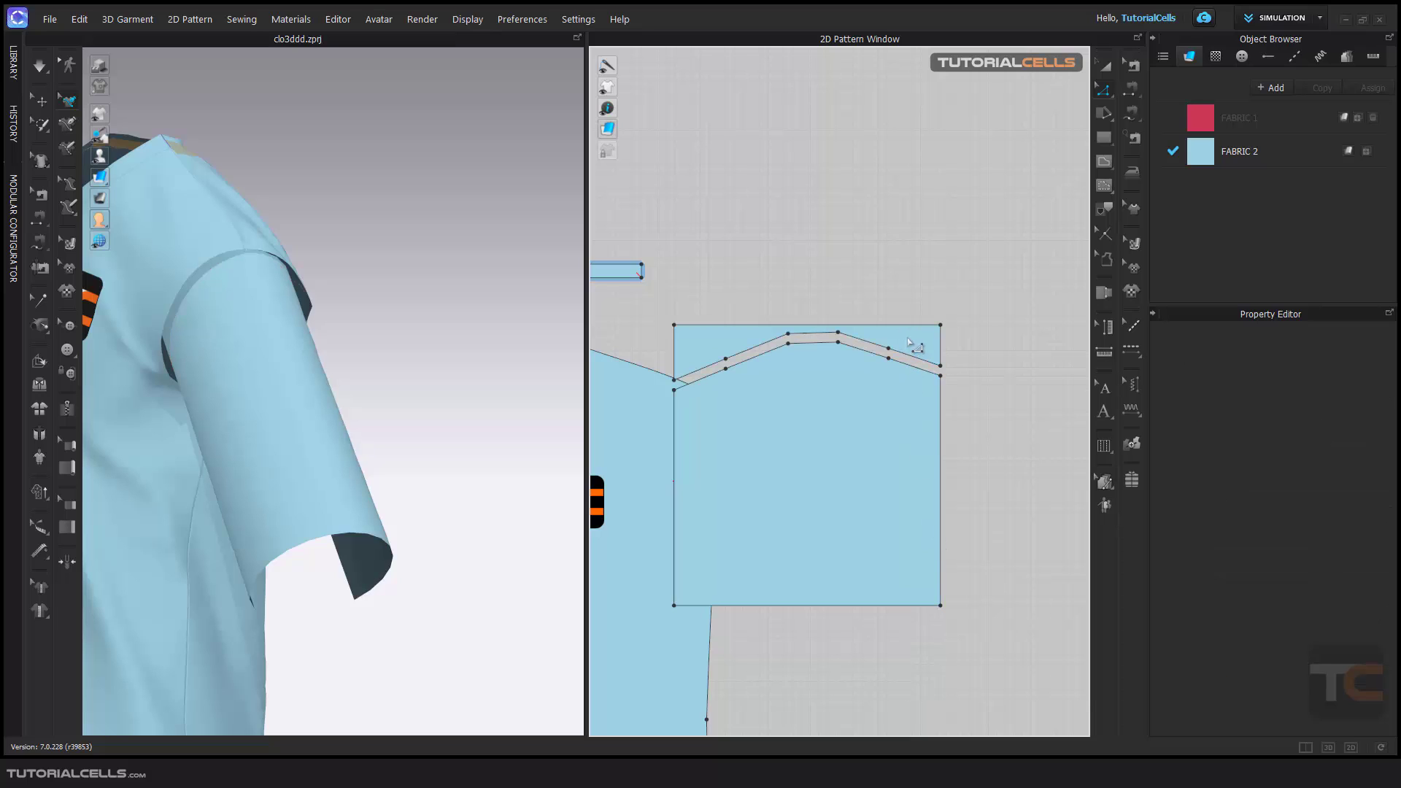
key(a)
click(885, 330)
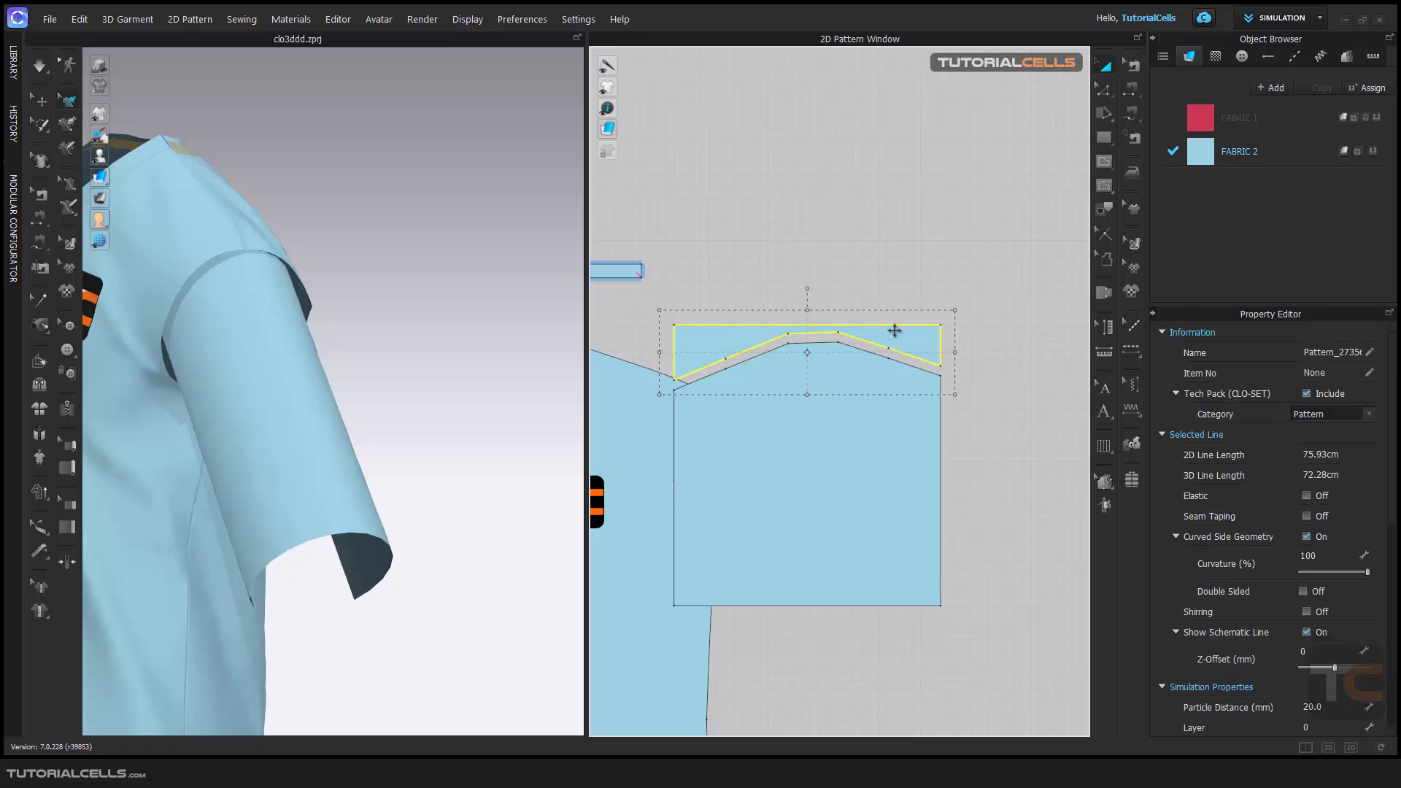
key(Delete)
right_drag(138, 351, 380, 343)
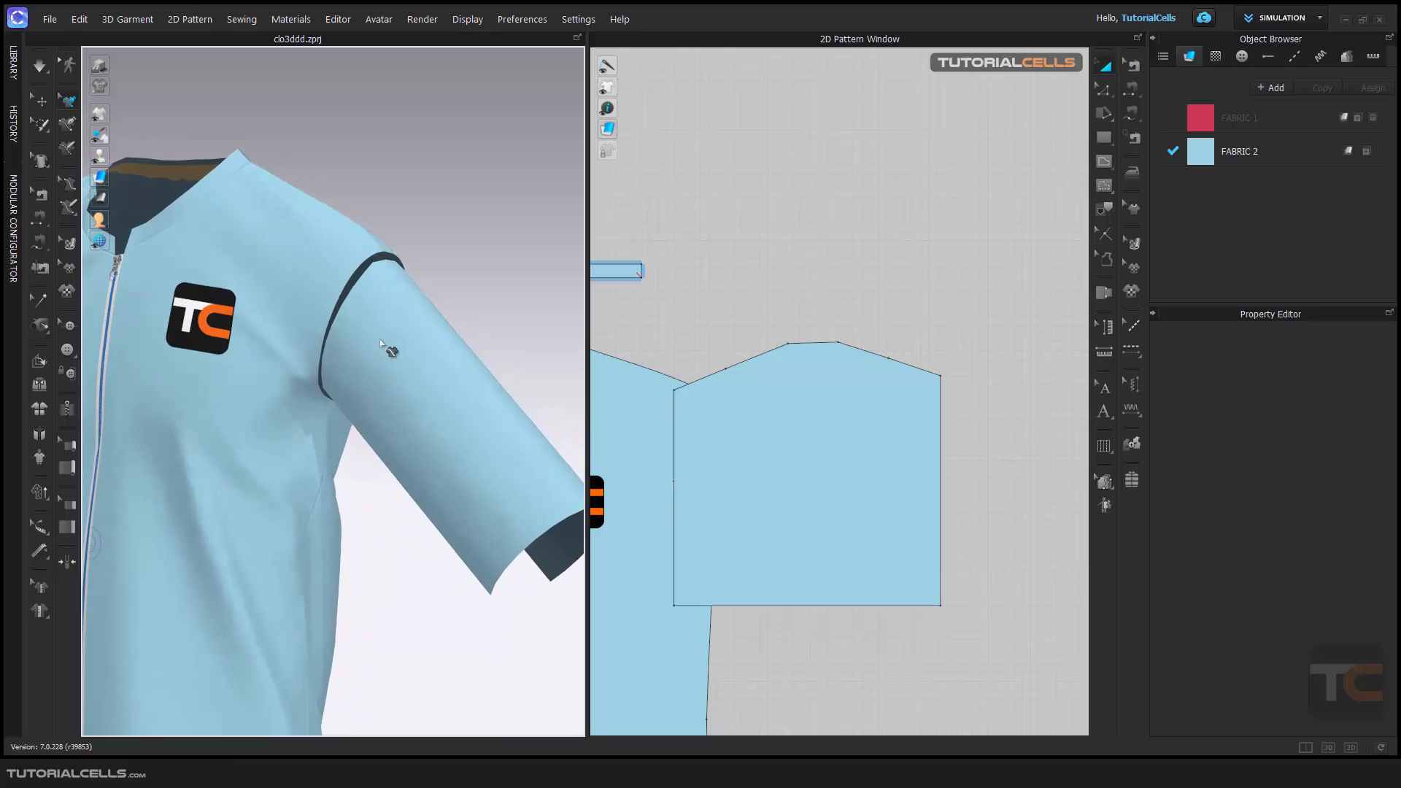
click(1131, 112)
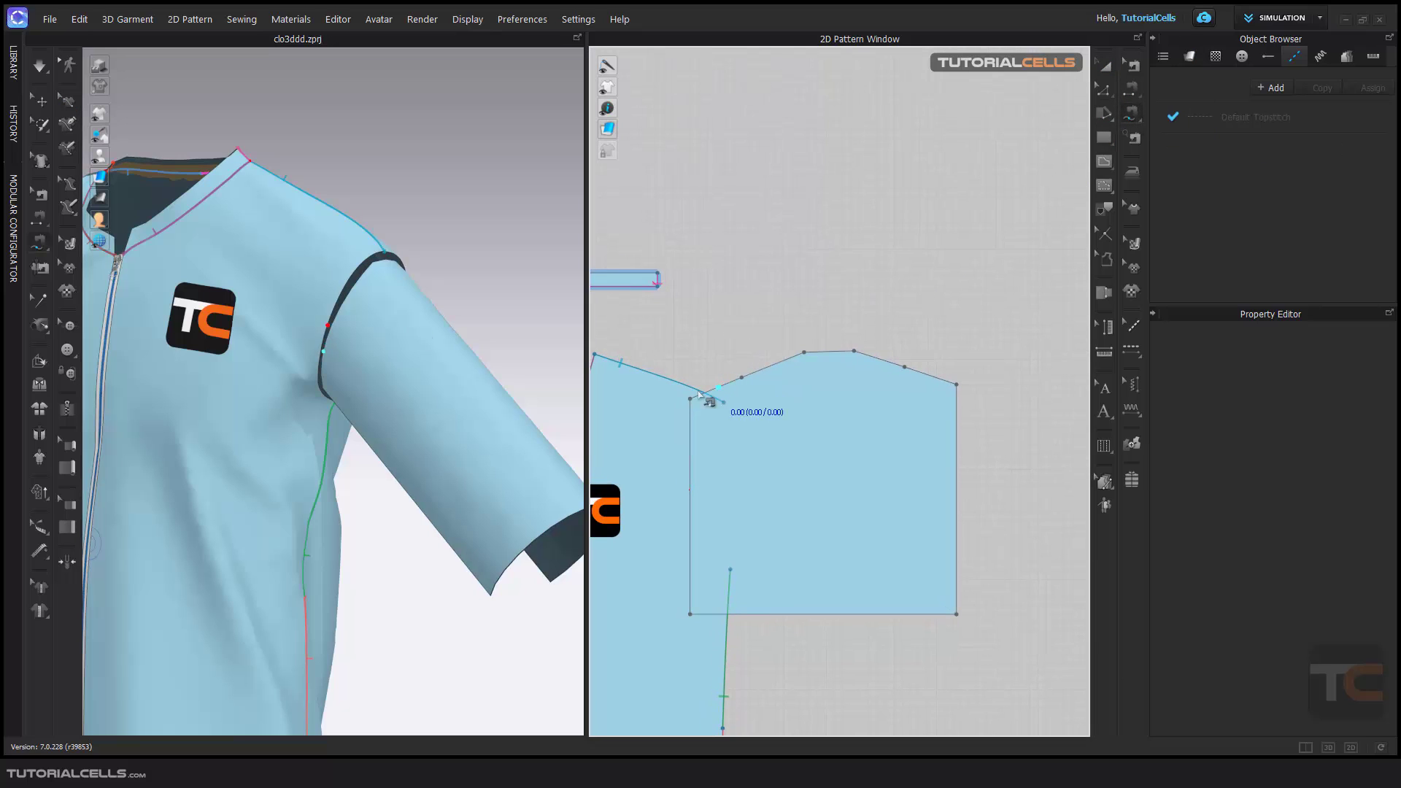
Move the sleeve pattern piece next to the front bodice.
click(690, 398)
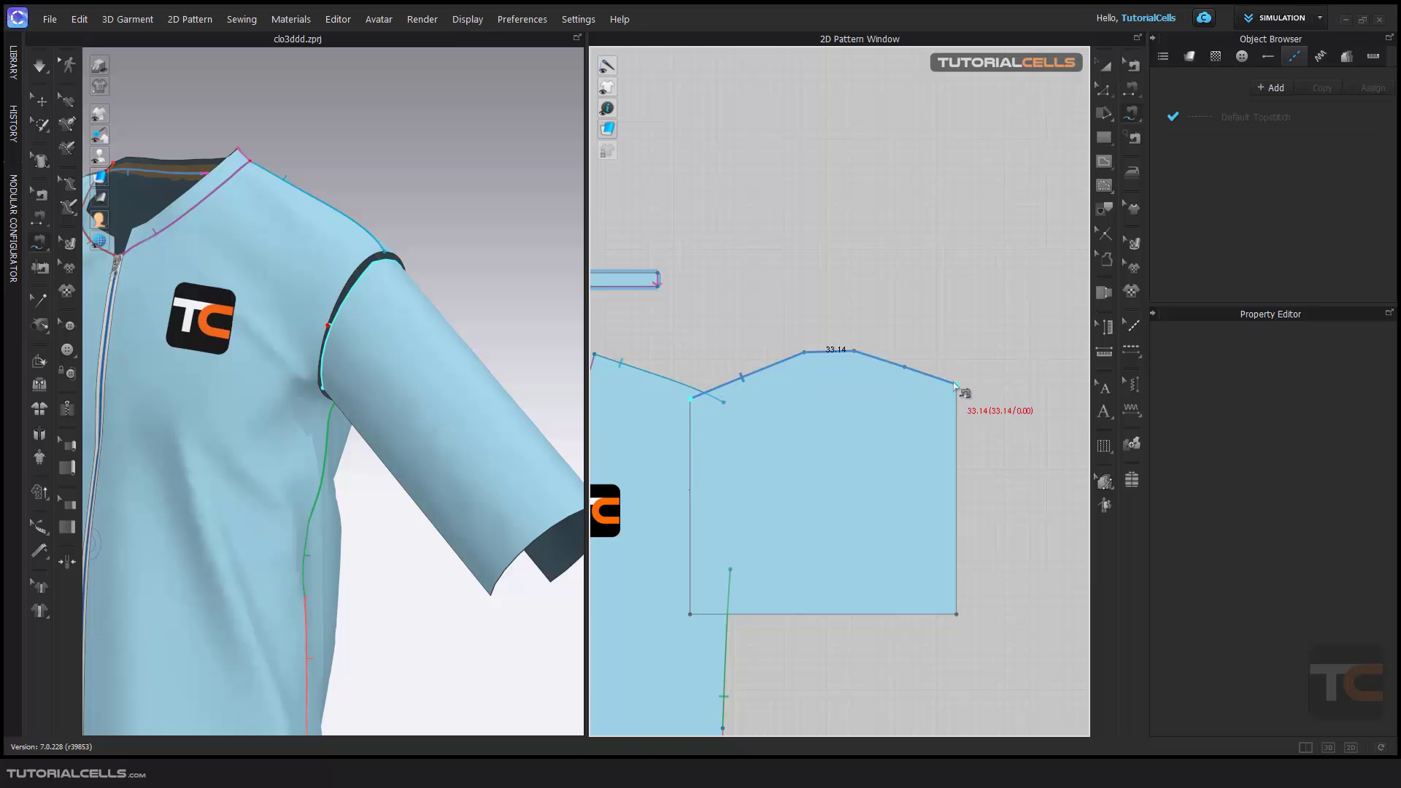
middle_drag(602, 380, 930, 324)
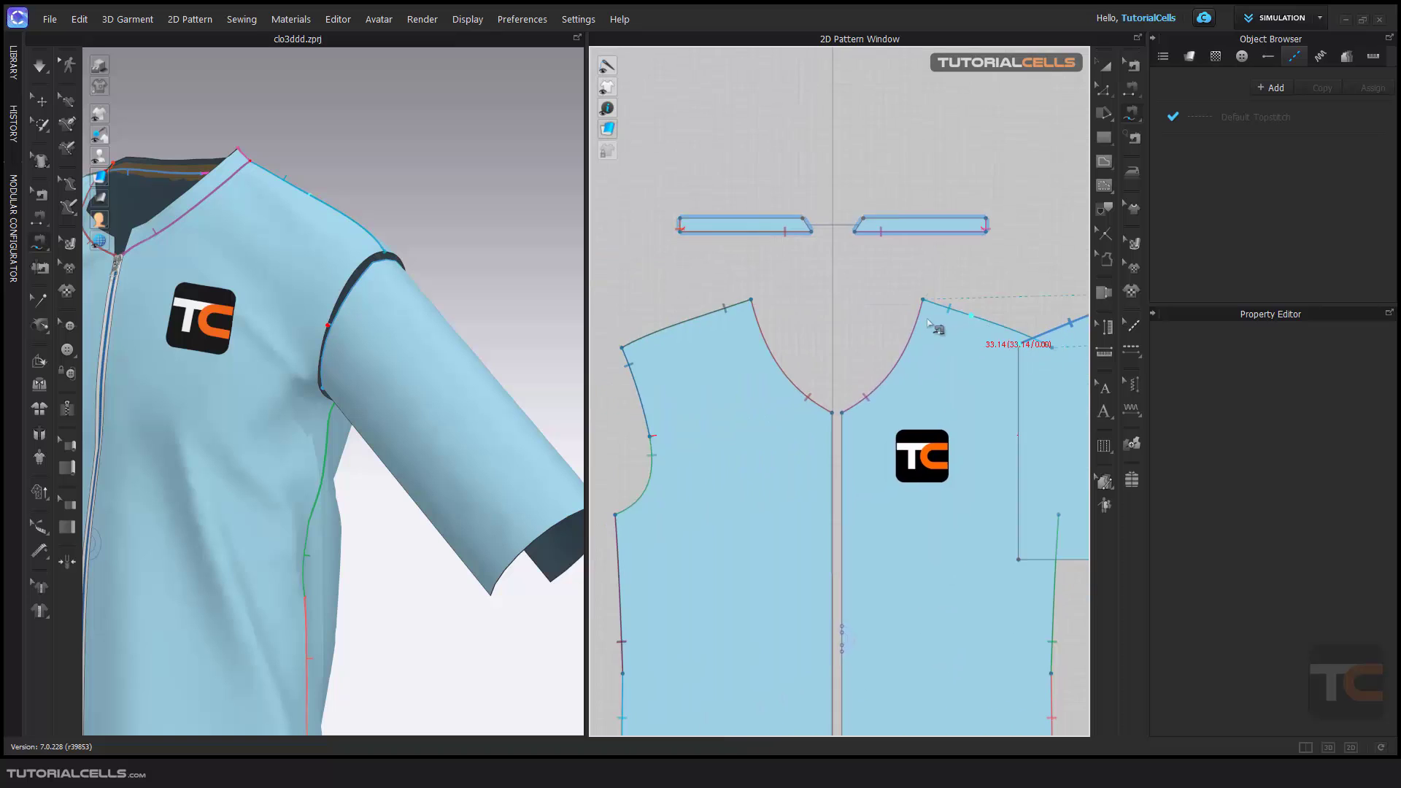
scroll(927, 322, down, 5)
scroll(927, 322, up, 2)
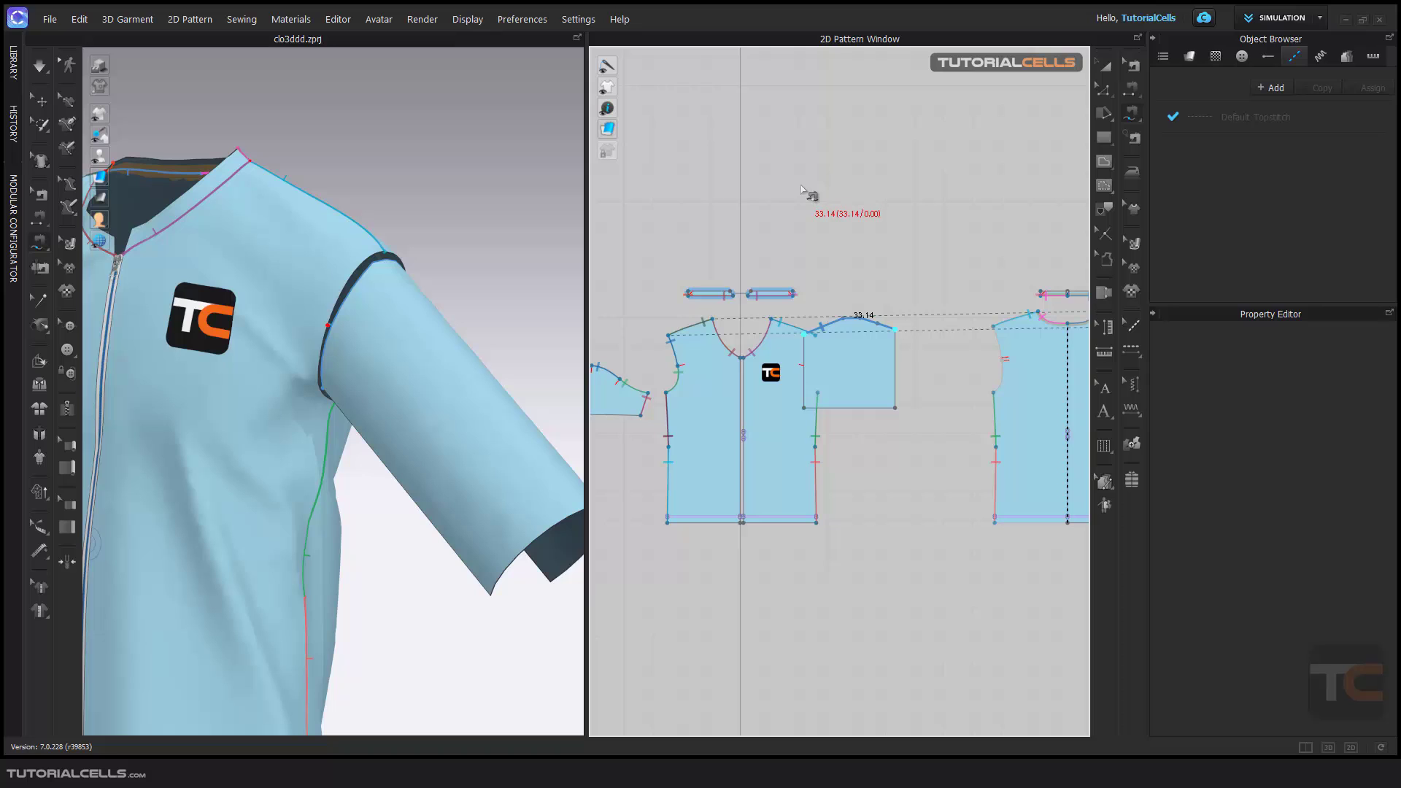
click(1106, 66)
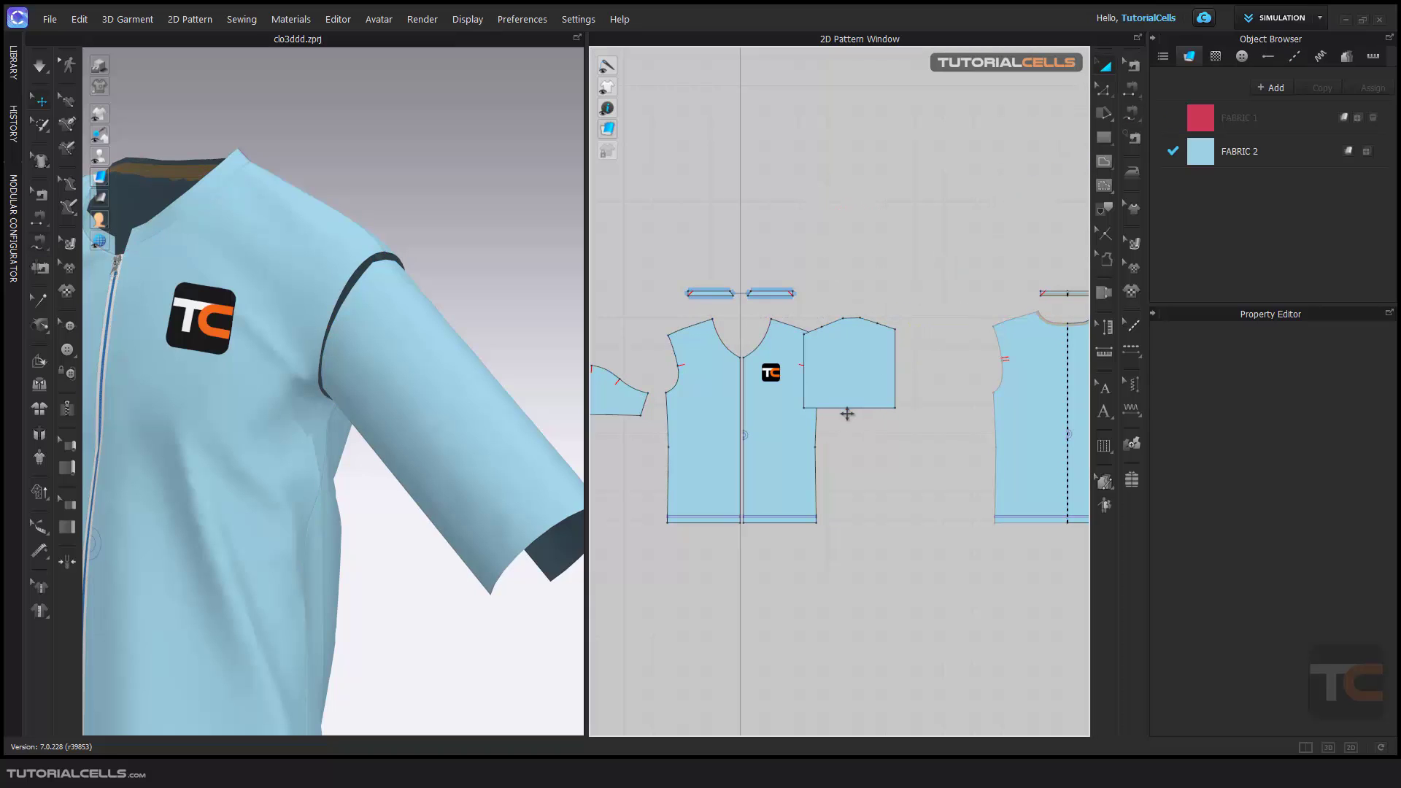
drag(839, 366, 897, 377)
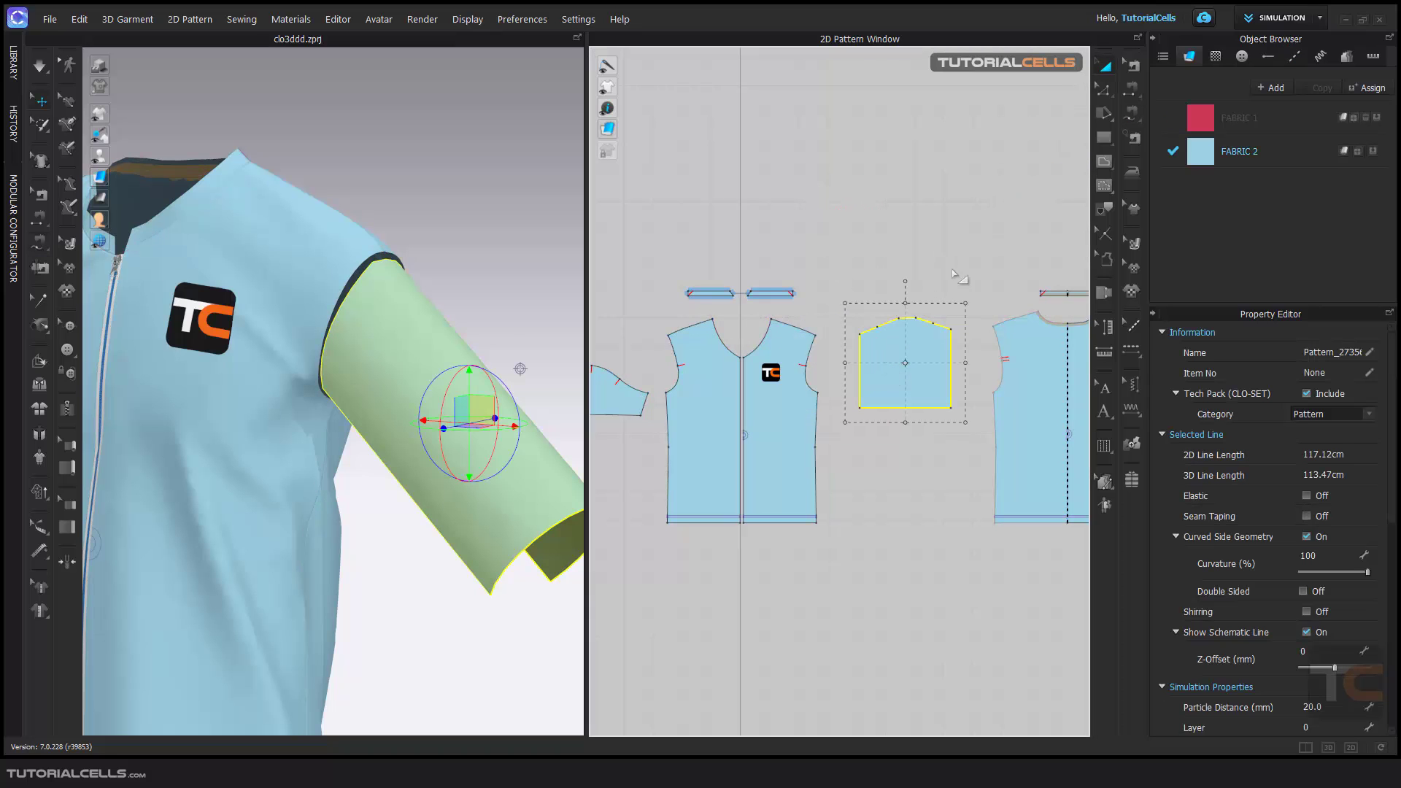
Sew the sleeve cap edge to the front armhole and start the simulation.
click(1132, 113)
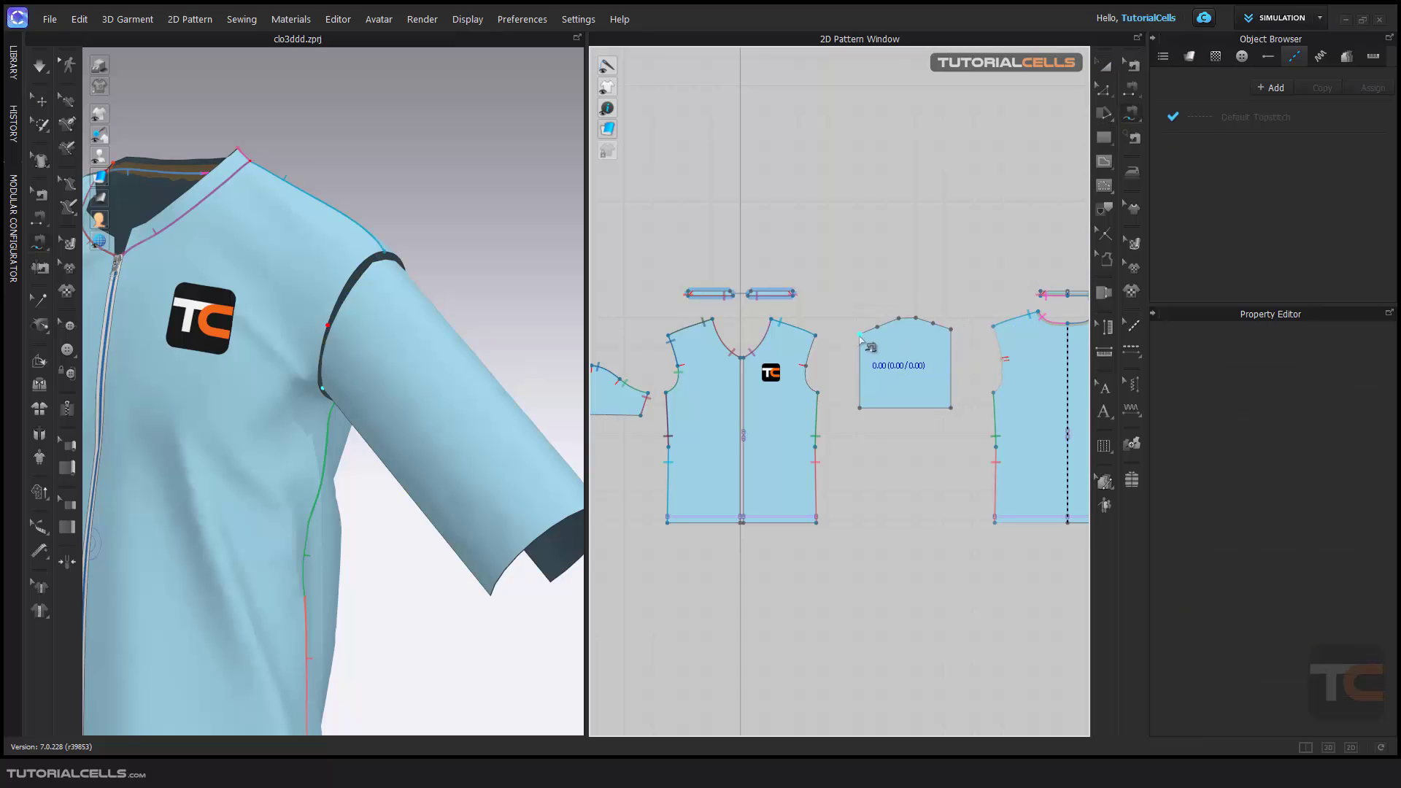
click(860, 336)
click(951, 329)
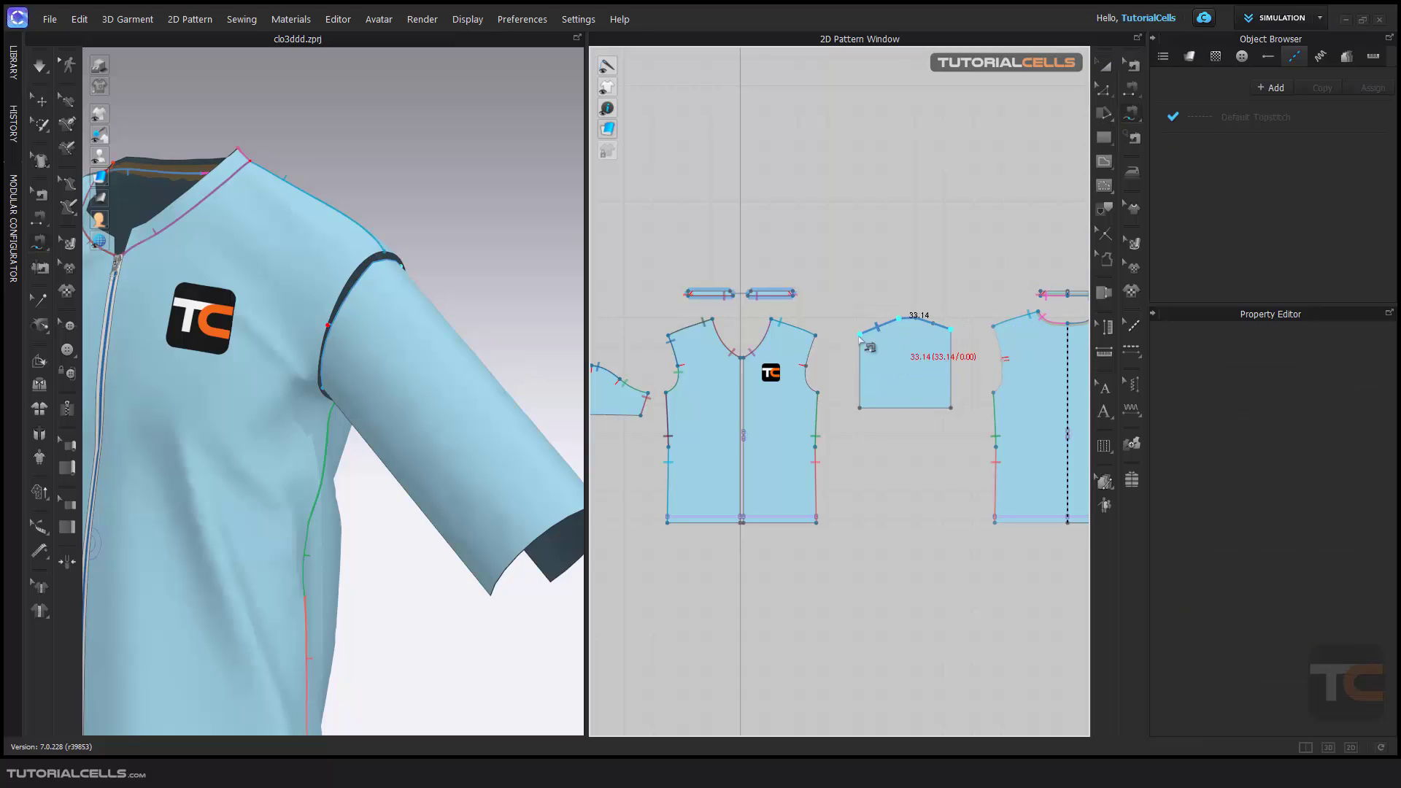
click(818, 392)
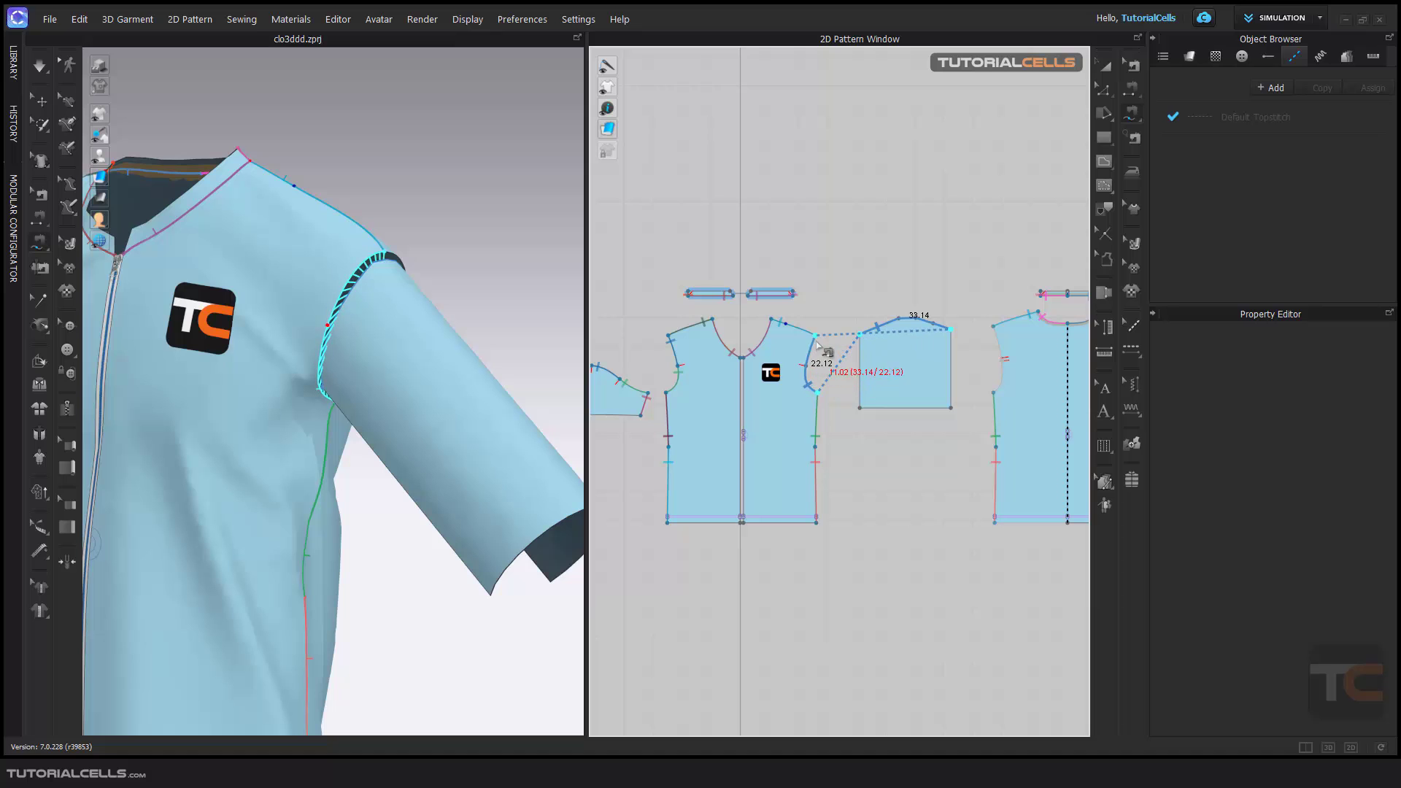
click(818, 337)
key(space)
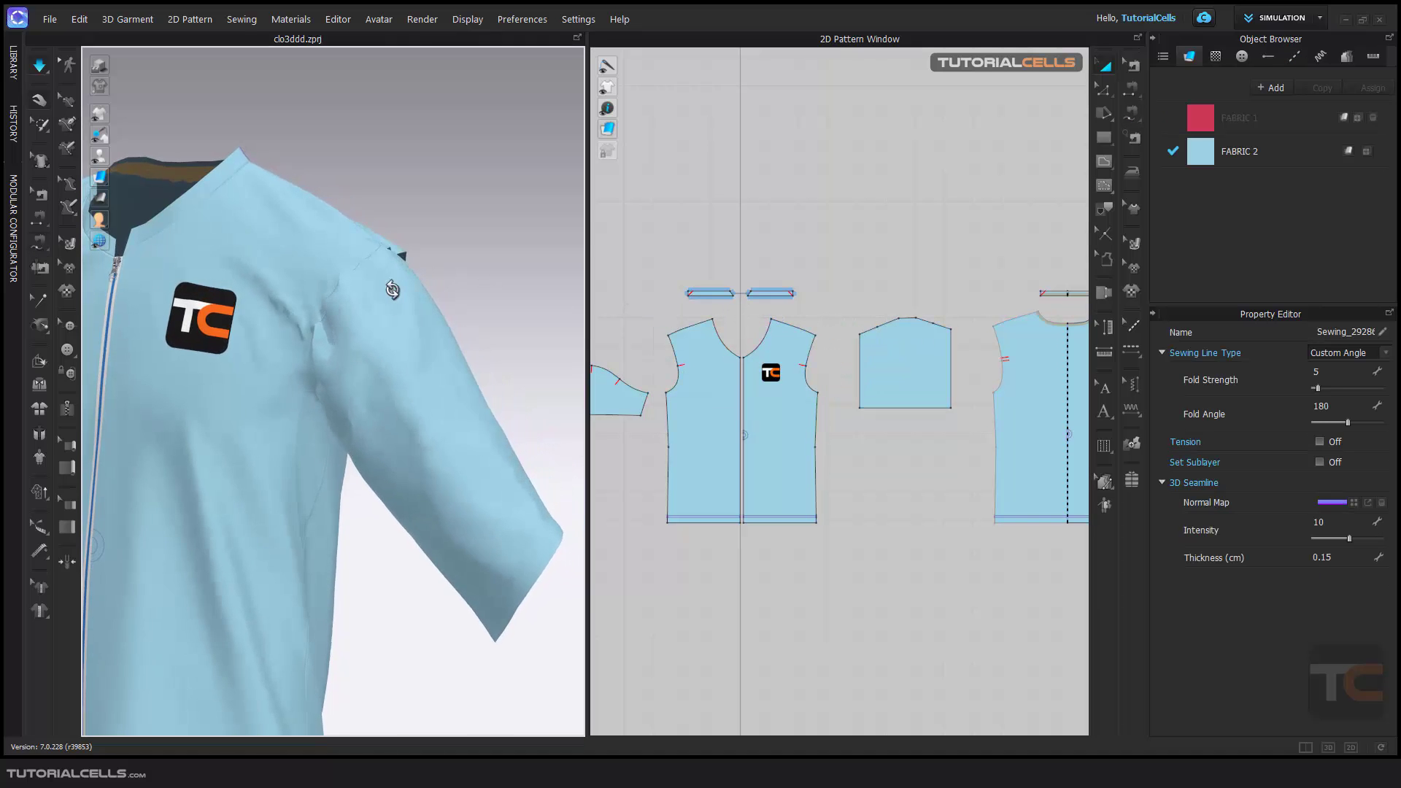
Show the seams and orbit around the draped sleeve to review the sewing.
right_drag(391, 288, 467, 306)
key(b)
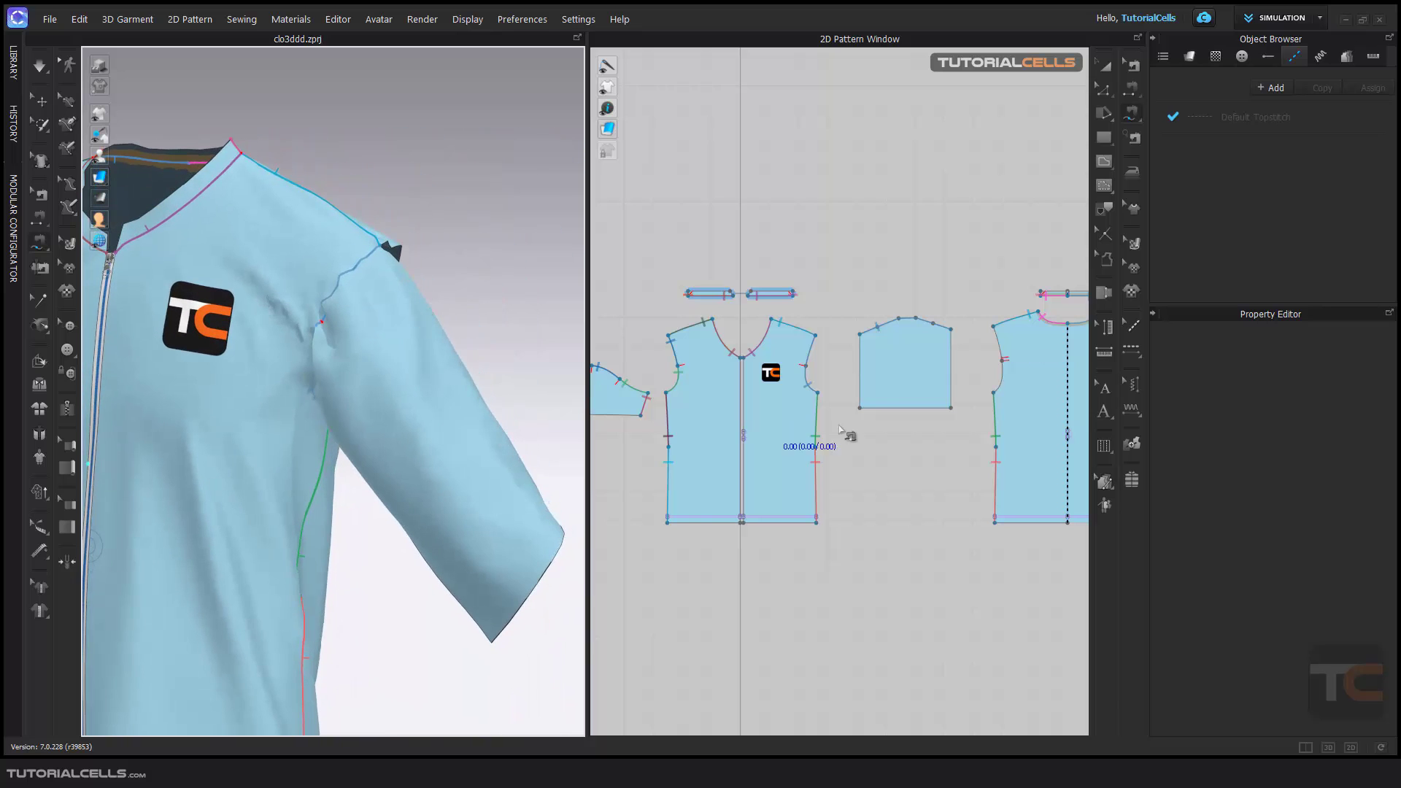
scroll(841, 431, up, 2)
scroll(867, 408, down, 3)
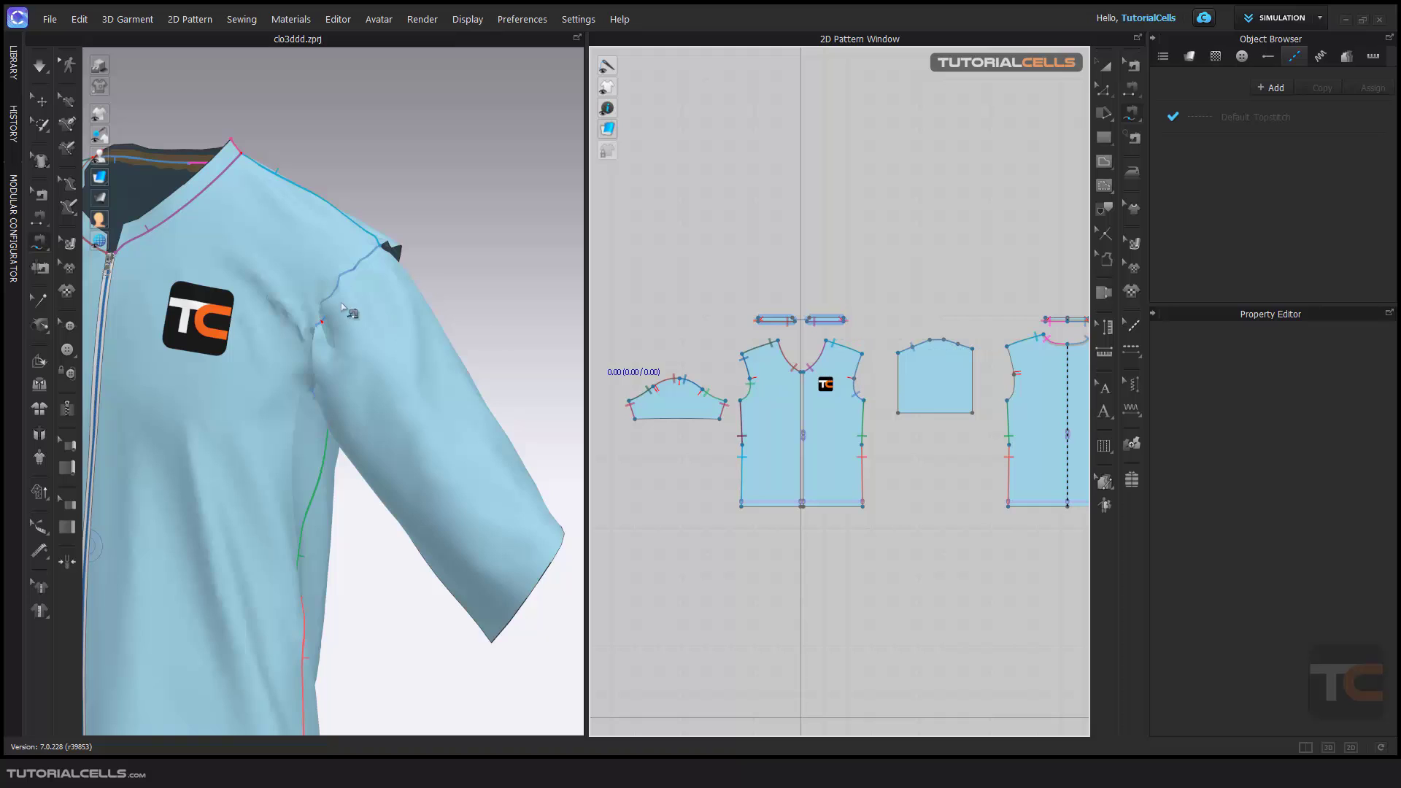
right_drag(408, 313, 457, 298)
key(q)
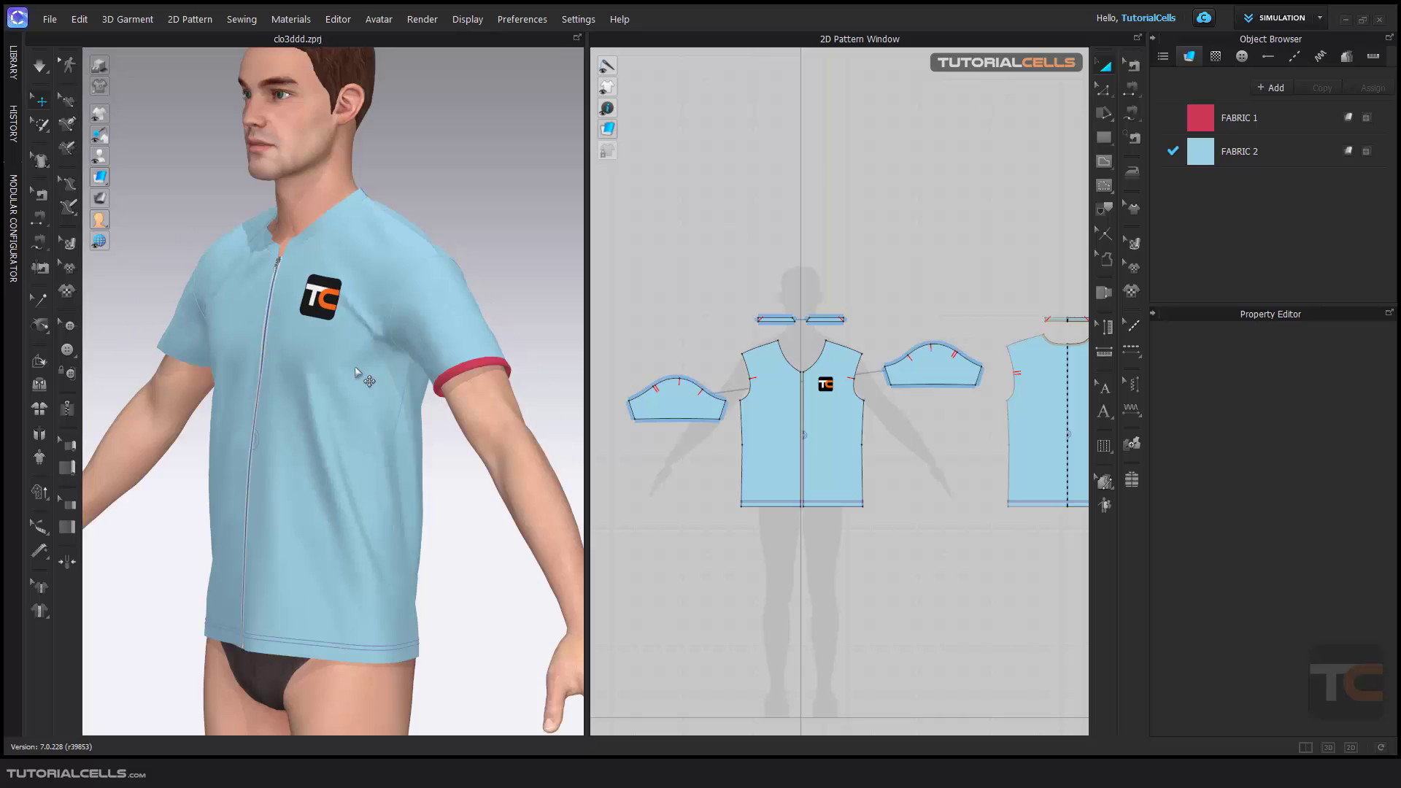
scroll(355, 366, up, 5)
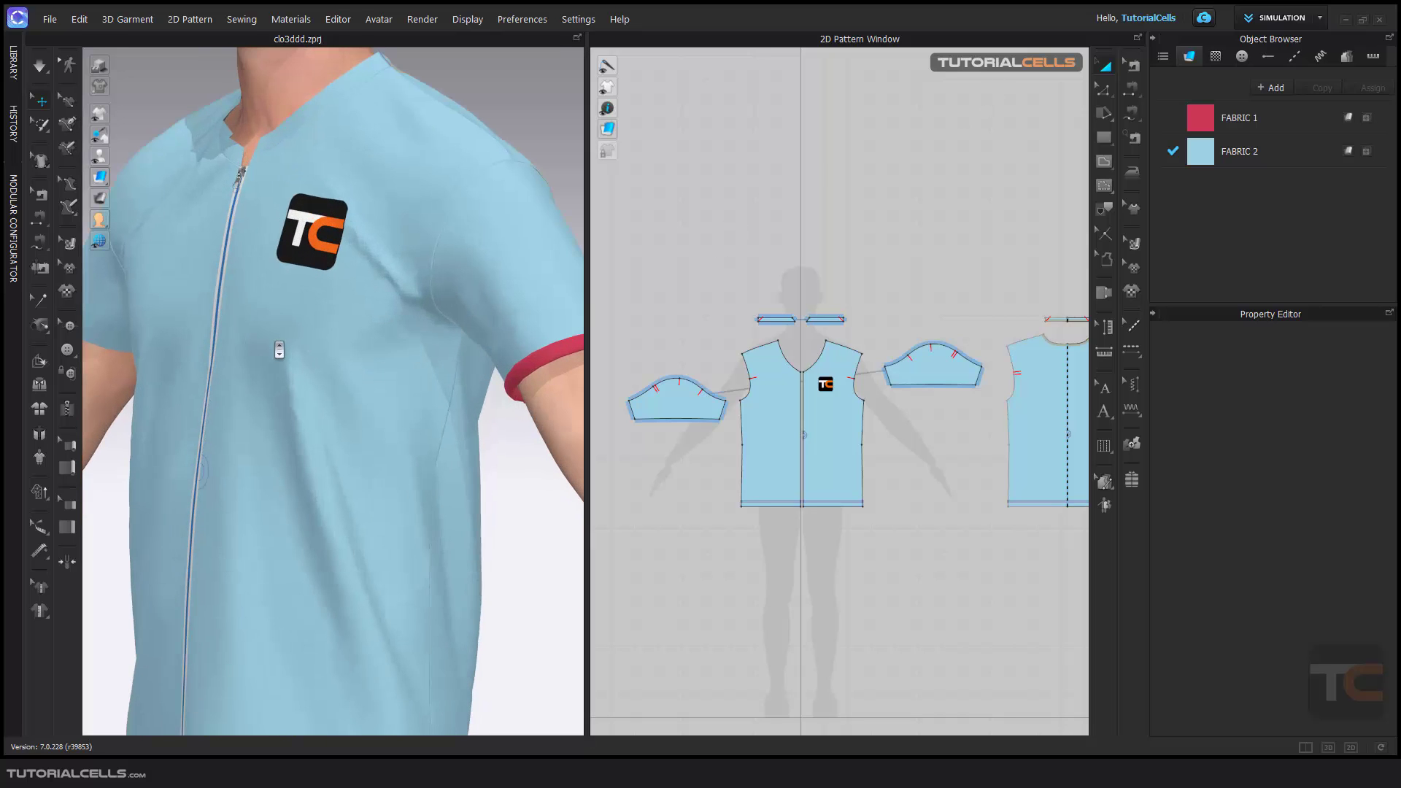
right_drag(317, 321, 352, 250)
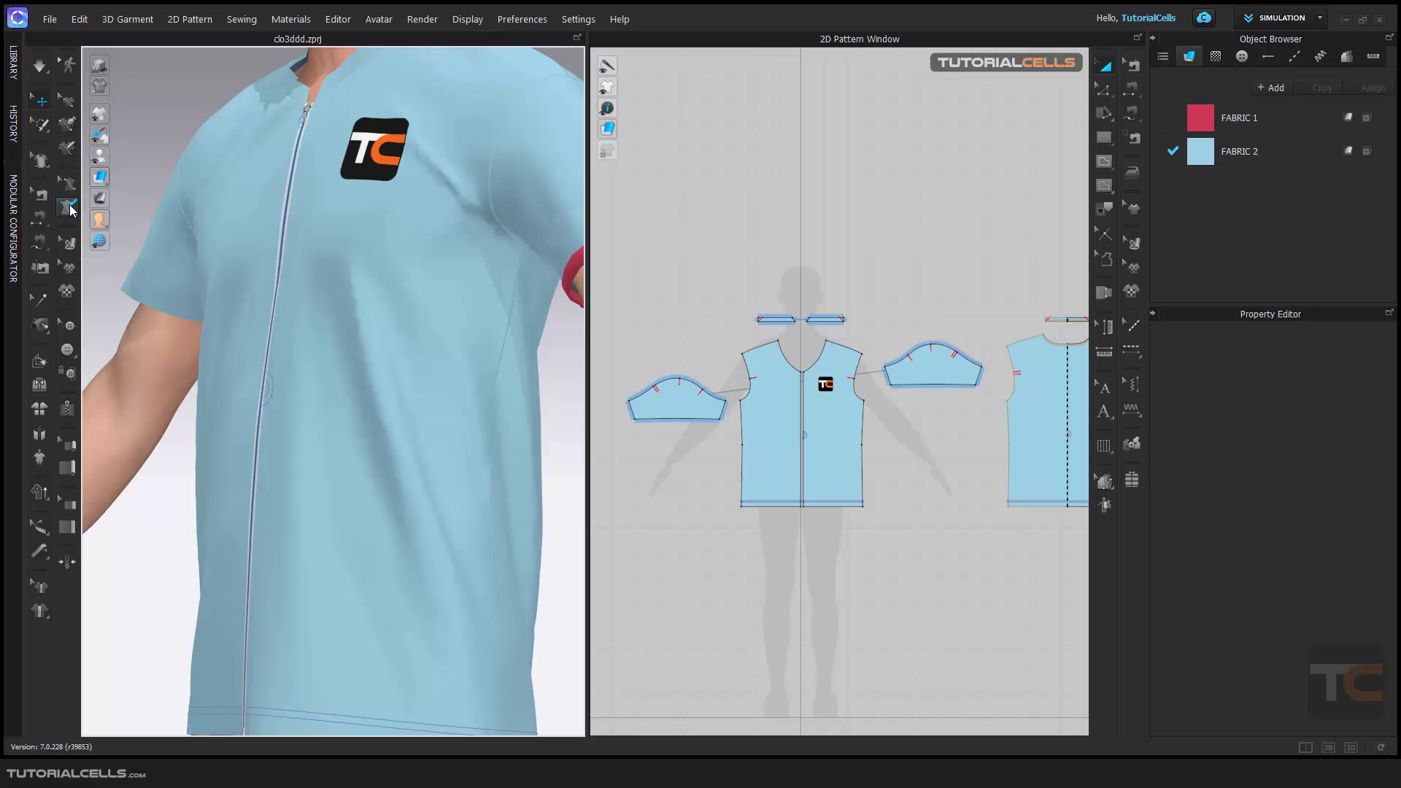
click(69, 151)
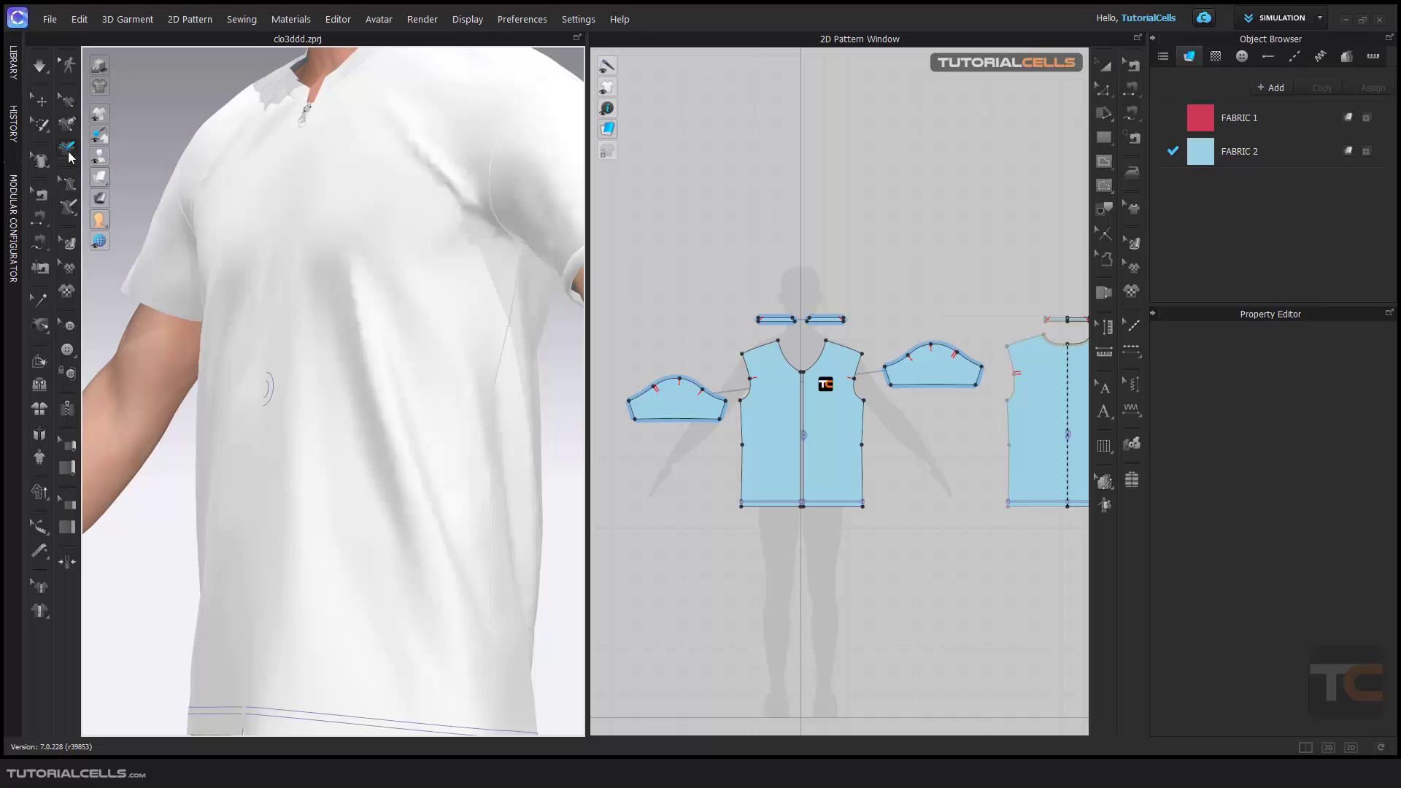
Draw a freehand pocket-shaped loop on the shirt front with the 3D Pen.
click(443, 319)
mouse_move(377, 357)
mouse_down()
mouse_move(330, 420)
mouse_move(341, 480)
mouse_move(416, 518)
mouse_move(463, 505)
mouse_move(485, 477)
mouse_move(438, 316)
mouse_up()
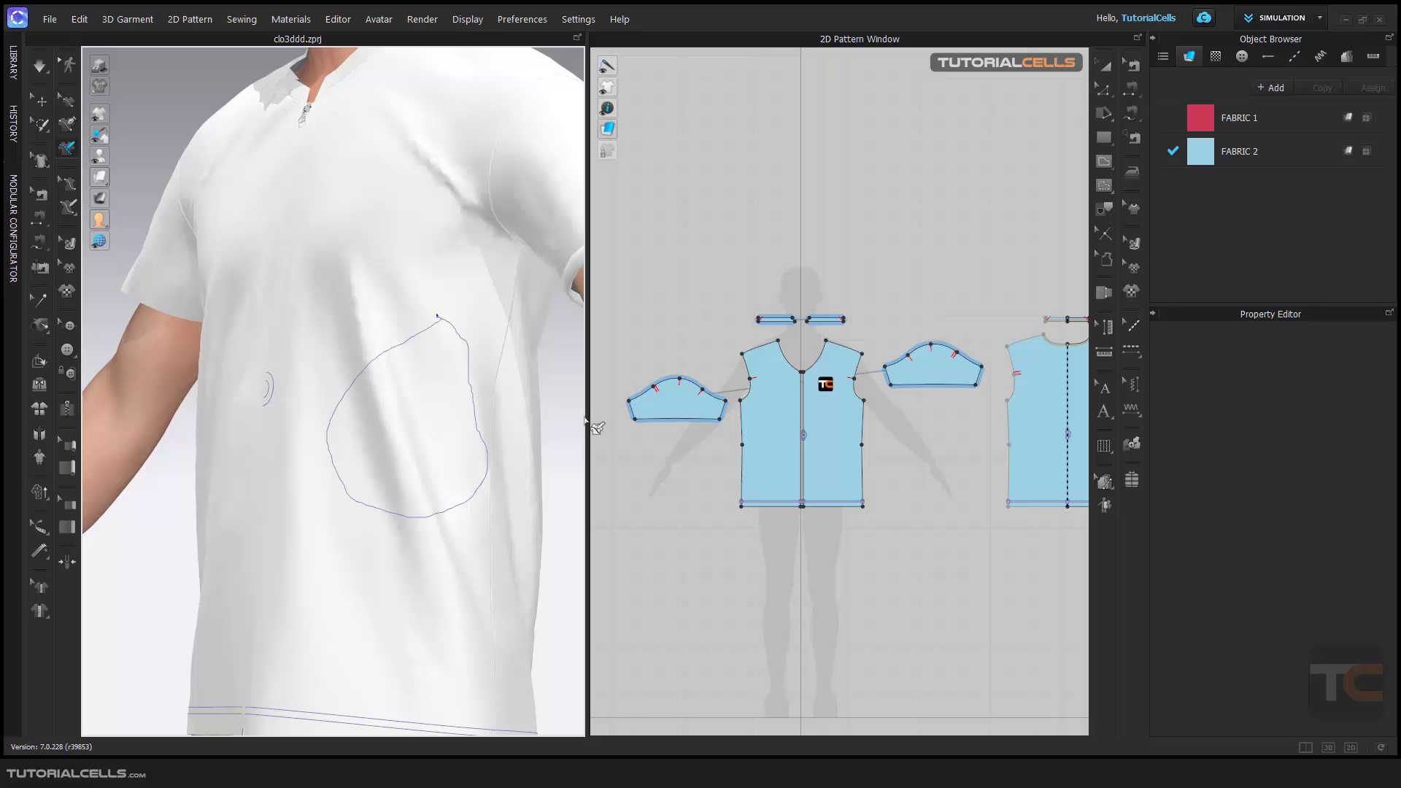
click(443, 325)
scroll(442, 325, up, 2)
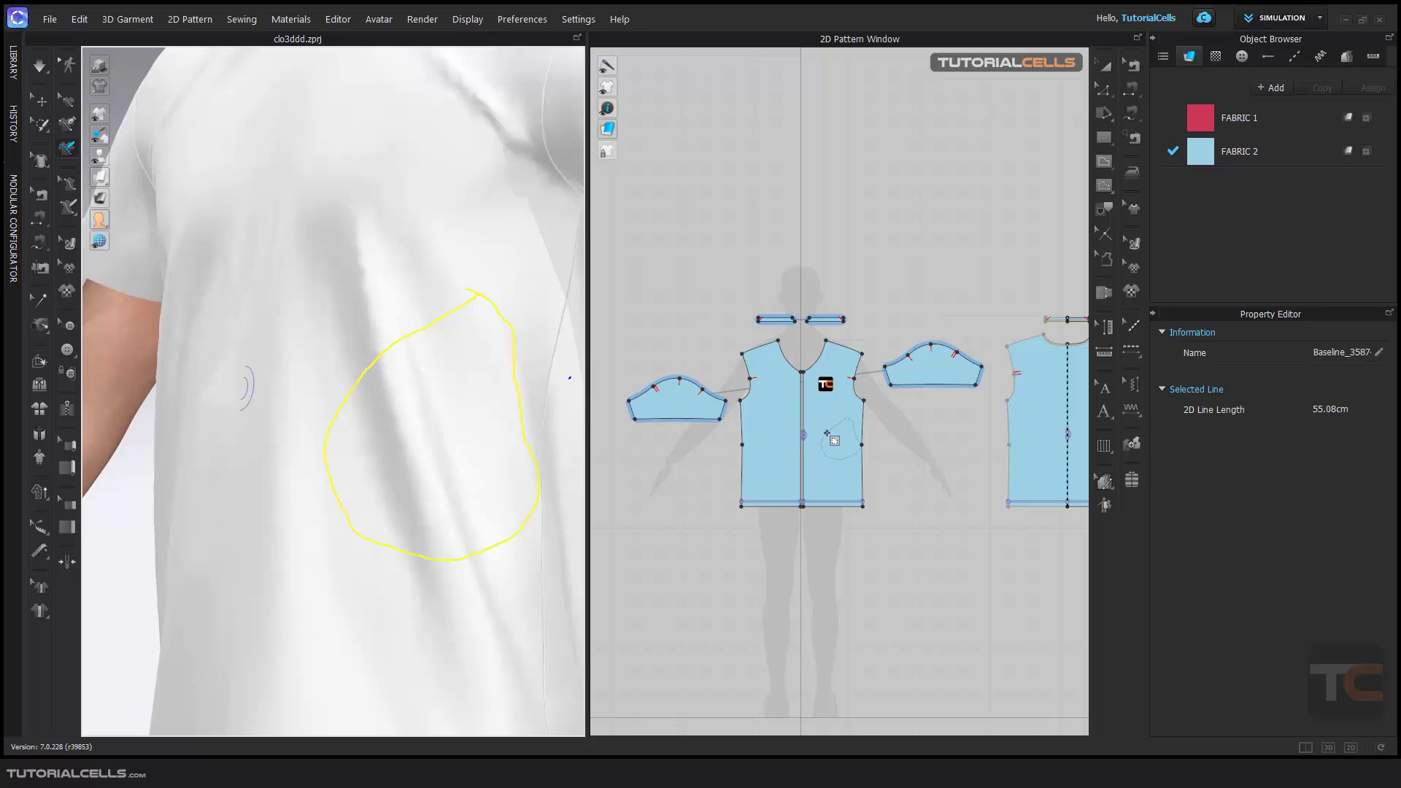
scroll(827, 433, up, 6)
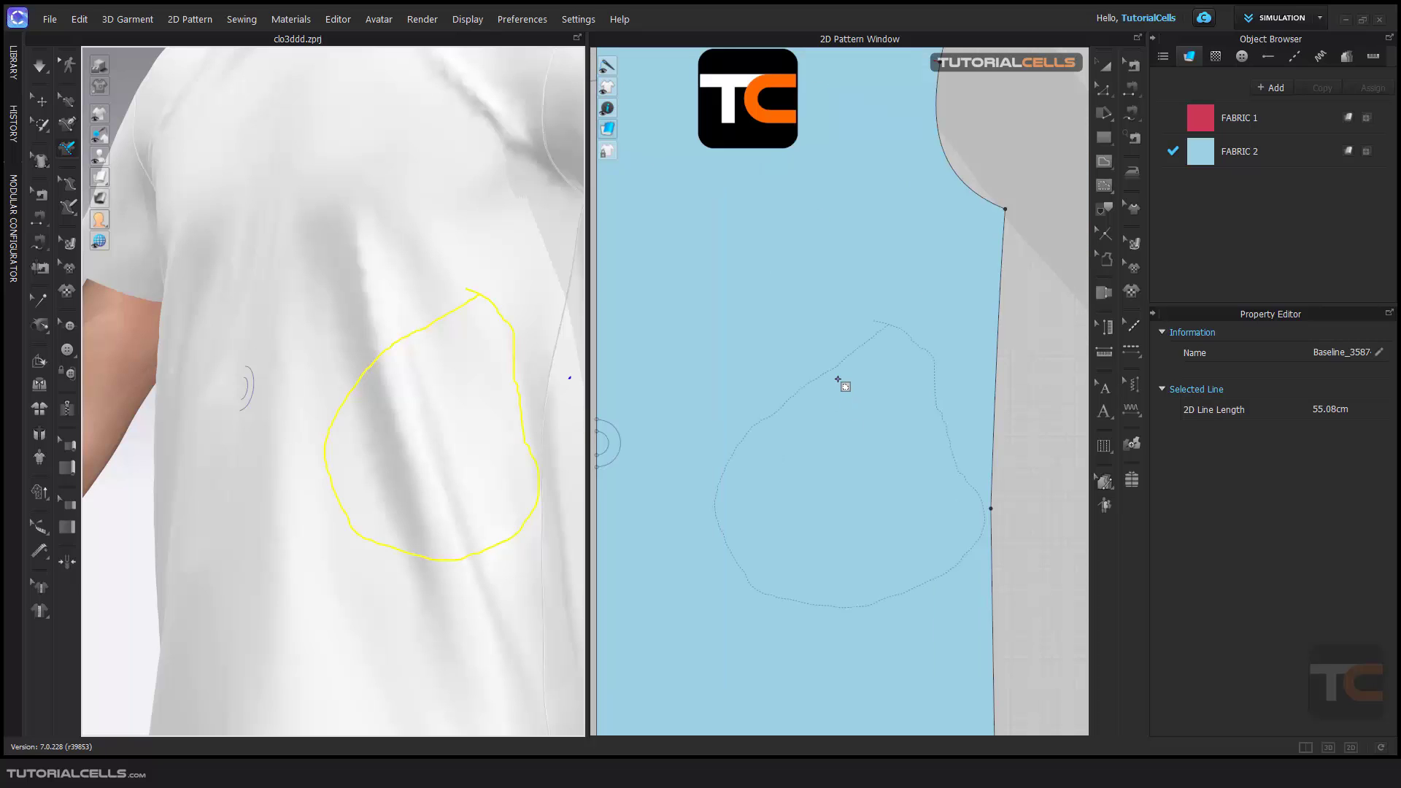
Trace the drawn loop as an internal shape on the front pattern piece.
click(1105, 208)
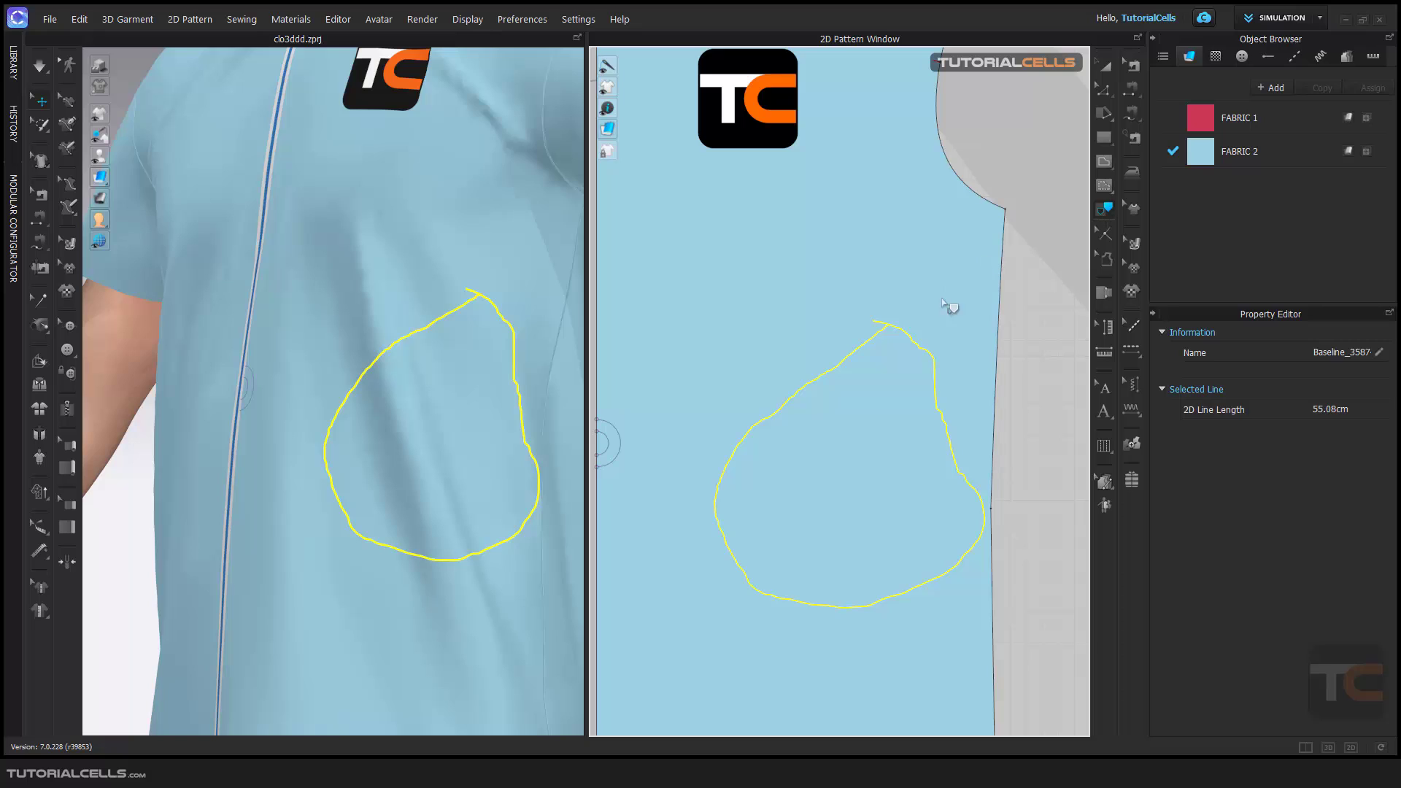
right_click(915, 349)
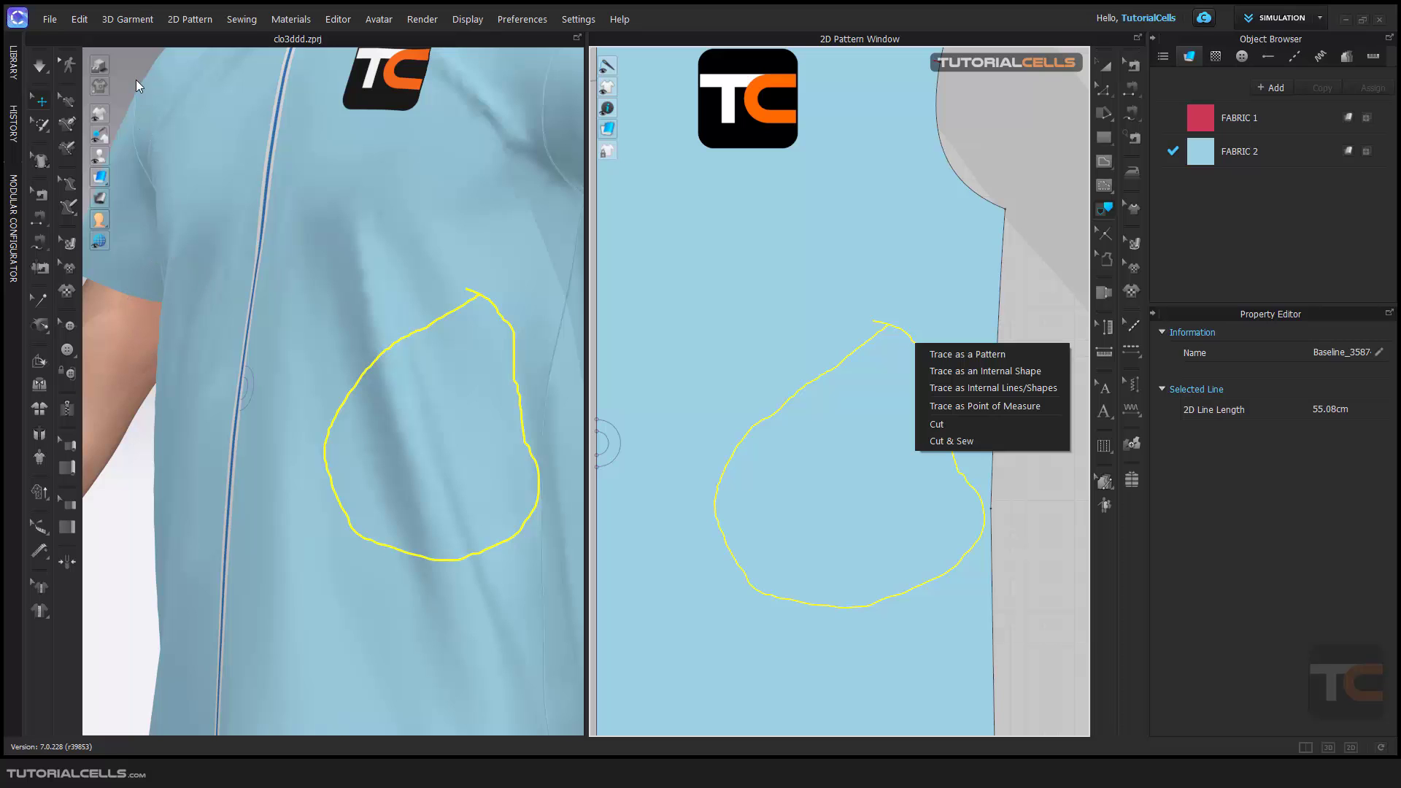
click(985, 371)
scroll(786, 357, down, 3)
scroll(785, 358, up, 4)
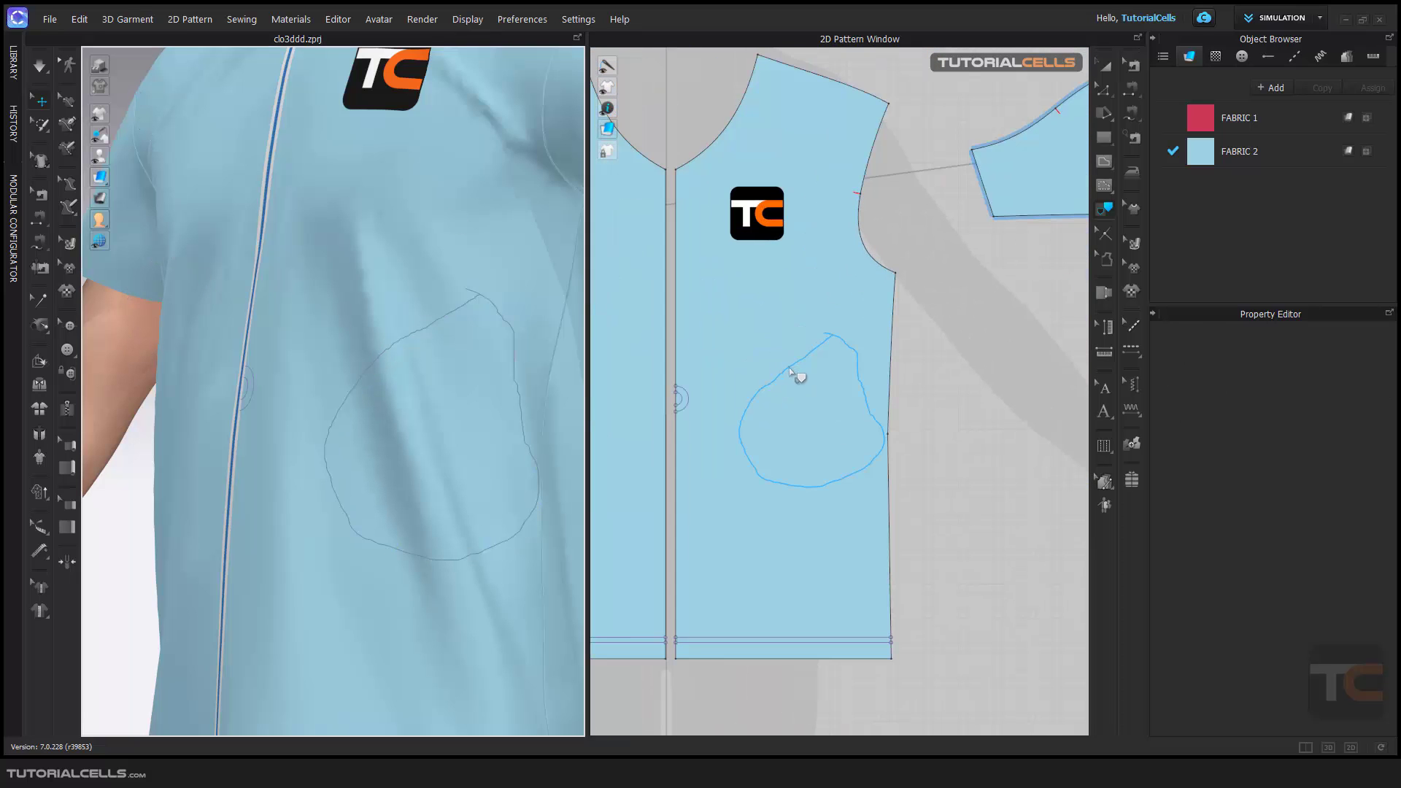
Delete the pocket internal shape from the front piece and zoom out to view the shirt.
click(791, 372)
key(Delete)
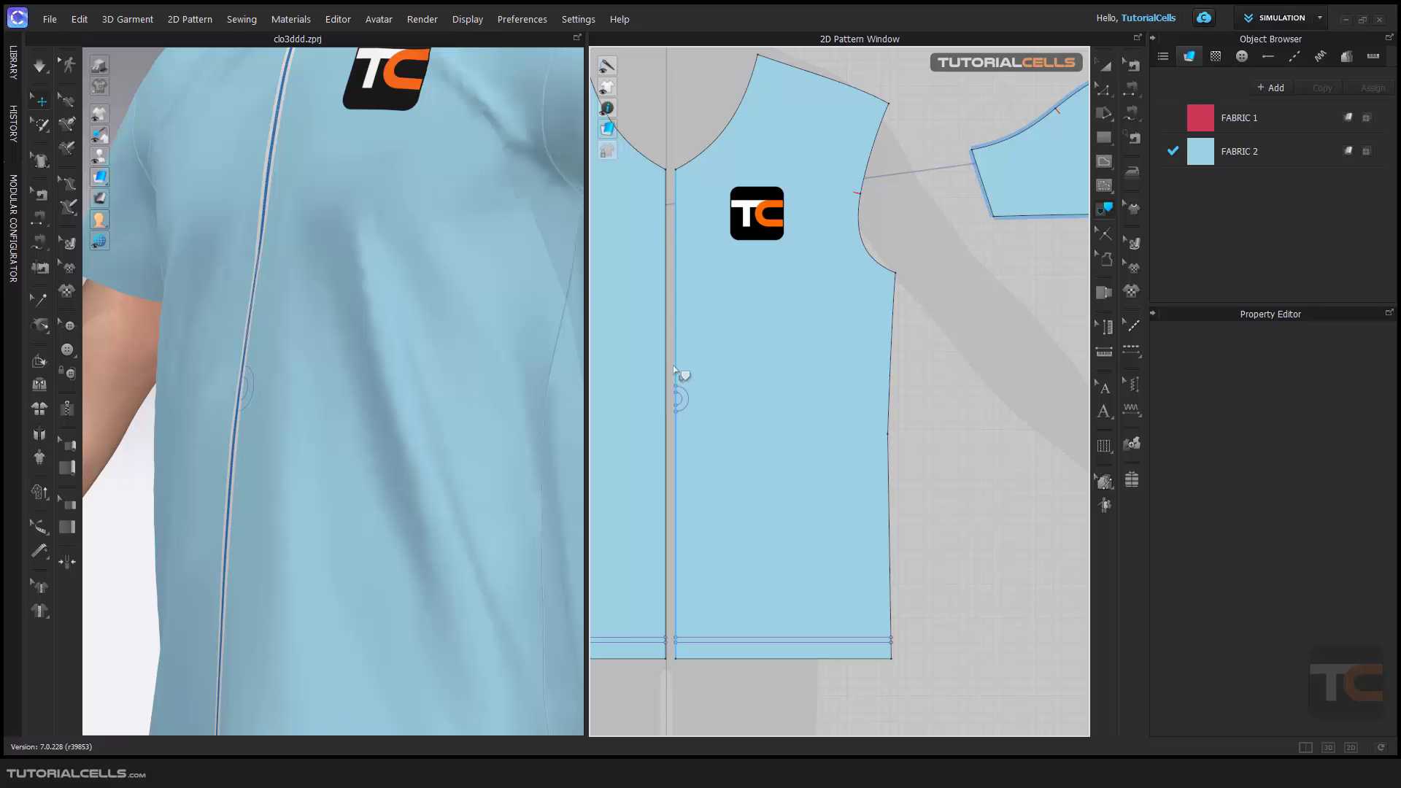
scroll(414, 255, down, 6)
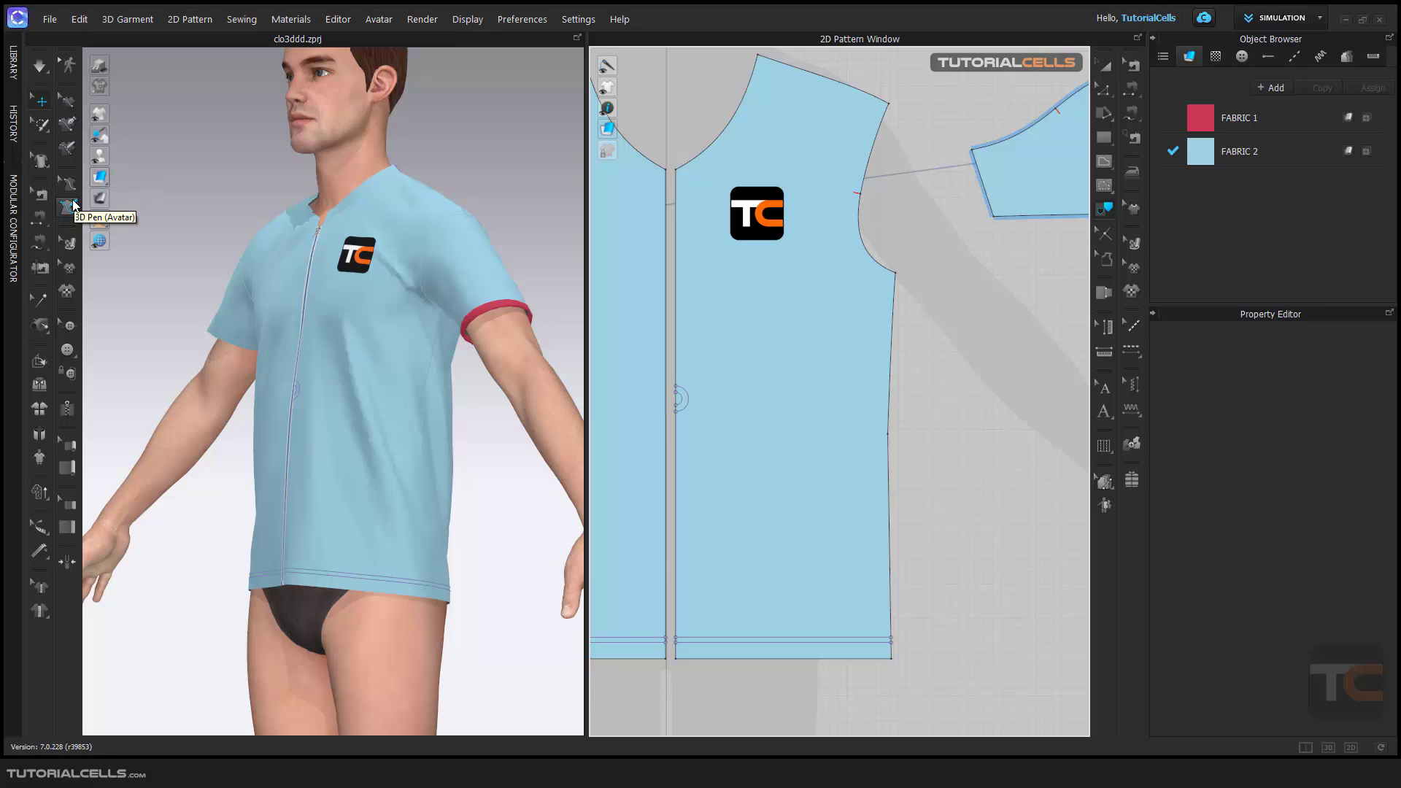
right_drag(416, 237, 421, 256)
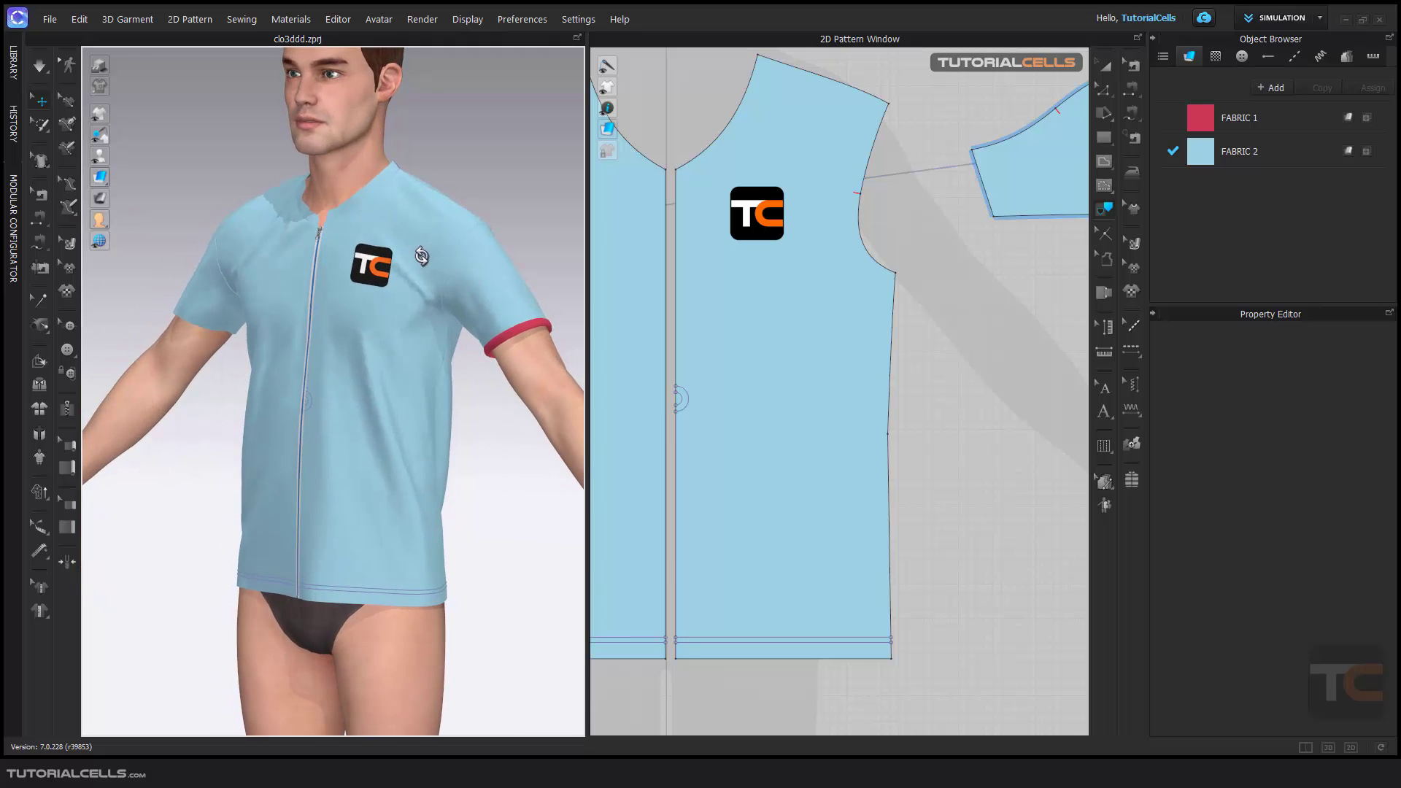